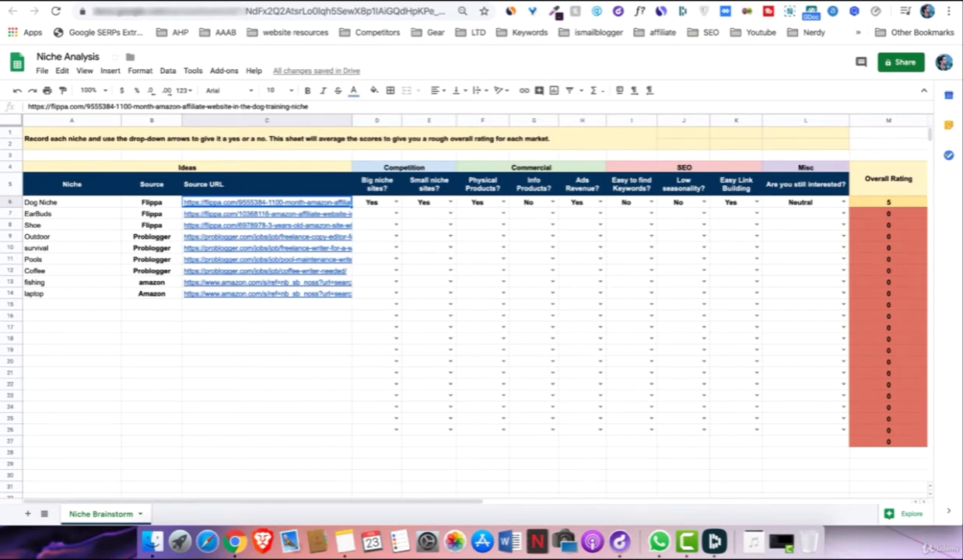
# - Examine the first niche rows, the Competition group, and the Commercial criteria for physical products, info products and ads revenue
pyautogui.click(100, 204)
pyautogui.click(97, 212)
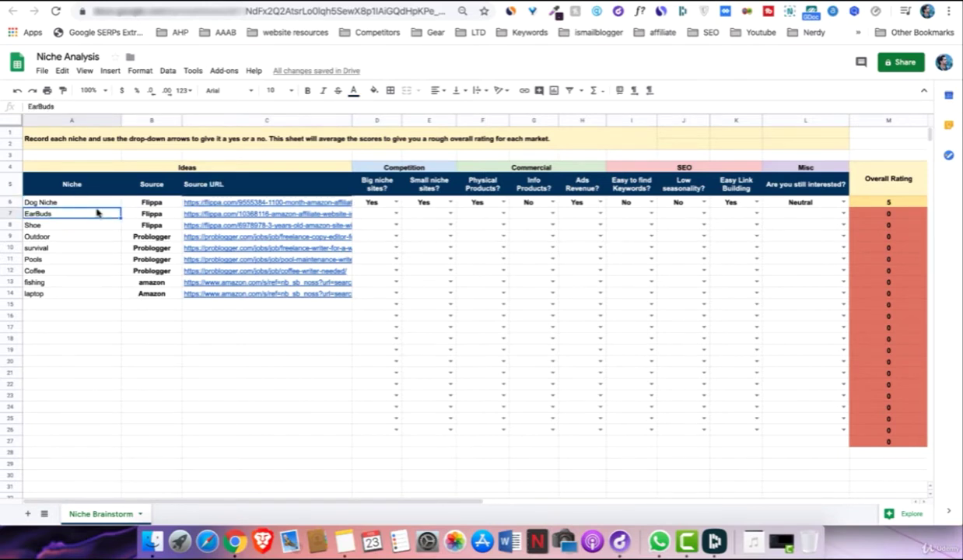
pyautogui.click(404, 167)
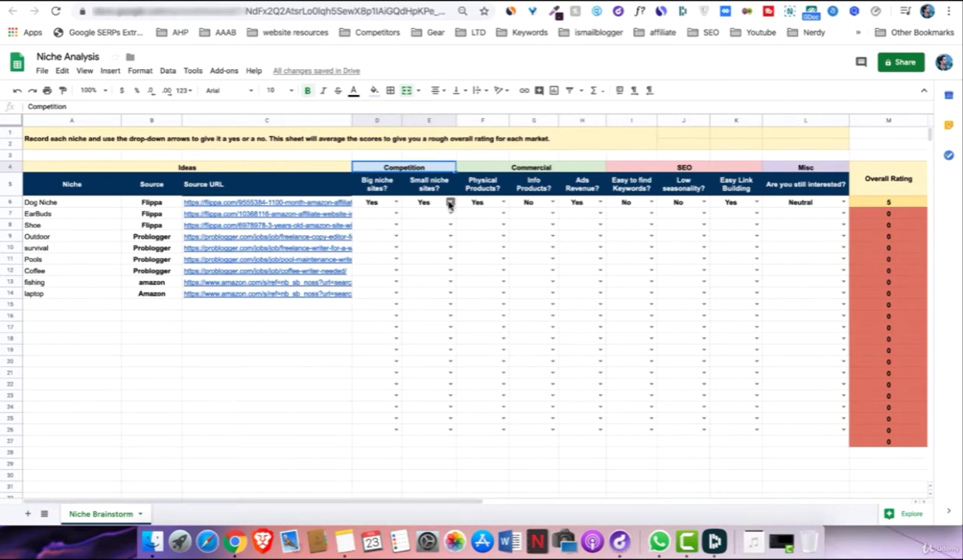
pyautogui.click(531, 169)
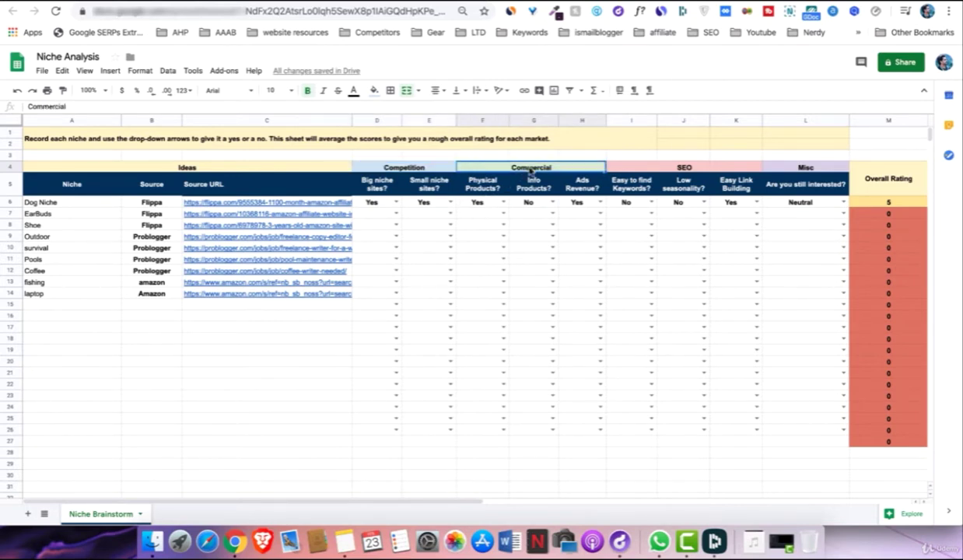
pyautogui.click(584, 190)
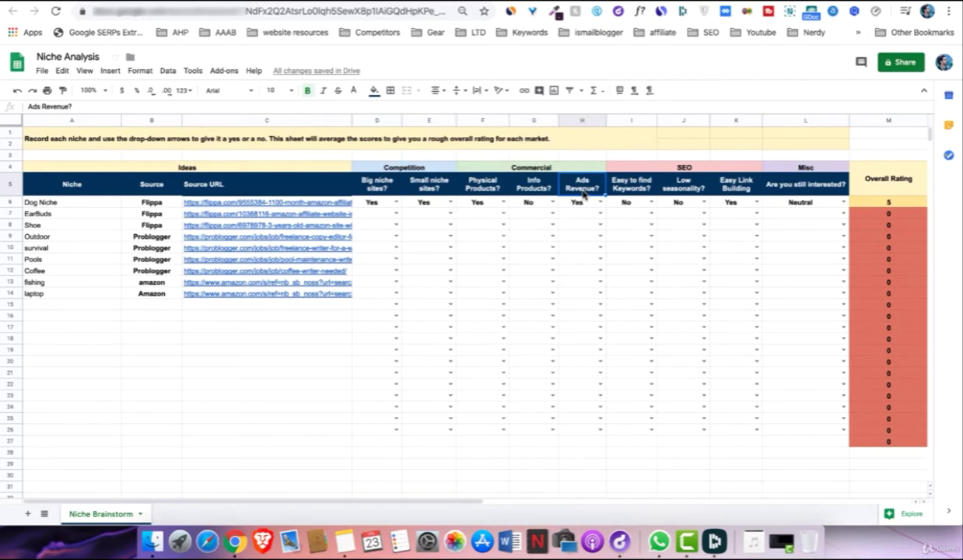
pyautogui.click(464, 185)
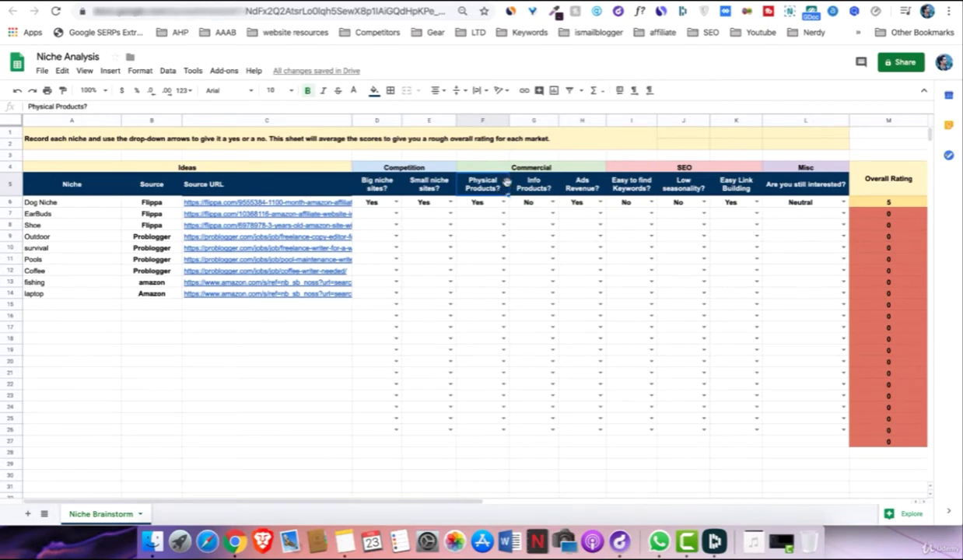
pyautogui.click(511, 184)
pyautogui.click(482, 189)
pyautogui.click(526, 189)
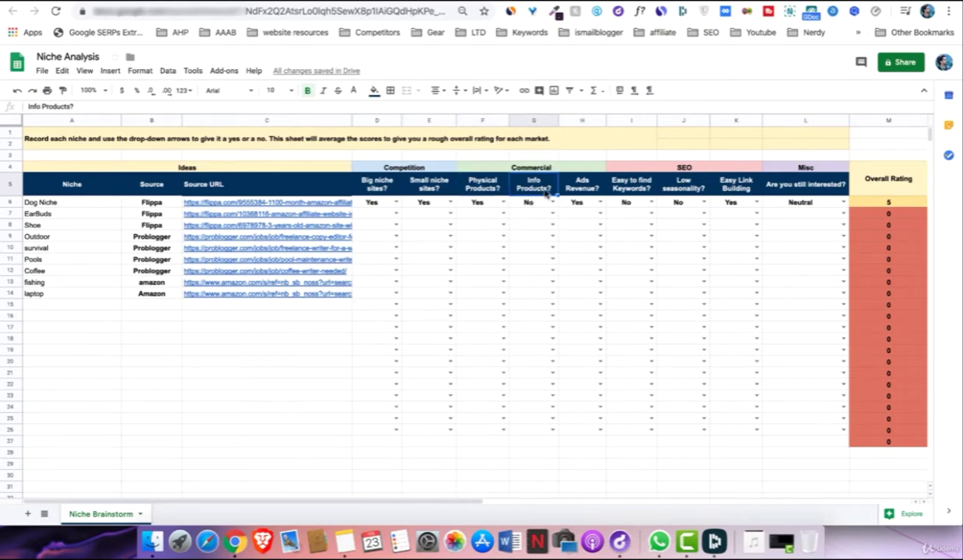
pyautogui.click(582, 188)
# - Examine the SEO criteria headings for easy-to-find keywords, low seasonality and easy link building
pyautogui.click(672, 167)
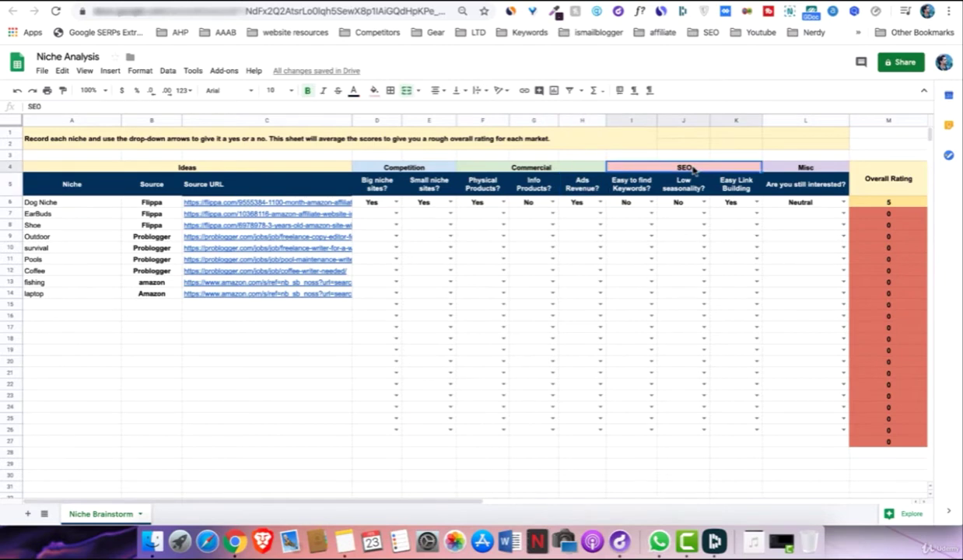
pyautogui.click(622, 185)
pyautogui.click(665, 188)
pyautogui.click(723, 188)
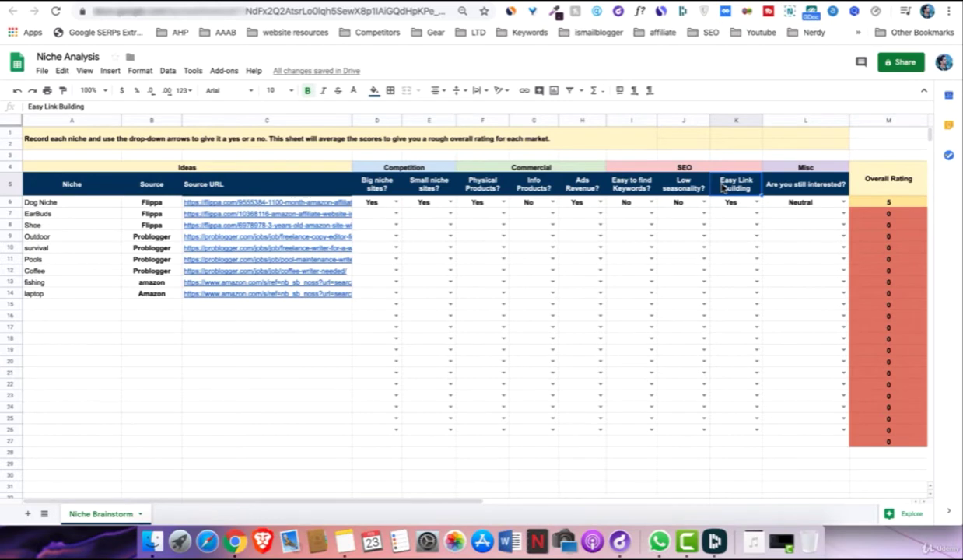
pyautogui.click(639, 201)
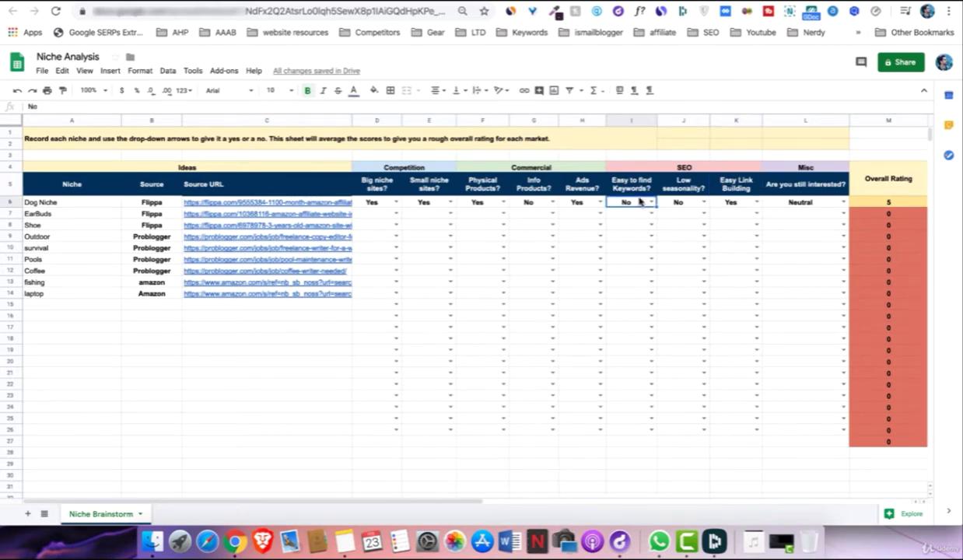
pyautogui.click(640, 188)
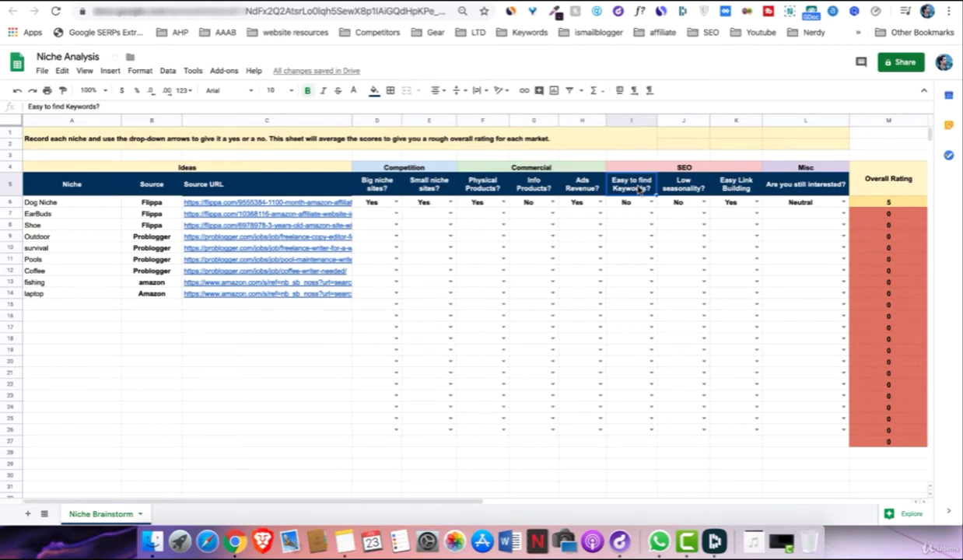
pyautogui.click(684, 192)
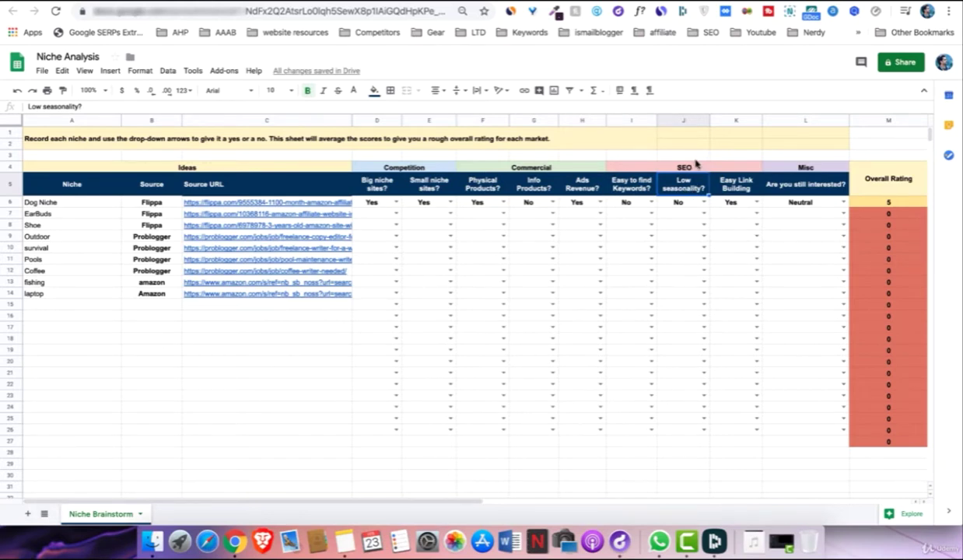
pyautogui.click(689, 162)
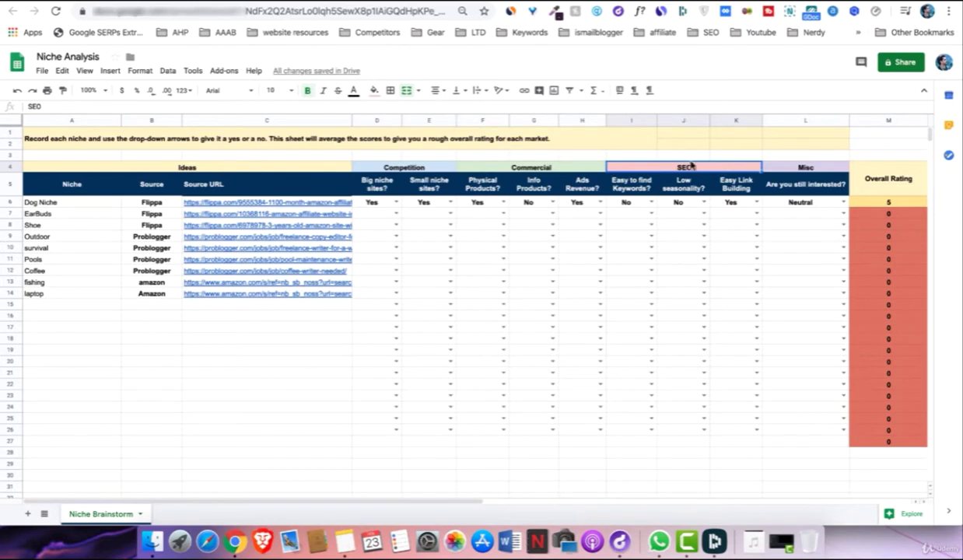
pyautogui.click(683, 181)
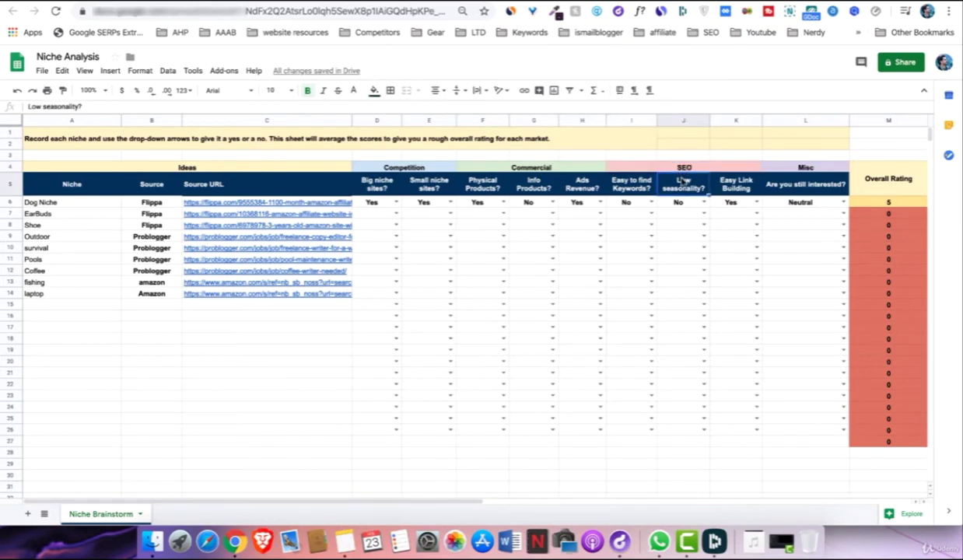
pyautogui.click(643, 193)
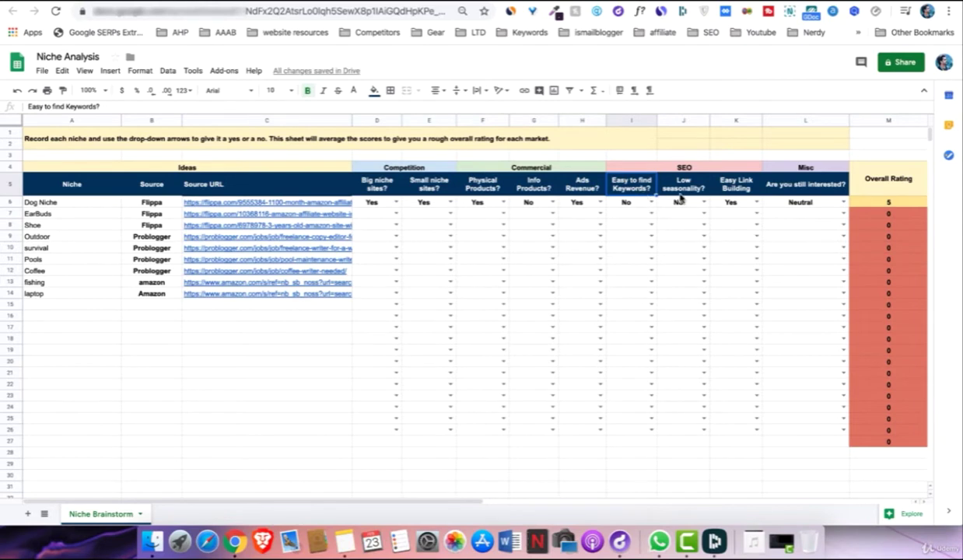
pyautogui.click(679, 194)
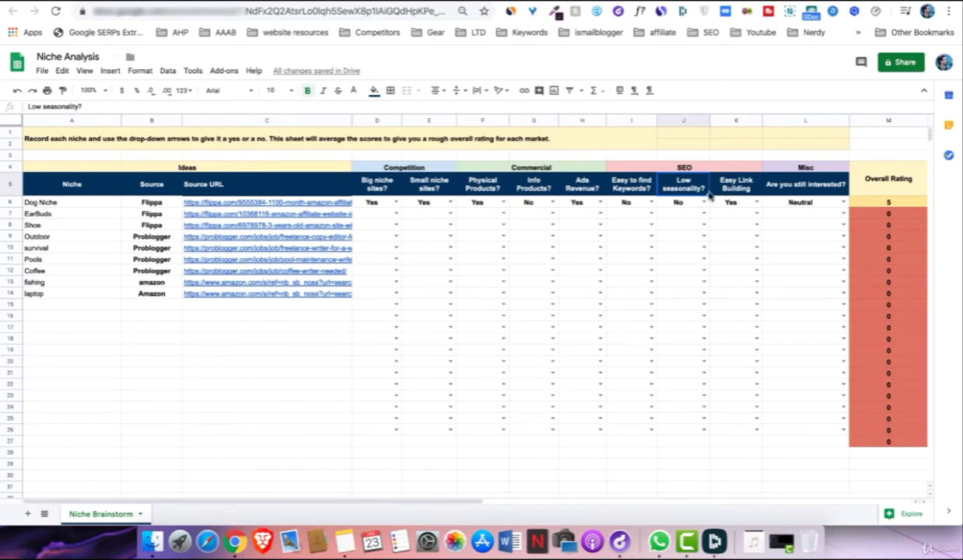
pyautogui.click(710, 189)
# - Inspect the Dog Niche row's interest options and its Overall Rating formula
pyautogui.click(795, 193)
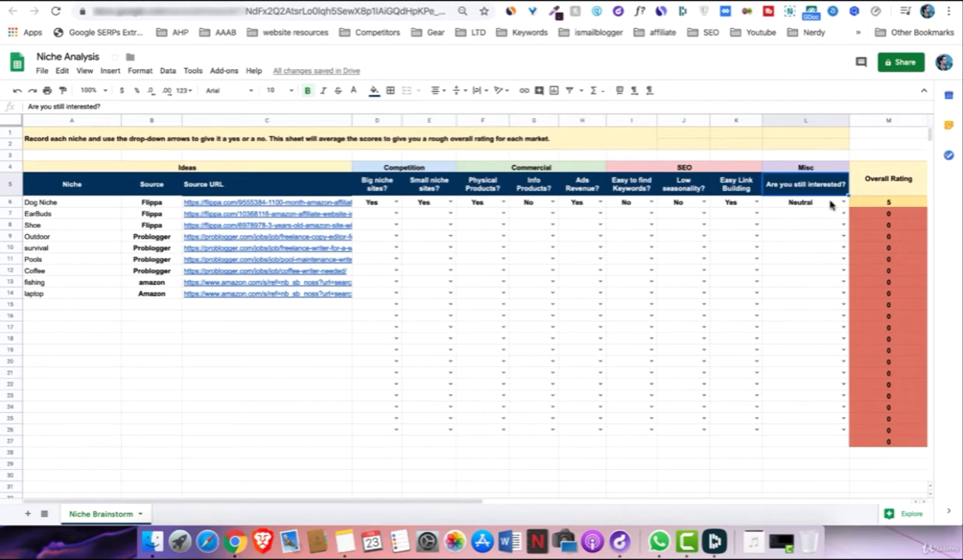
pyautogui.click(809, 202)
pyautogui.click(842, 203)
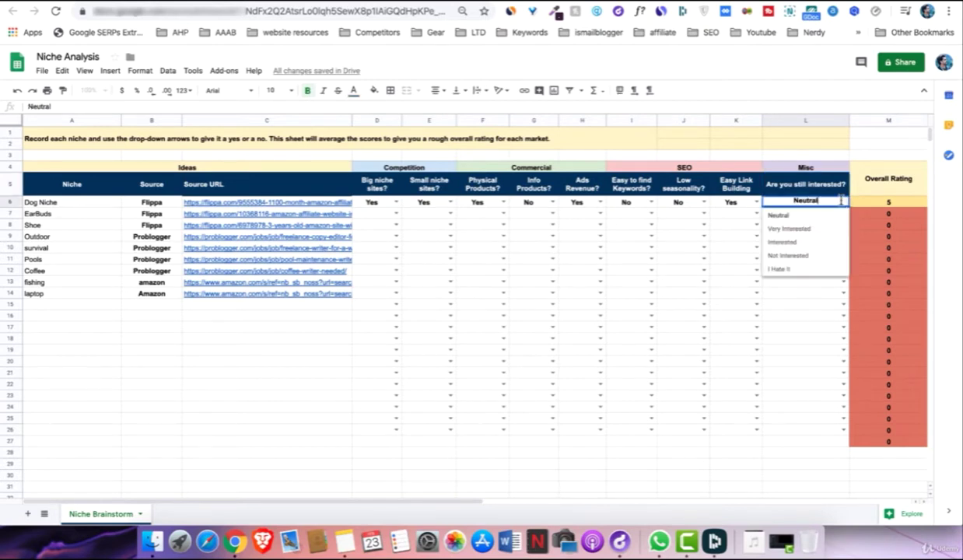
pyautogui.click(823, 194)
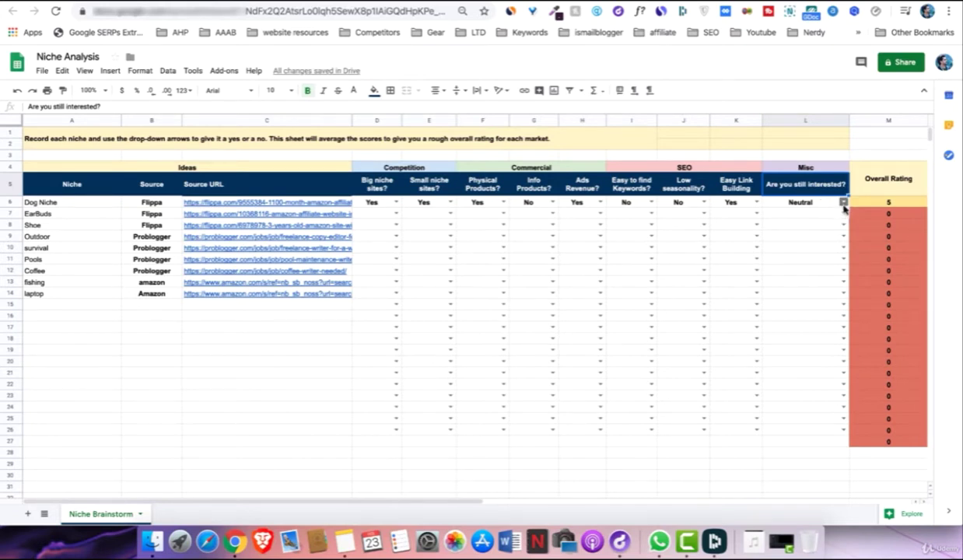
pyautogui.click(845, 204)
pyautogui.click(844, 195)
pyautogui.click(901, 204)
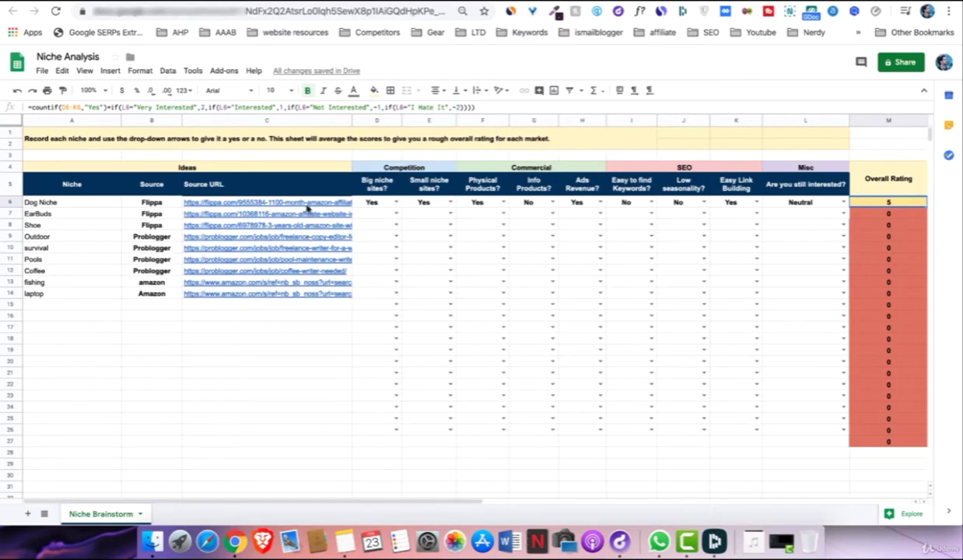
# - Review the full niche list, then the Dog Niche and EarBuds entries with their sources
pyautogui.moveTo(41, 293); pyautogui.dragTo(68, 196)
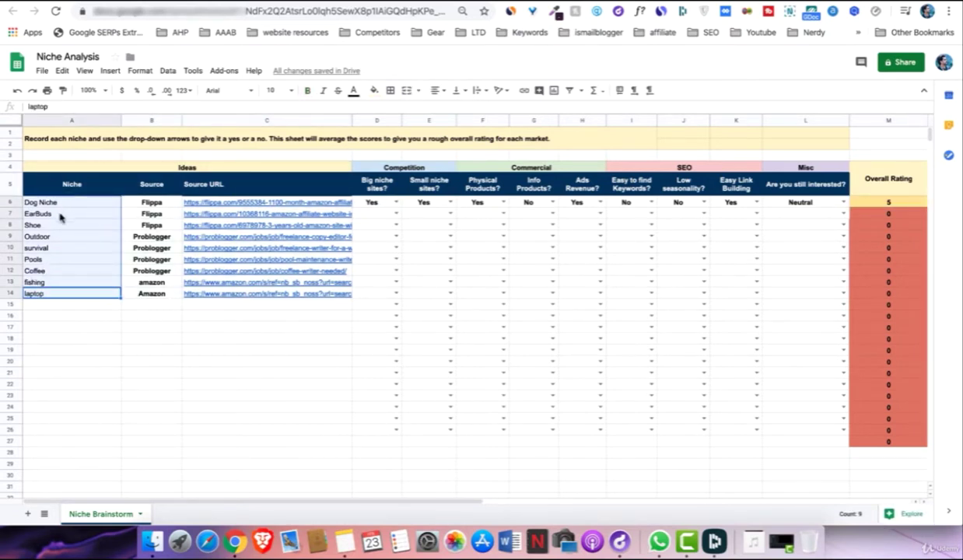
pyautogui.click(60, 213)
pyautogui.click(65, 204)
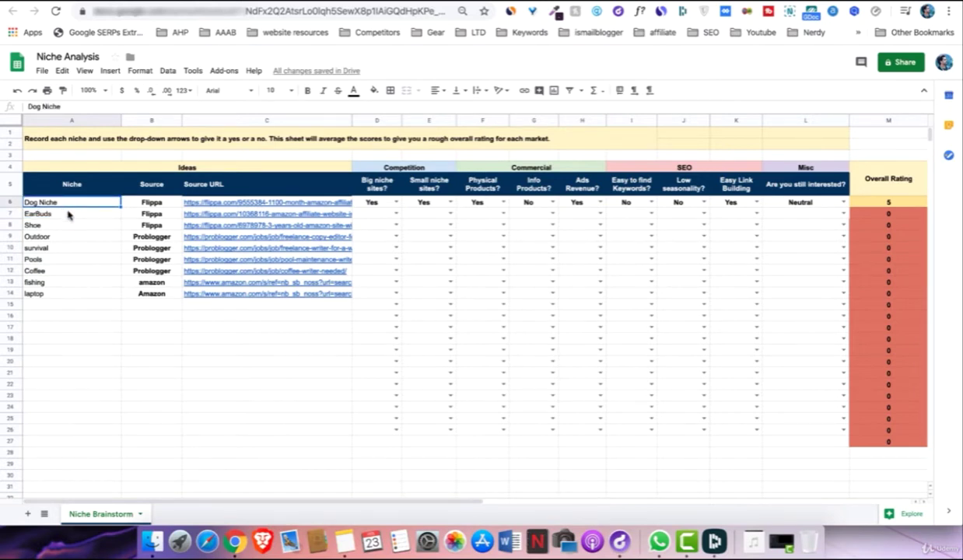
pyautogui.click(68, 214)
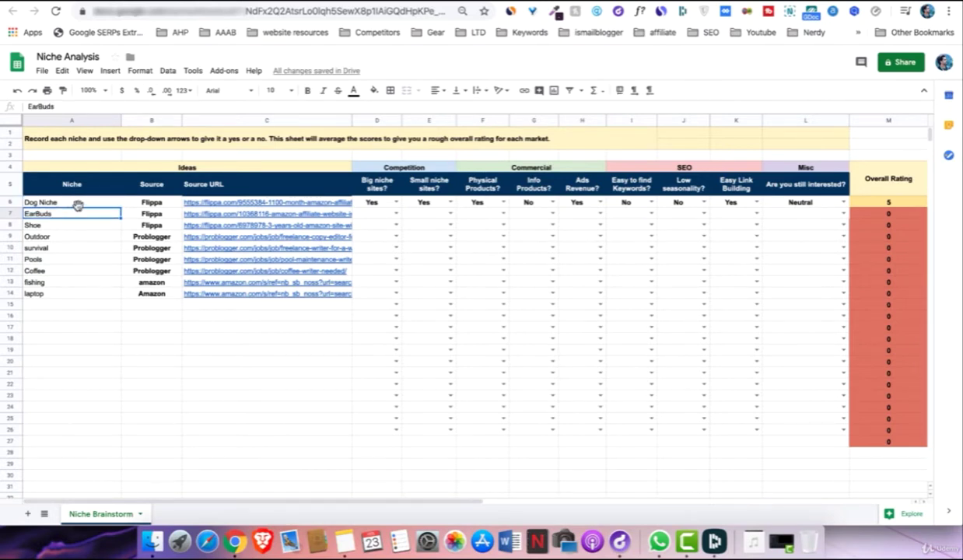
pyautogui.moveTo(107, 204); pyautogui.dragTo(145, 215)
pyautogui.click(145, 214)
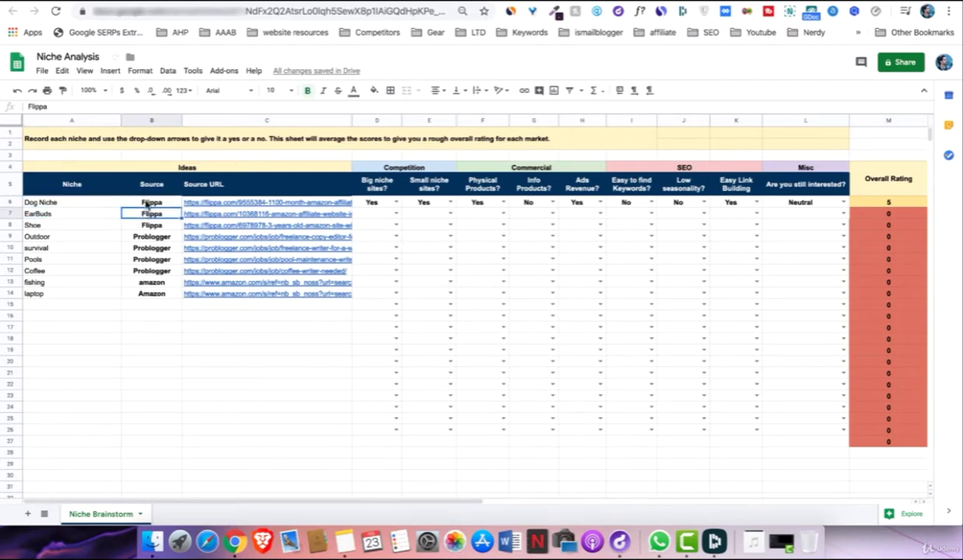
pyautogui.click(143, 204)
pyautogui.click(116, 203)
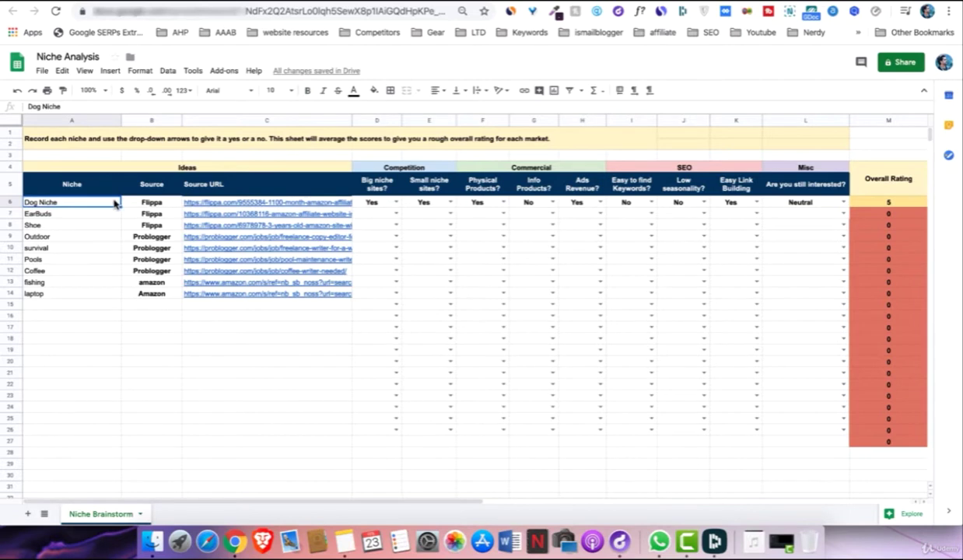
# - Review the niche entries from Shoe down to laptop together with their sources
pyautogui.click(98, 227)
pyautogui.click(94, 236)
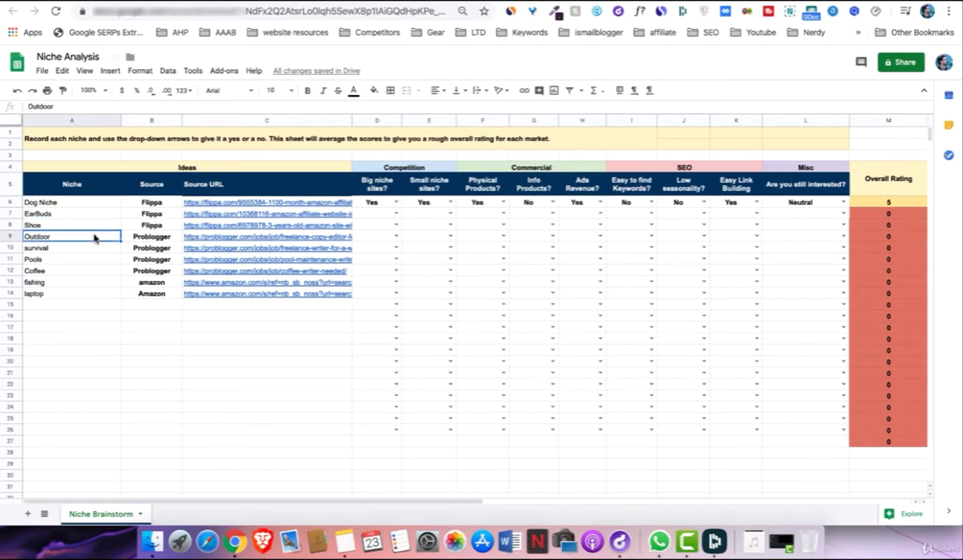
pyautogui.click(94, 250)
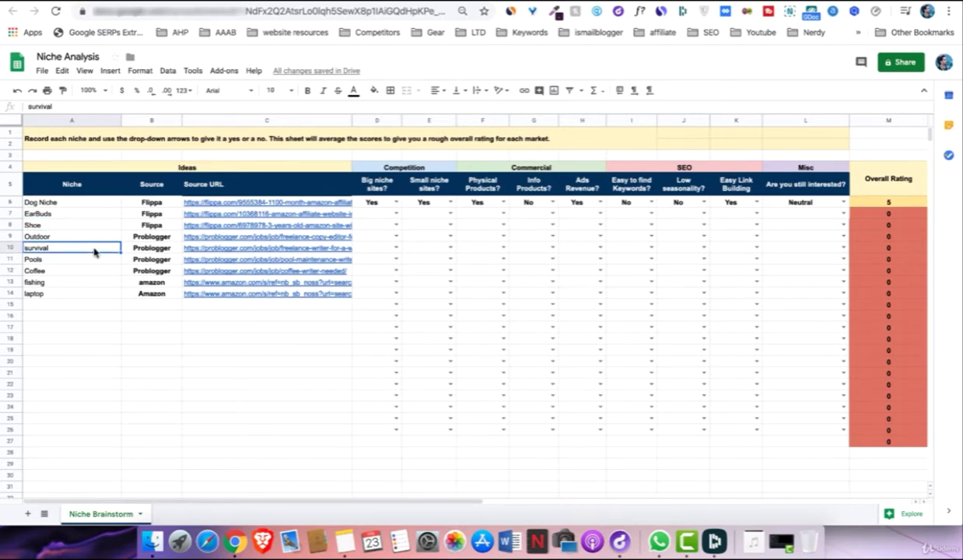
pyautogui.moveTo(99, 238); pyautogui.dragTo(134, 250)
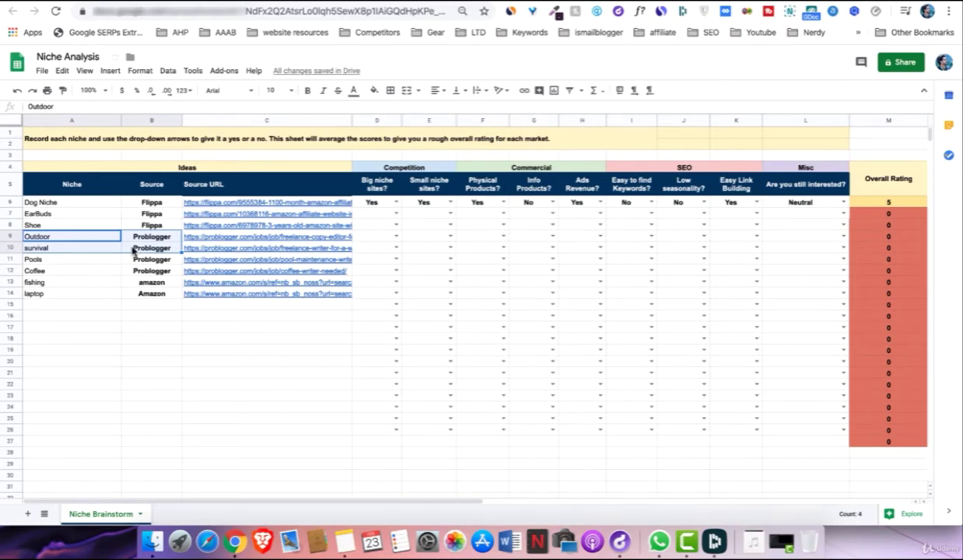
pyautogui.click(104, 261)
pyautogui.click(101, 272)
pyautogui.click(100, 283)
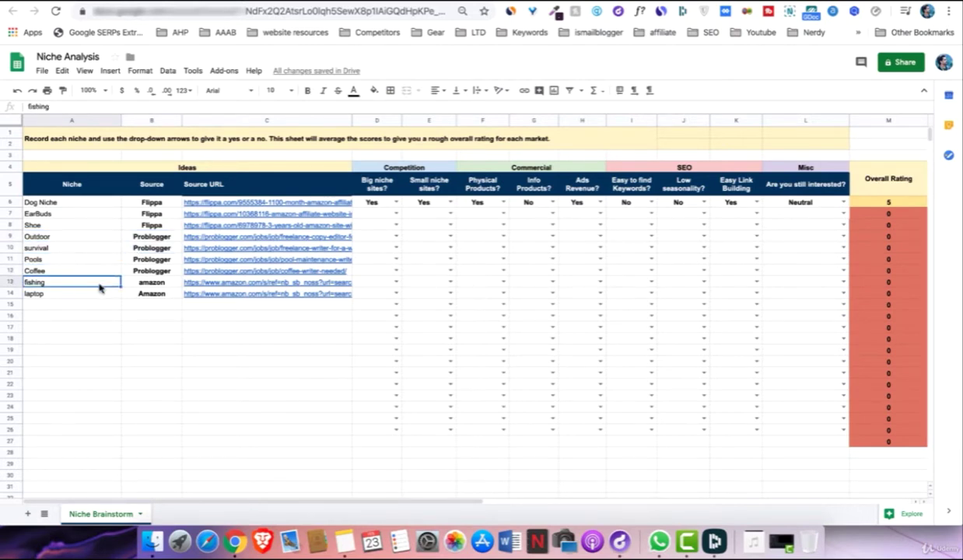
pyautogui.click(96, 294)
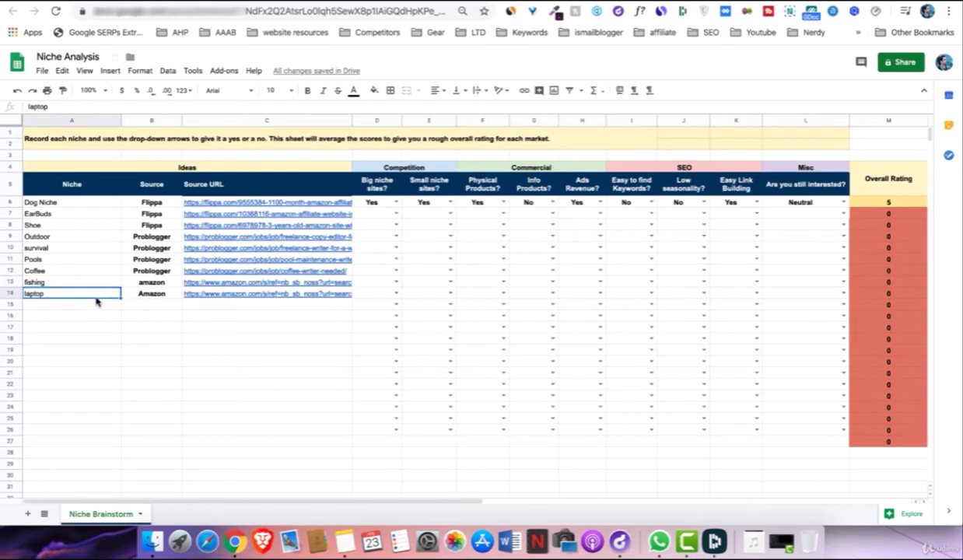
pyautogui.moveTo(101, 249); pyautogui.dragTo(133, 294)
pyautogui.click(91, 283)
pyautogui.click(88, 299)
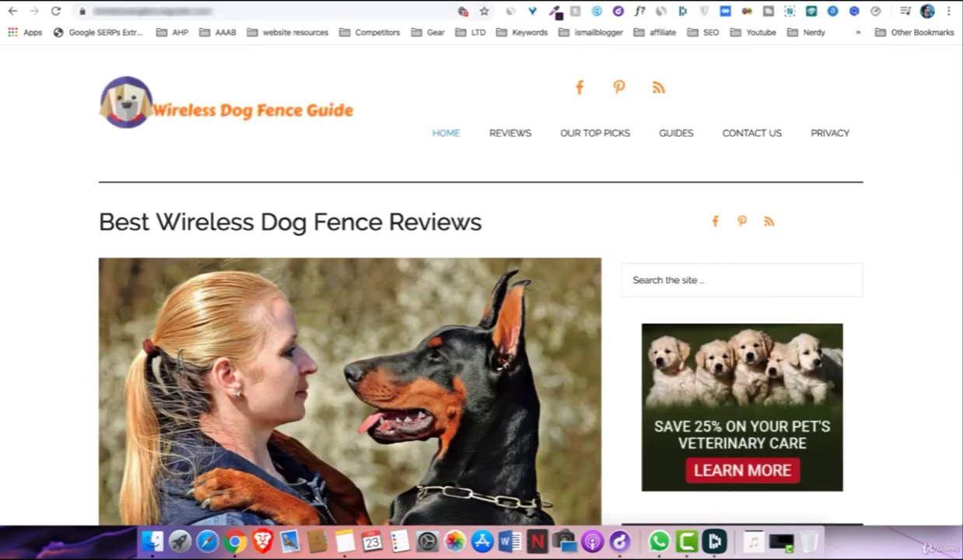
# - Load the Amazon website in the browser tab showing the Wireless Dog Fence Guide site
pyautogui.click(300, 11)
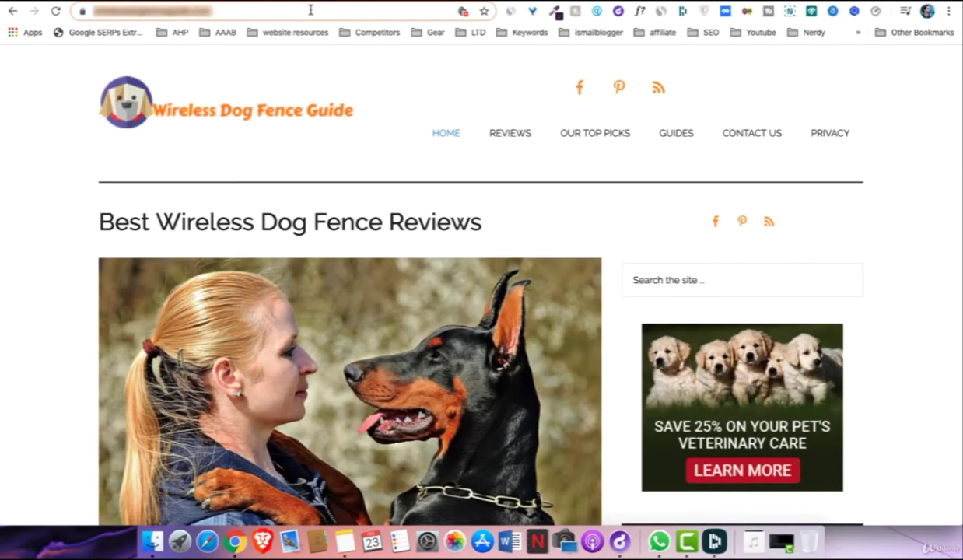
pyautogui.write('amazon')
pyautogui.press('Return')
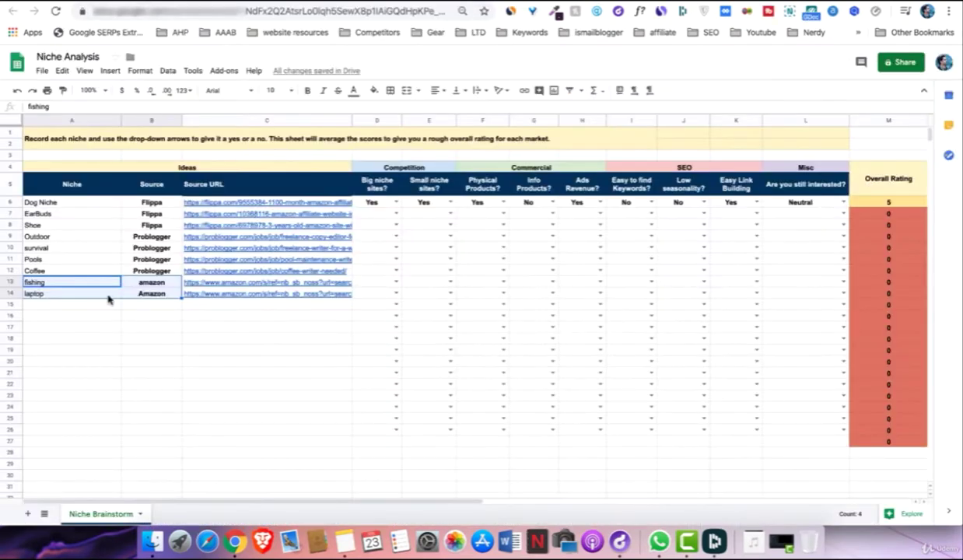
# - Return to the Niche Analysis sheet and check the sources of the fishing and laptop niches
pyautogui.click(108, 296)
pyautogui.click(128, 282)
pyautogui.click(127, 294)
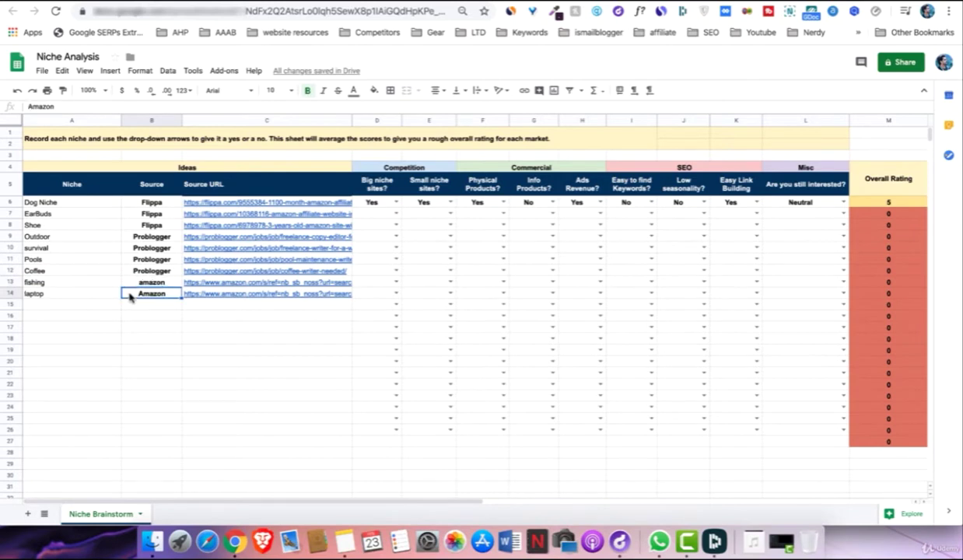
pyautogui.click(91, 297)
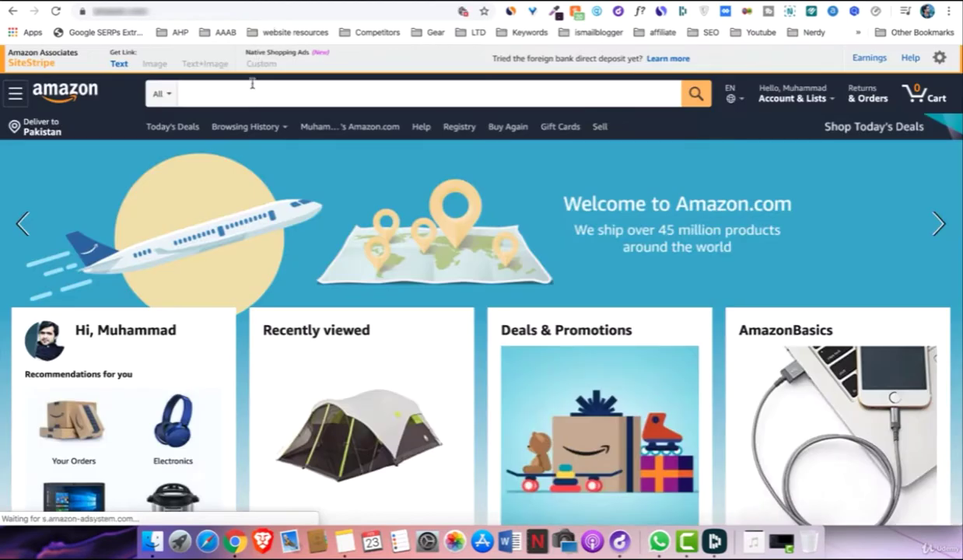
# - Search Amazon for "laptops" and filter the results to 3 Stars & Up
pyautogui.click(244, 81)
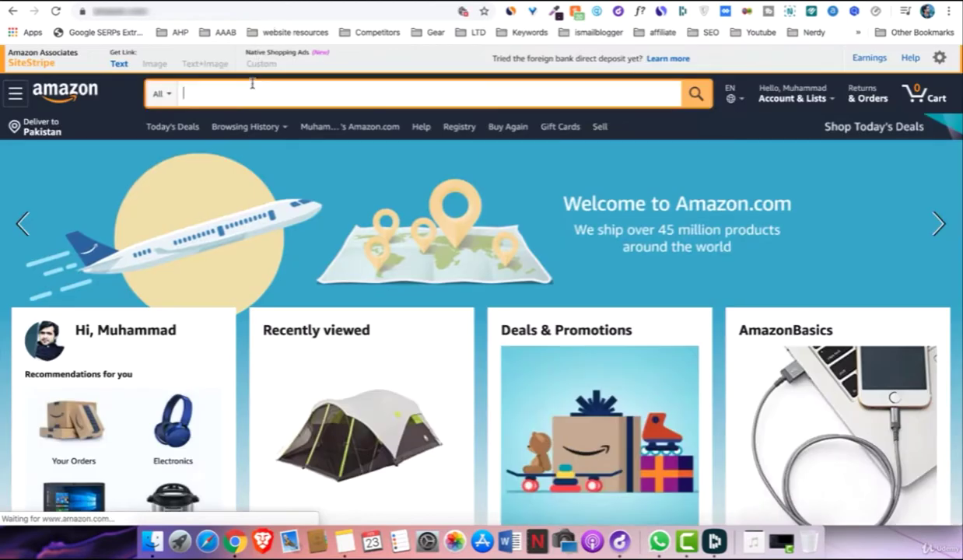
pyautogui.write('laptops')
pyautogui.press('Return')
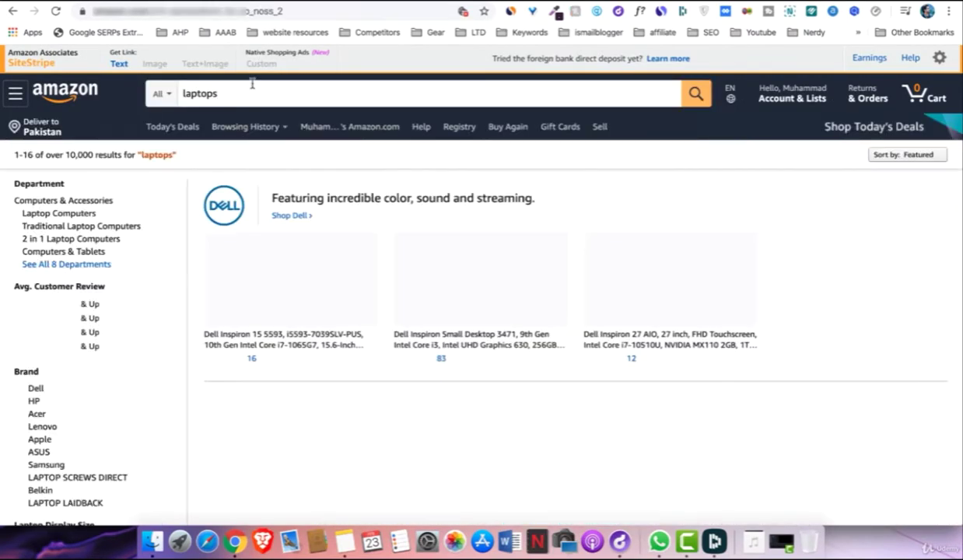
pyautogui.scroll(-1, 265, 211)
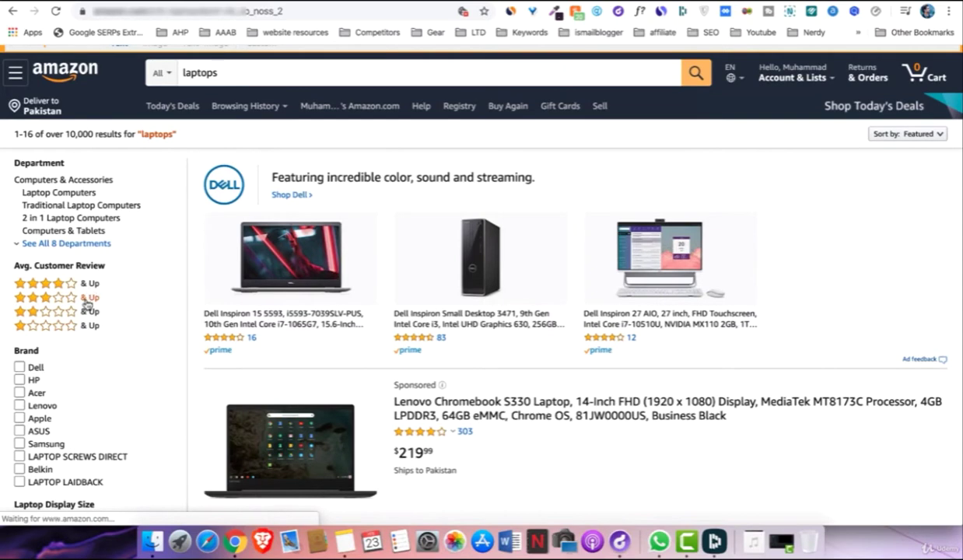
pyautogui.click(55, 302)
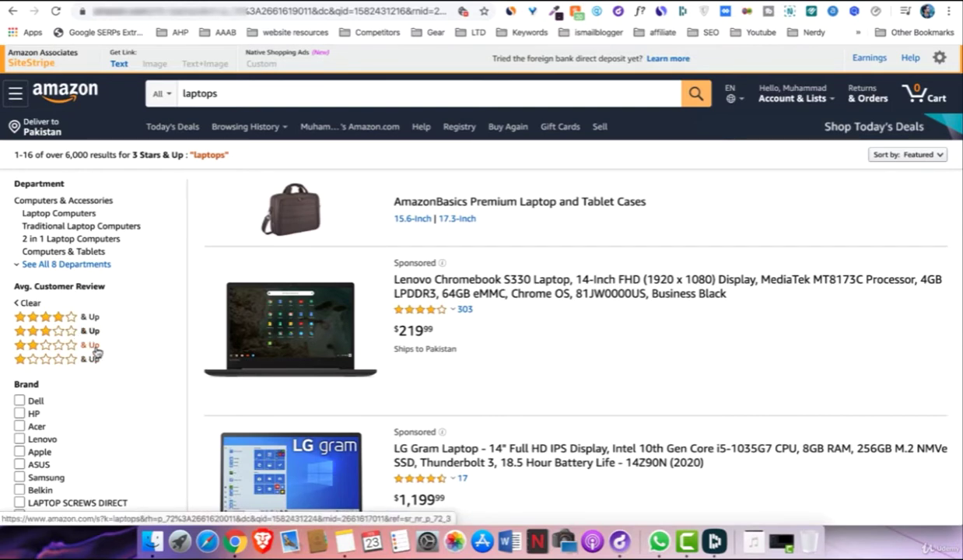
pyautogui.click(94, 317)
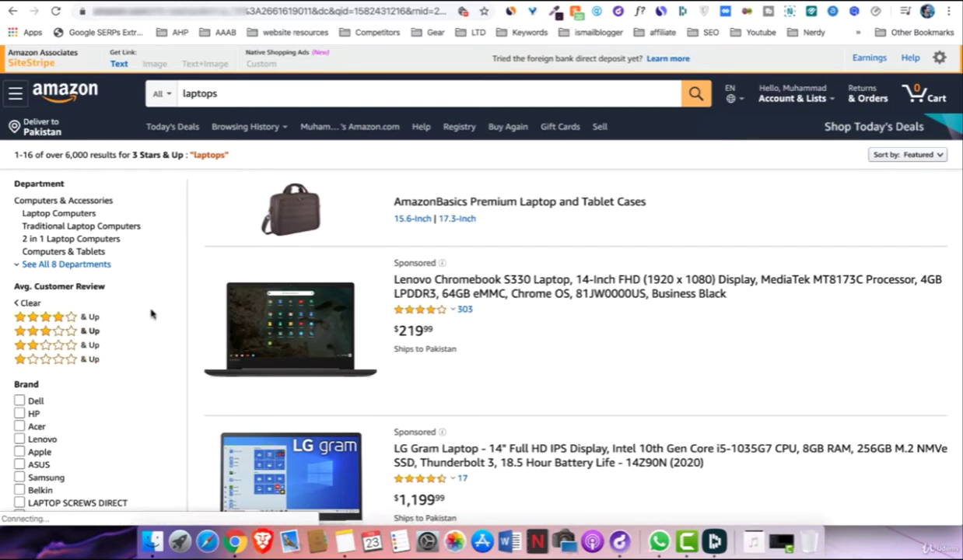
# - Examine the price, star rating and number of customer reviews of the Lenovo Chromebook S330 listing
pyautogui.scroll(-1, 150, 314)
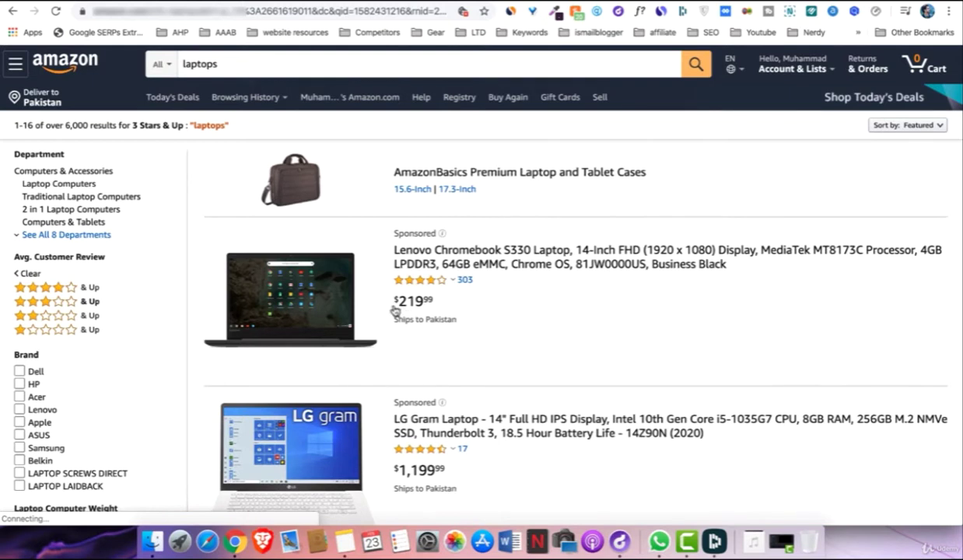
pyautogui.moveTo(389, 304); pyautogui.dragTo(446, 300)
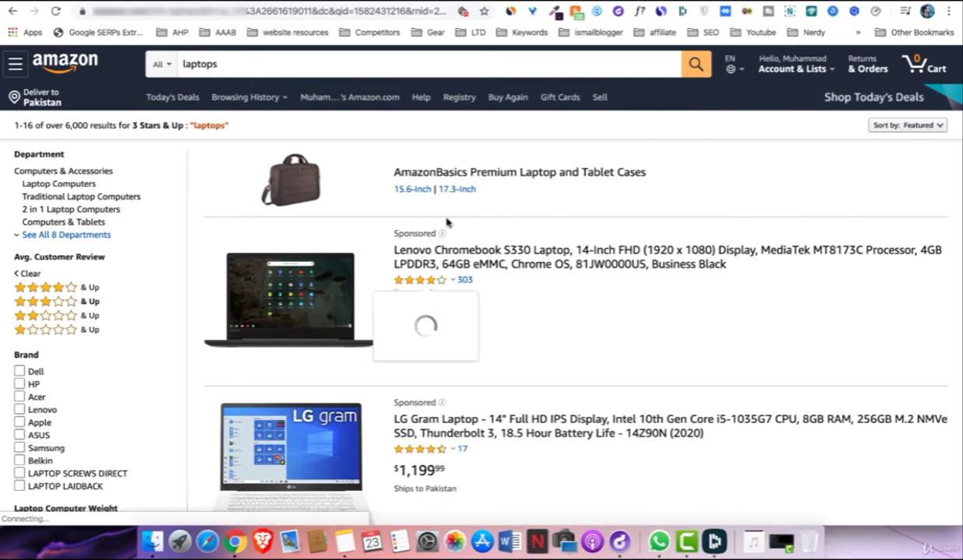
pyautogui.moveTo(393, 274); pyautogui.dragTo(455, 286)
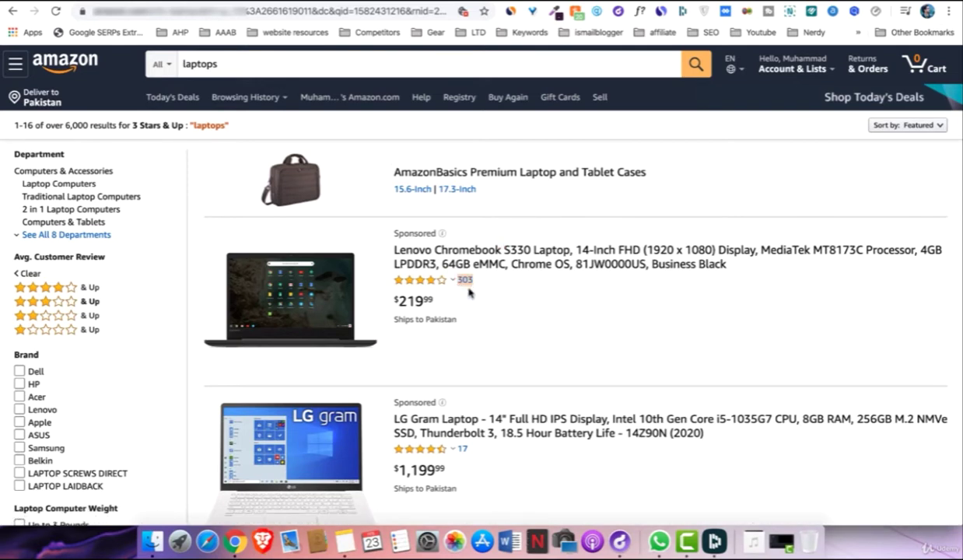
pyautogui.click(440, 280)
pyautogui.click(463, 280)
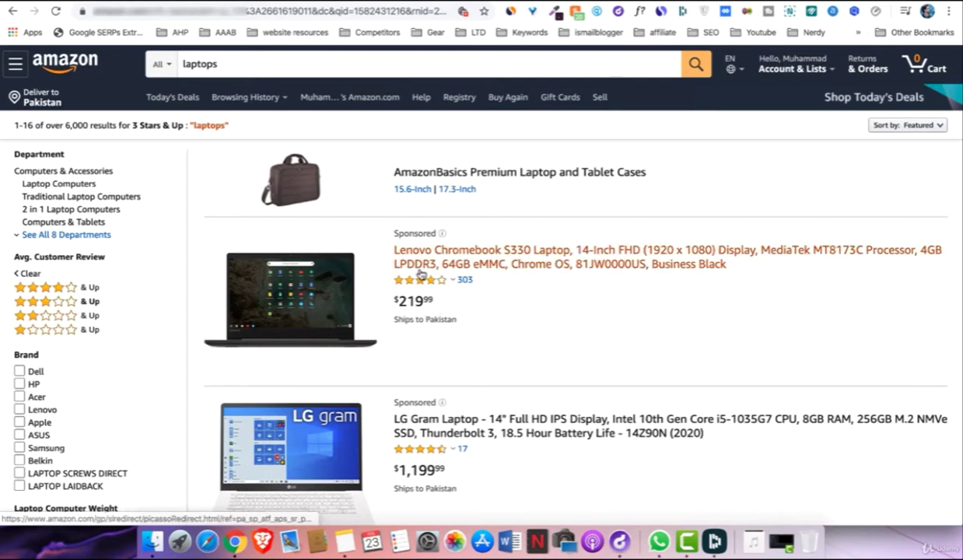
pyautogui.moveTo(439, 282)
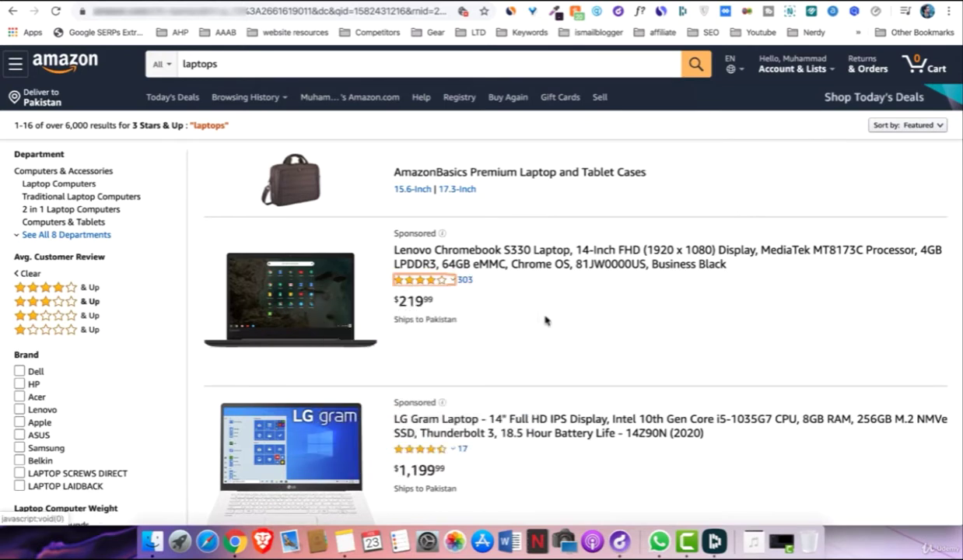
# - Compare the prices, star ratings and review counts of the LG Gram, Acer Aspire 5 and further laptop listings
pyautogui.scroll(-4, 545, 320)
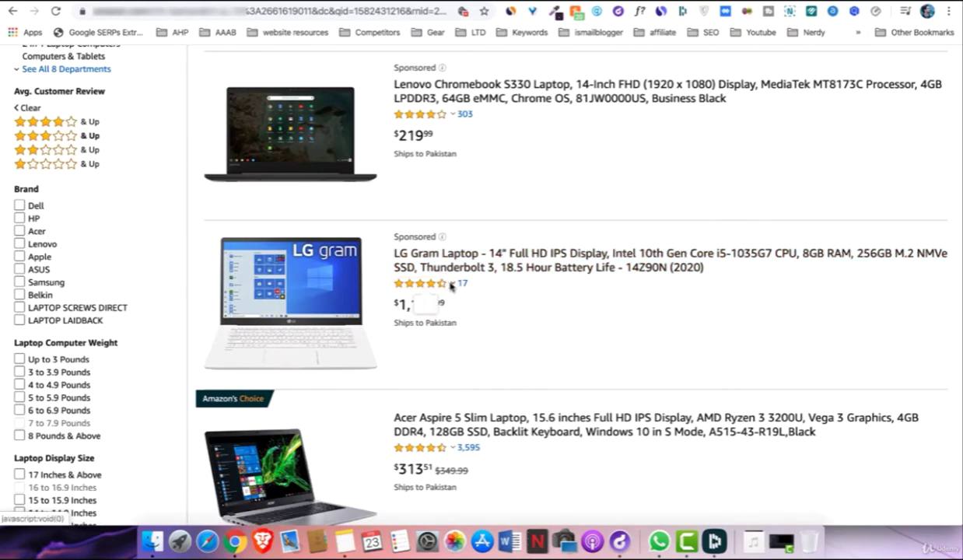
pyautogui.scroll(-1, 456, 289)
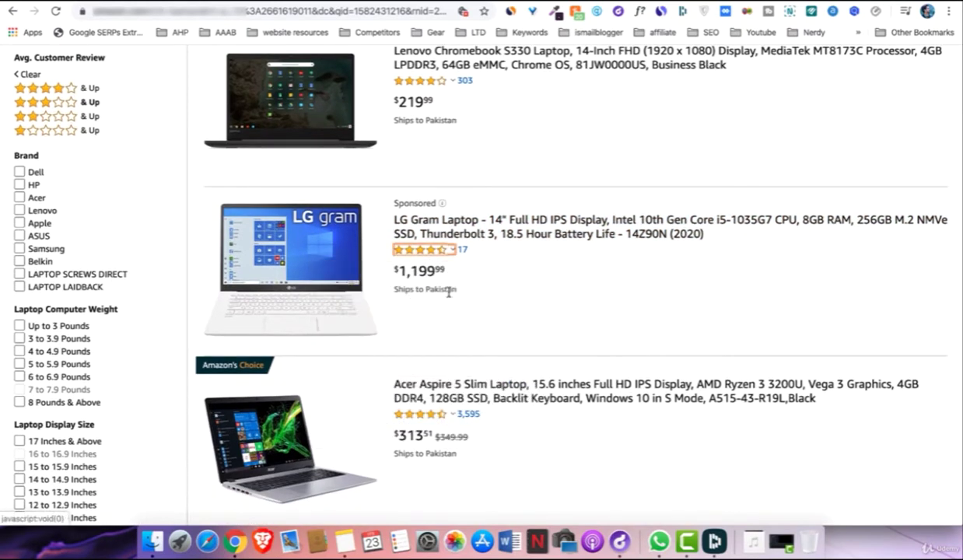
pyautogui.scroll(-3, 544, 265)
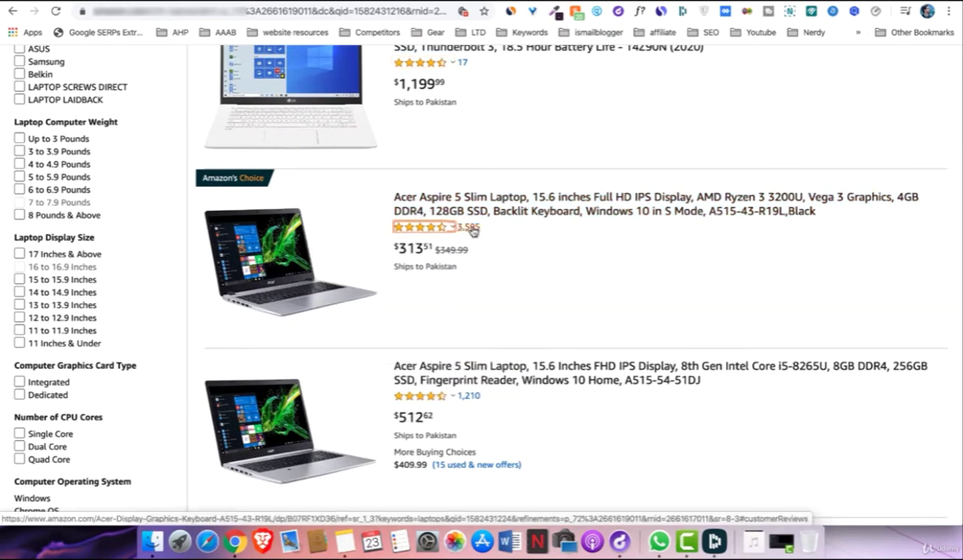
pyautogui.moveTo(444, 236)
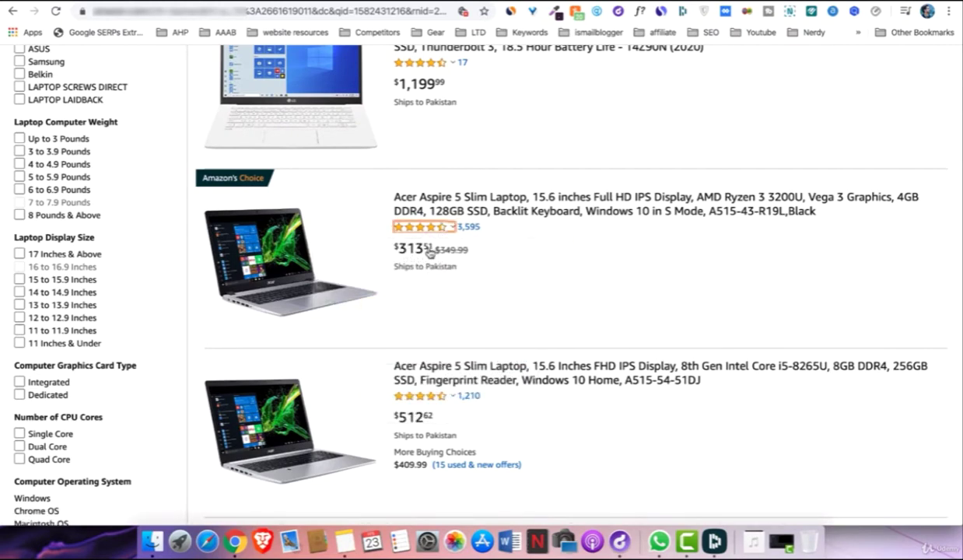
pyautogui.scroll(-5, 423, 257)
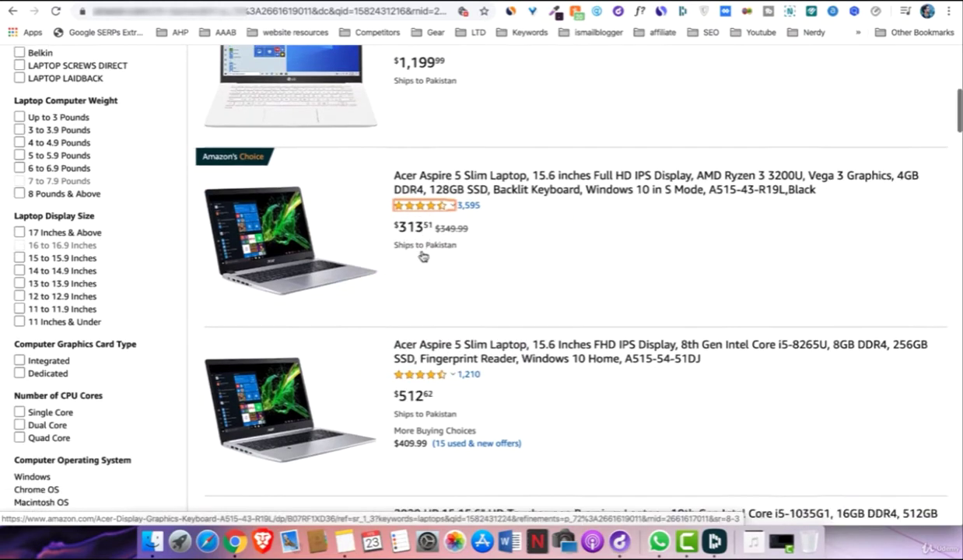
pyautogui.scroll(-5, 450, 295)
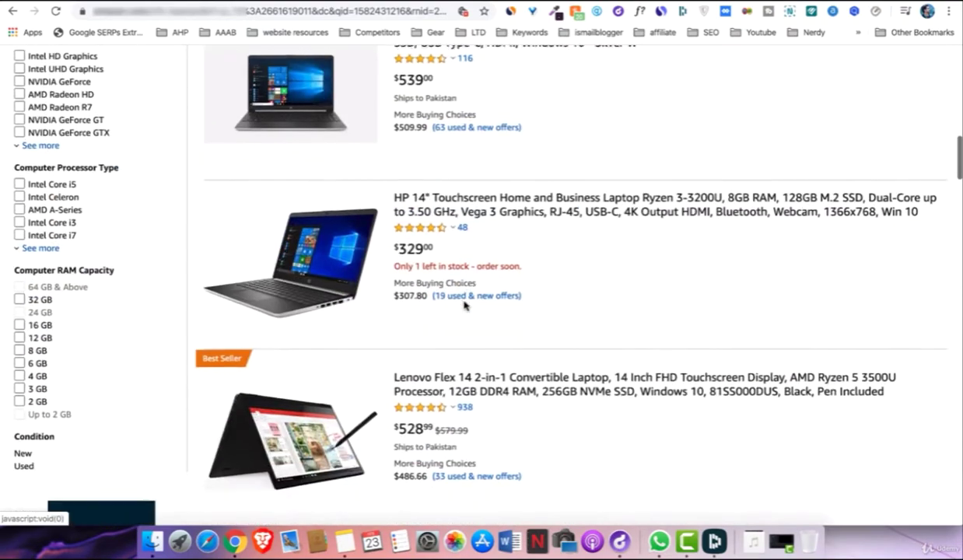
pyautogui.scroll(7, 464, 305)
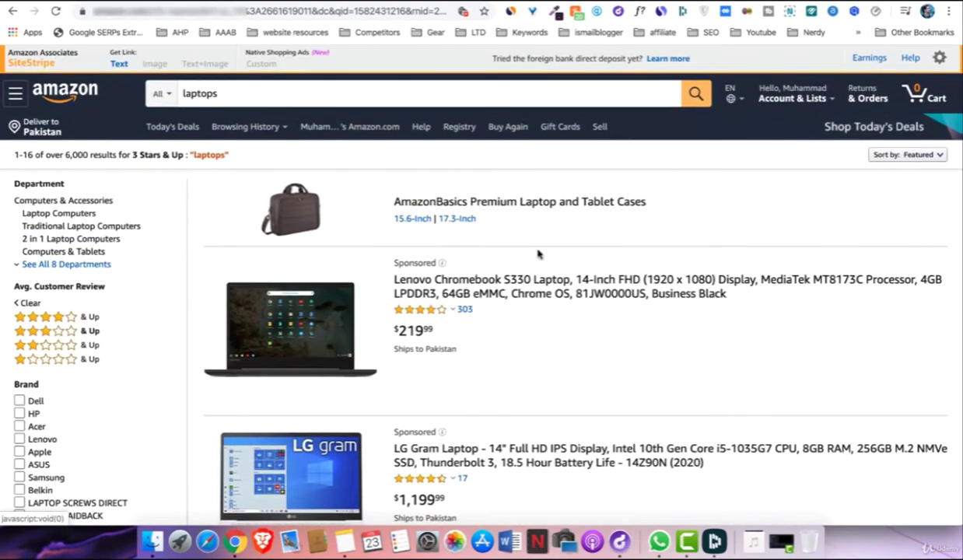
# - Sort the laptop results by Avg. Customer Review and check the ratings and review counts of the listed products
pyautogui.click(915, 156)
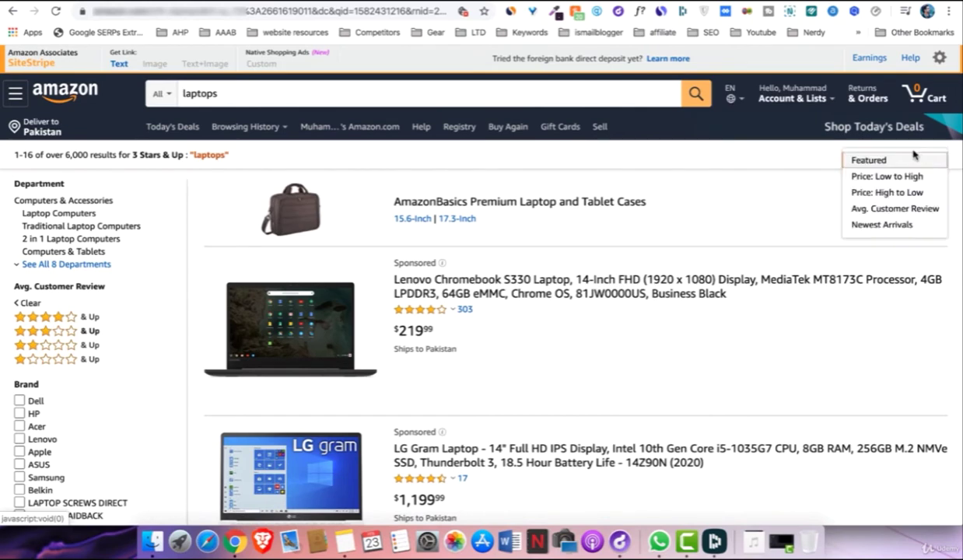
pyautogui.click(890, 210)
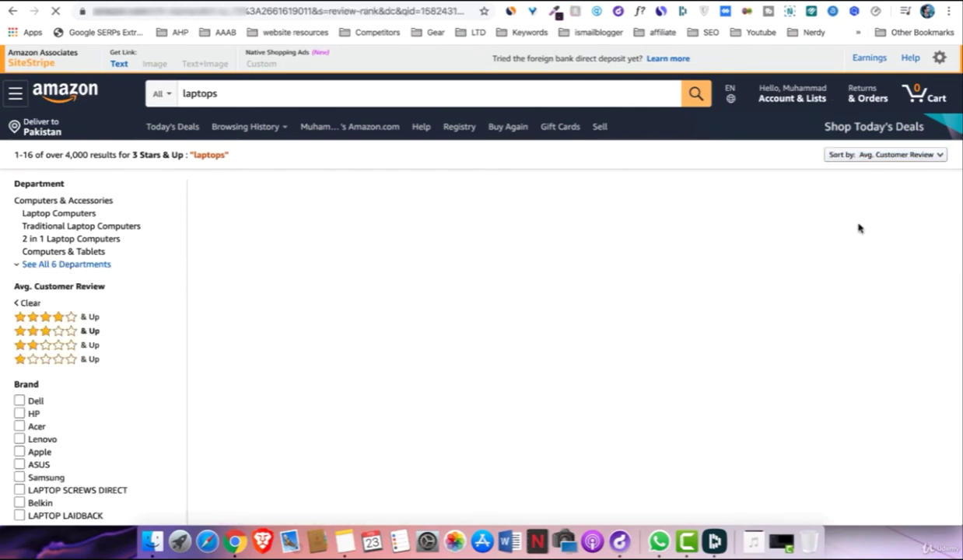
pyautogui.scroll(-2, 548, 255)
pyautogui.scroll(-2, 549, 255)
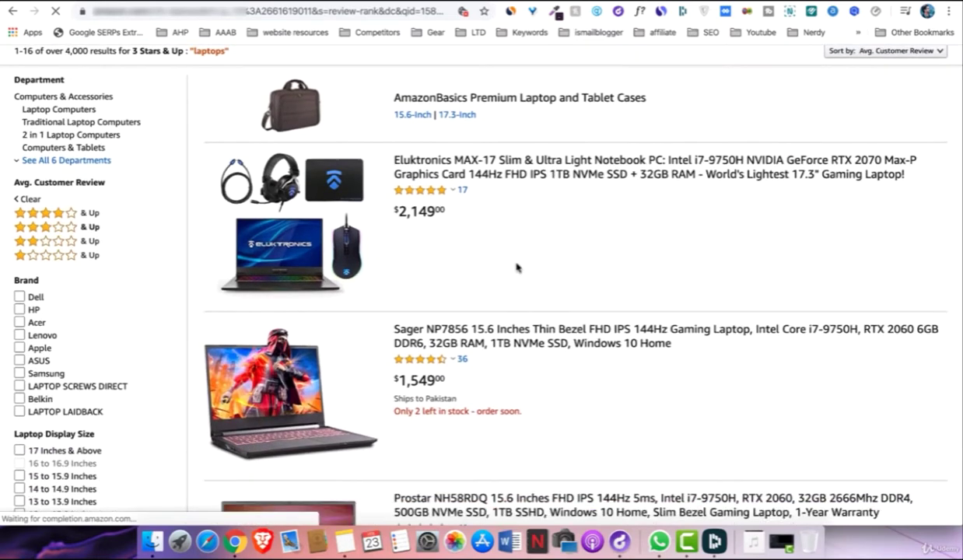
pyautogui.scroll(-1, 443, 204)
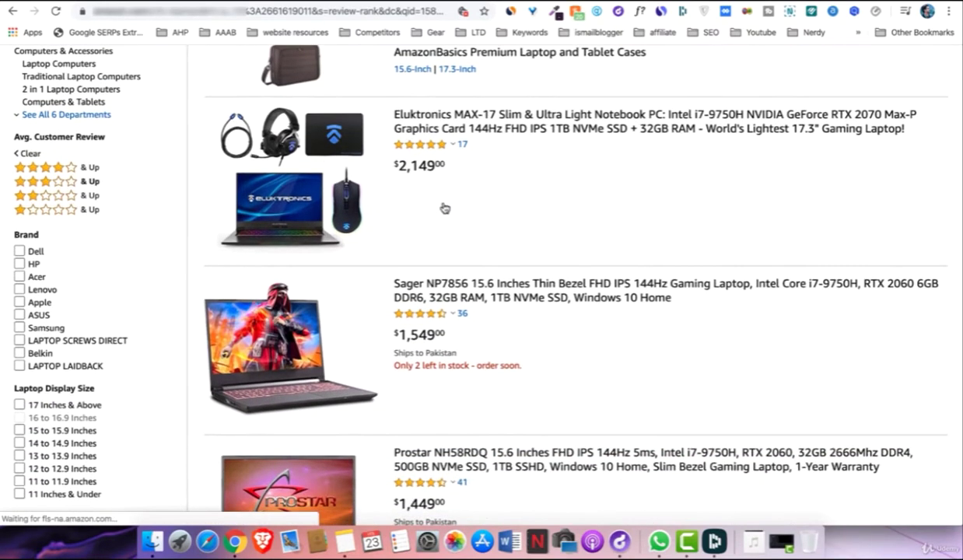
pyautogui.scroll(-5, 412, 173)
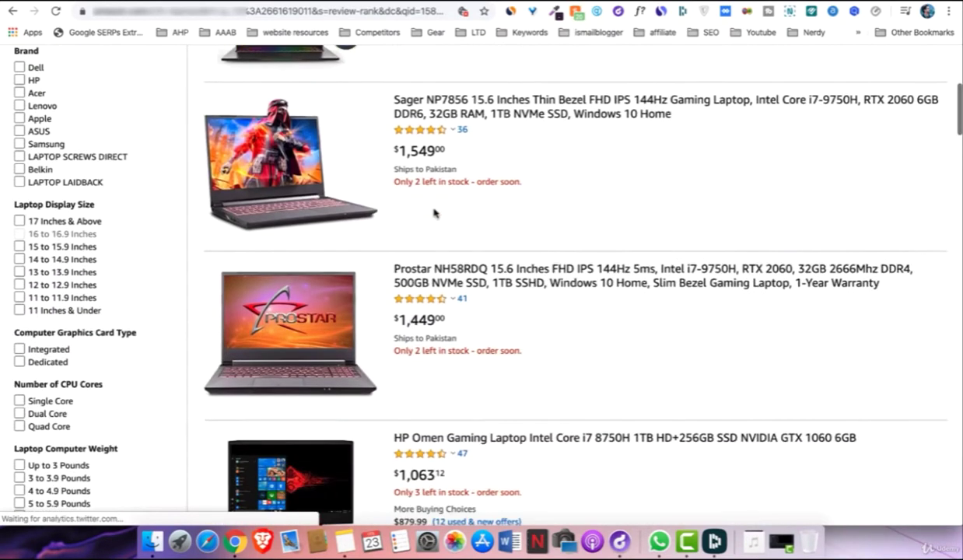
pyautogui.scroll(-20, 465, 289)
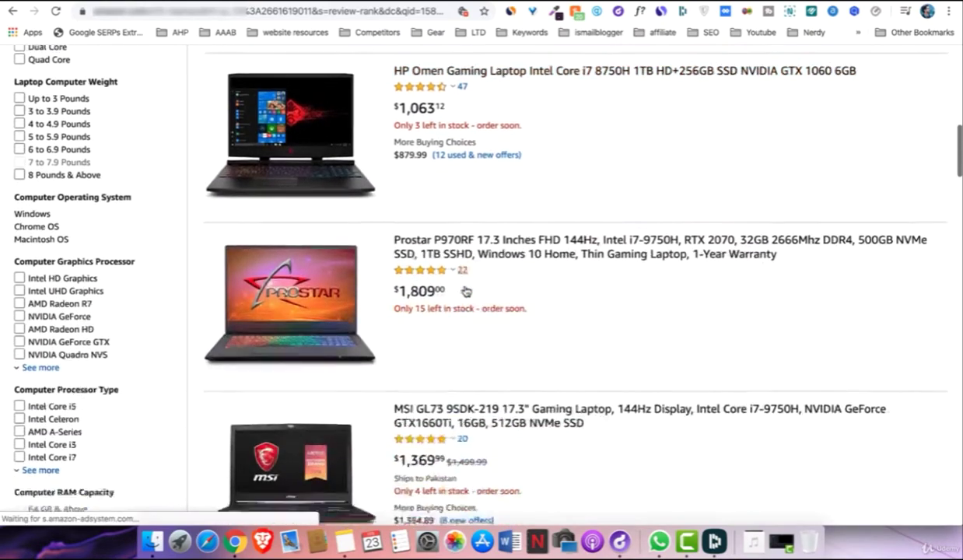
pyautogui.scroll(-9, 464, 289)
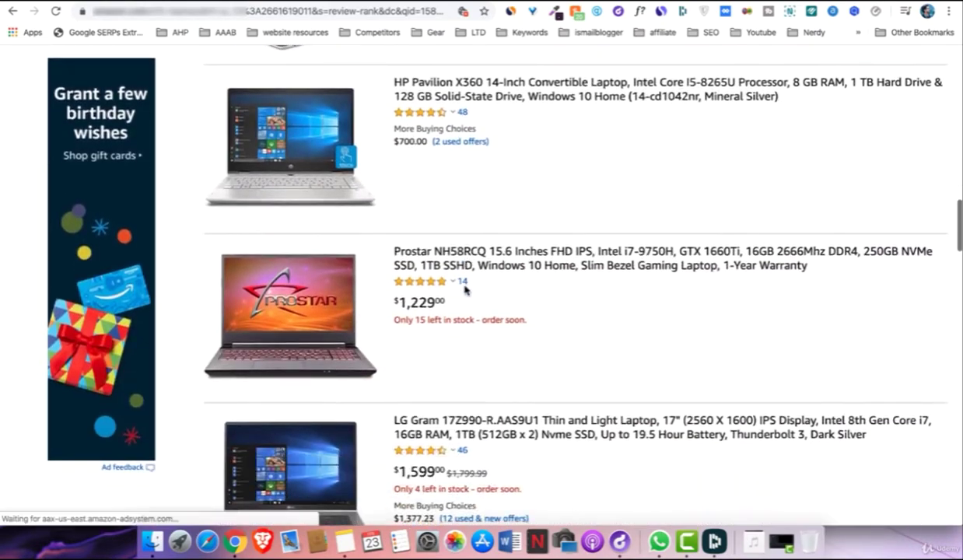
# - Return to the Niche Analysis sheet and check the laptop and fishing niches with their Amazon source
pyautogui.click(465, 285)
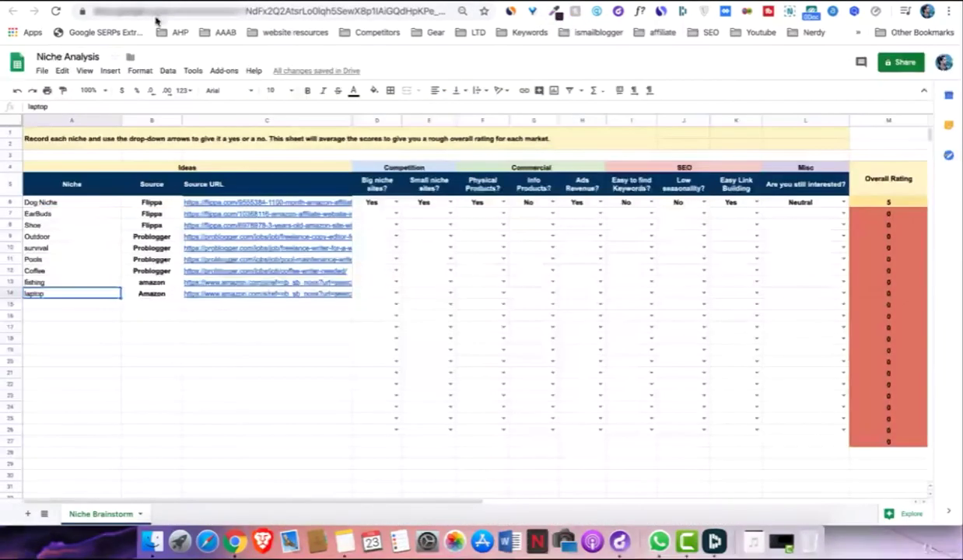
pyautogui.click(189, 350)
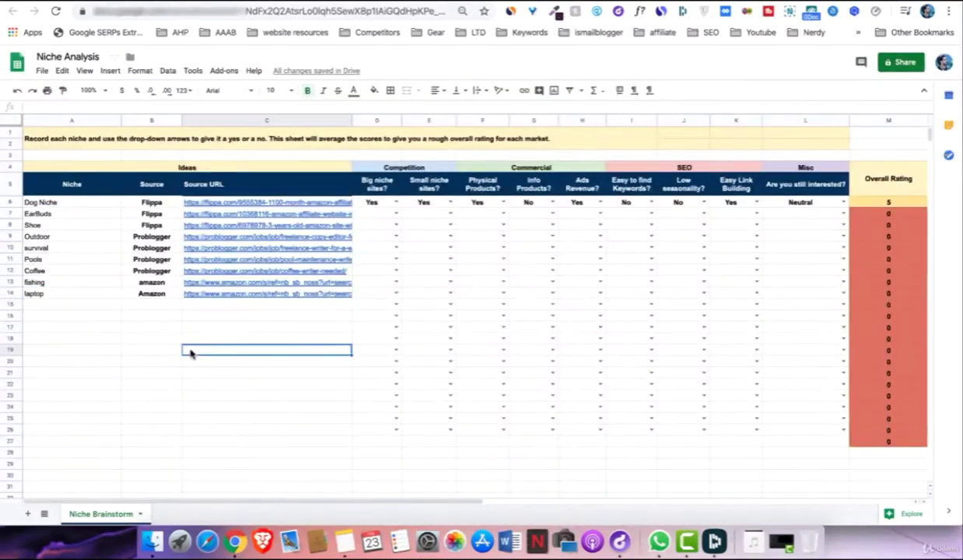
pyautogui.click(99, 306)
pyautogui.click(88, 295)
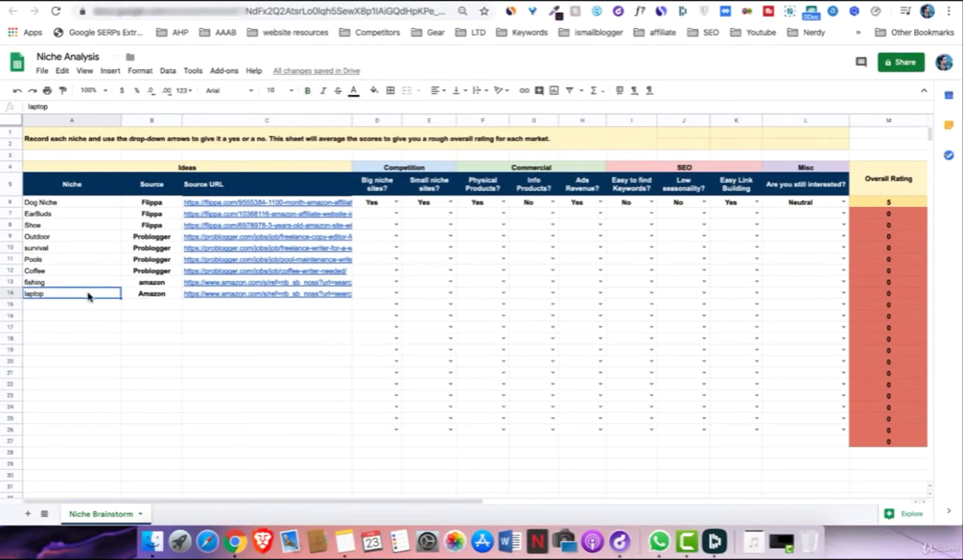
pyautogui.click(140, 294)
pyautogui.click(92, 285)
pyautogui.click(145, 293)
pyautogui.click(100, 293)
# - Review the whole list of brainstormed niches from Dog Niche down to laptop
pyautogui.click(70, 202)
pyautogui.click(74, 261)
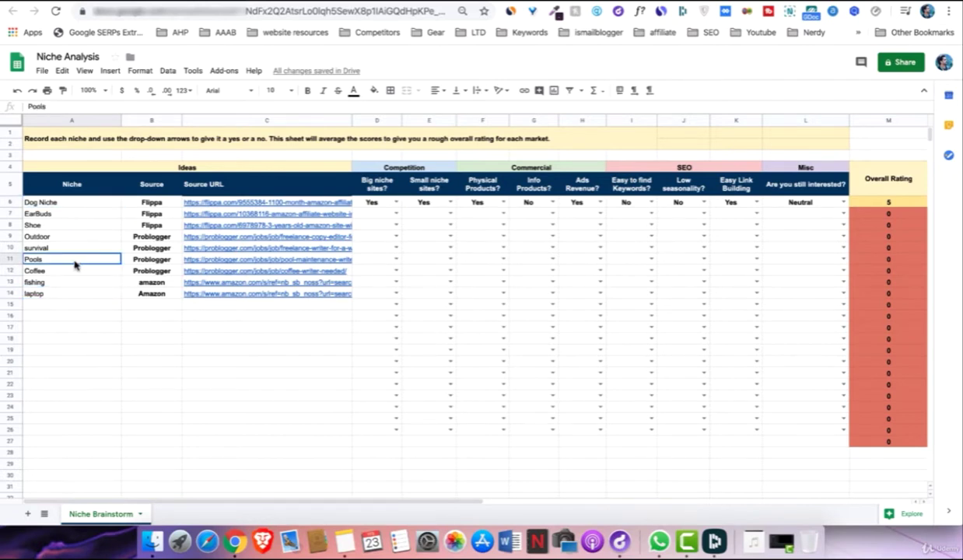
pyautogui.moveTo(66, 294); pyautogui.dragTo(79, 210)
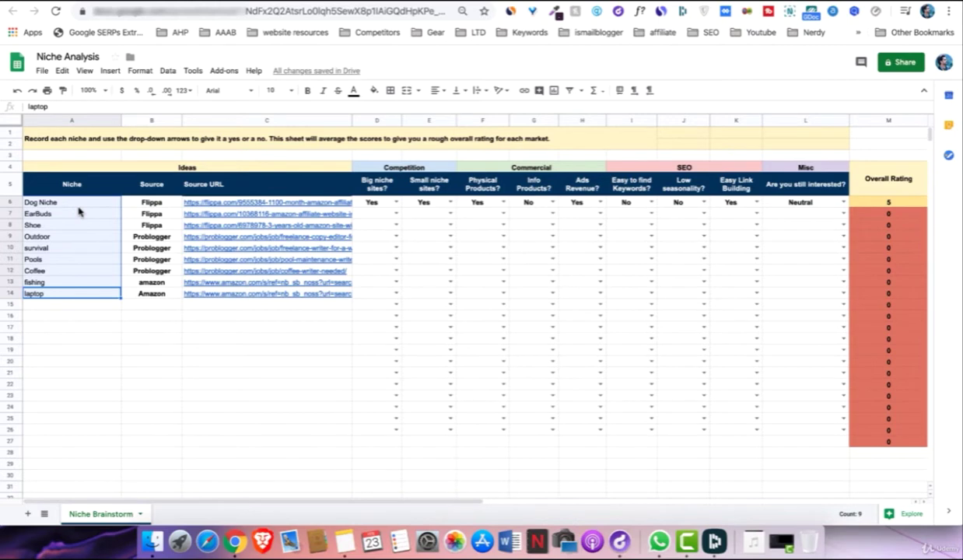
pyautogui.click(79, 209)
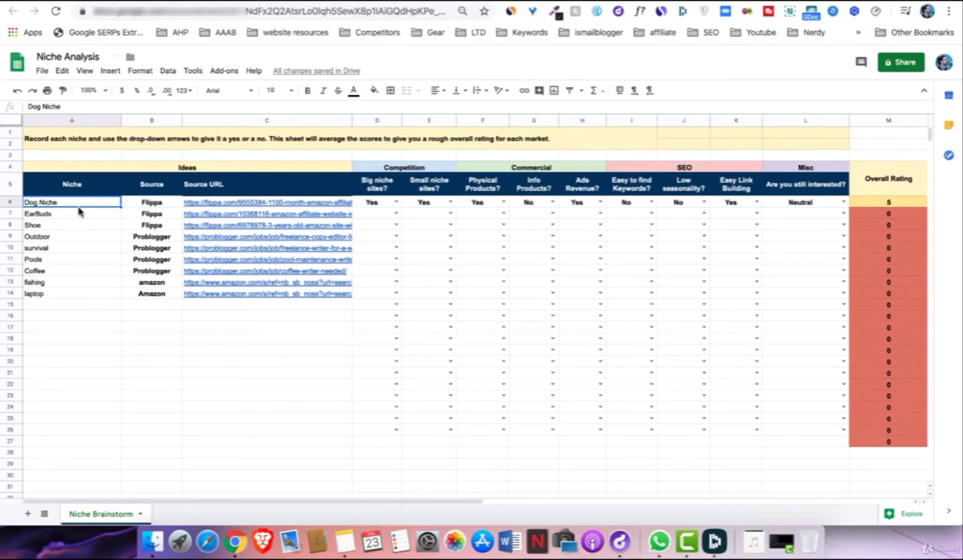
# - Go through the EarBuds, Shoe, Outdoor and laptop niche entries individually
pyautogui.click(79, 217)
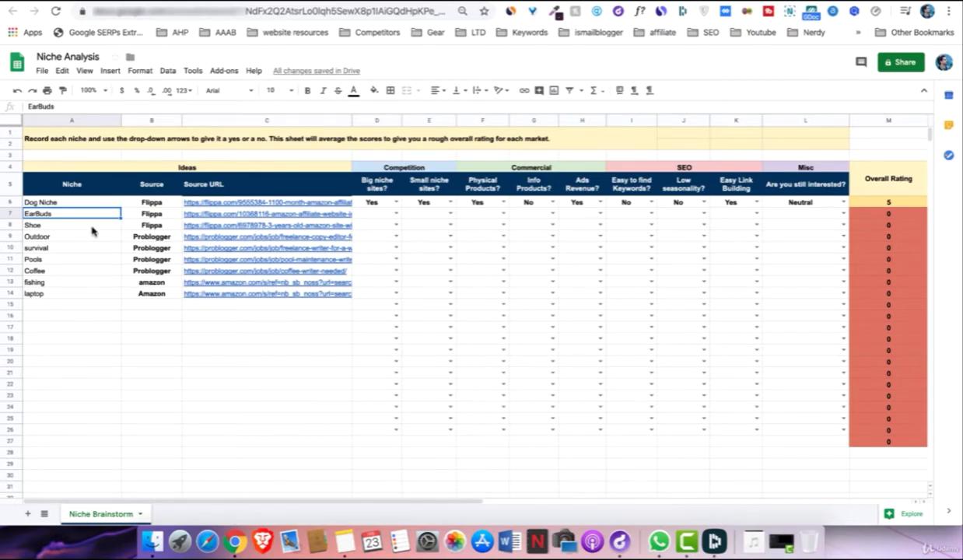
pyautogui.click(91, 229)
pyautogui.click(99, 216)
pyautogui.click(96, 229)
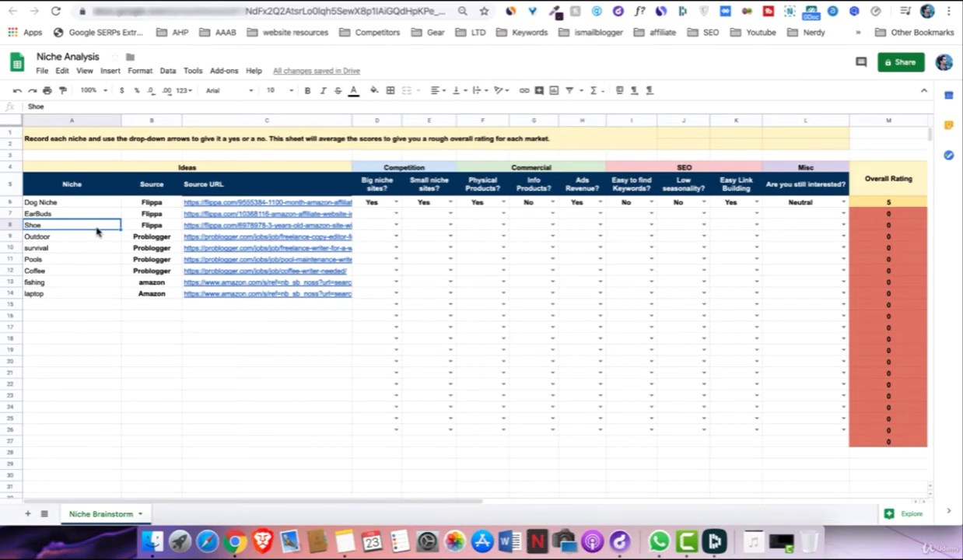
pyautogui.click(86, 235)
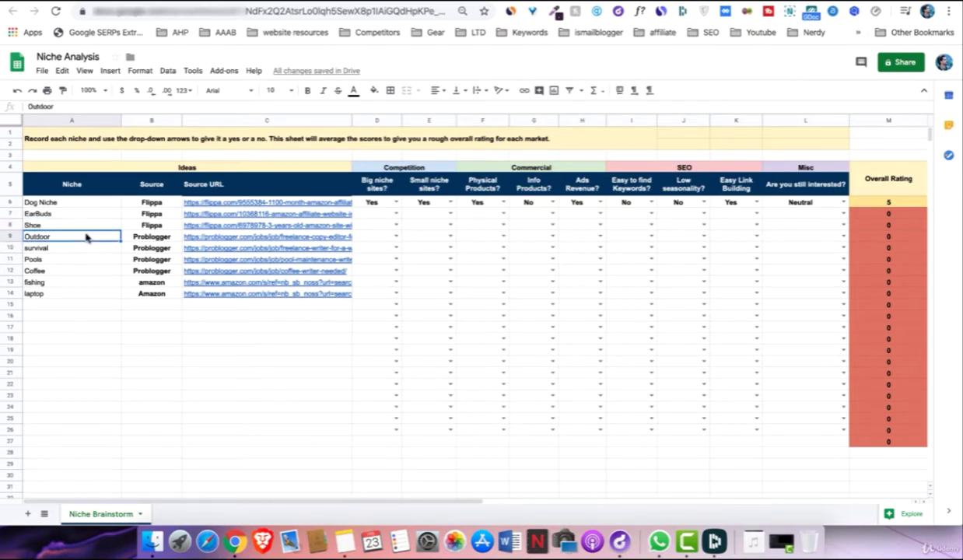
pyautogui.click(85, 216)
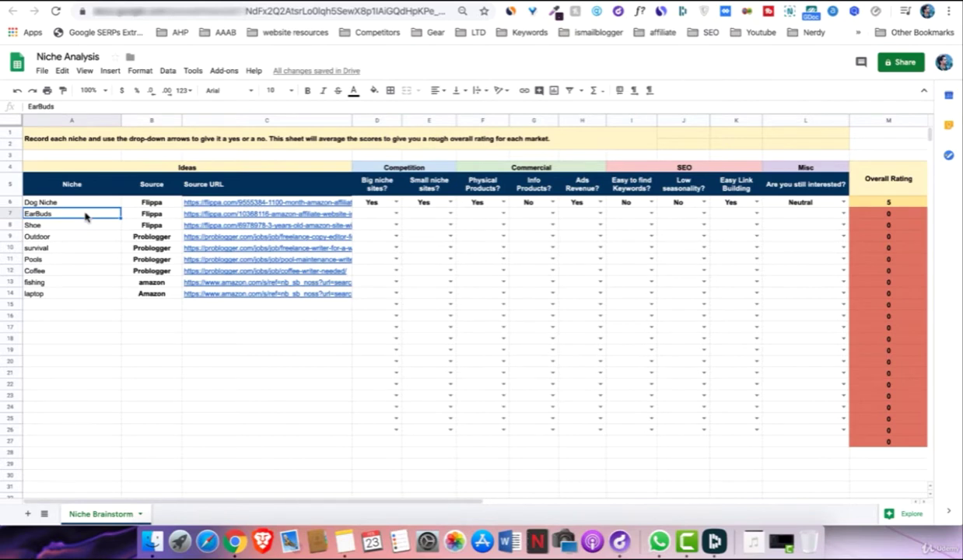
pyautogui.click(113, 294)
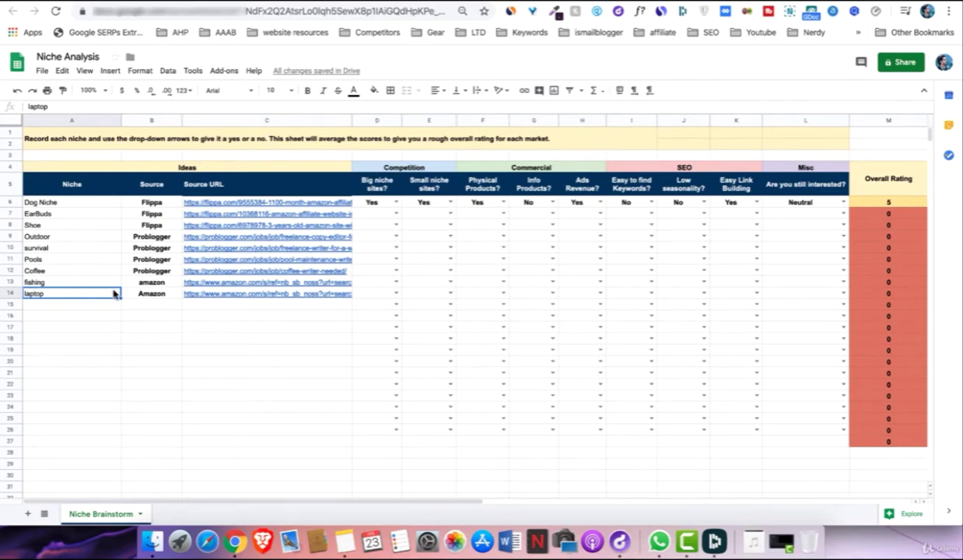
# - Go through the niche entries one by one from Coffee up to Dog Niche
pyautogui.click(97, 272)
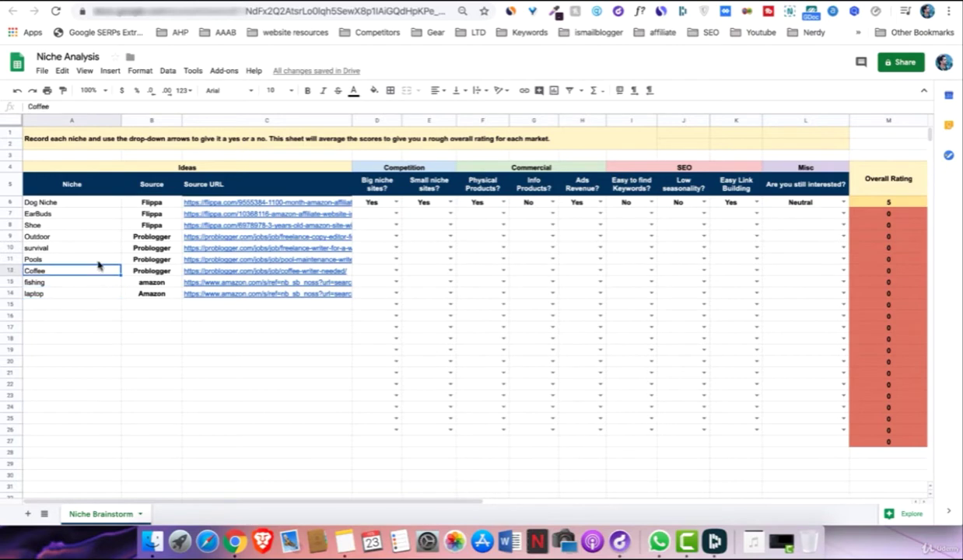
pyautogui.click(99, 263)
pyautogui.click(93, 251)
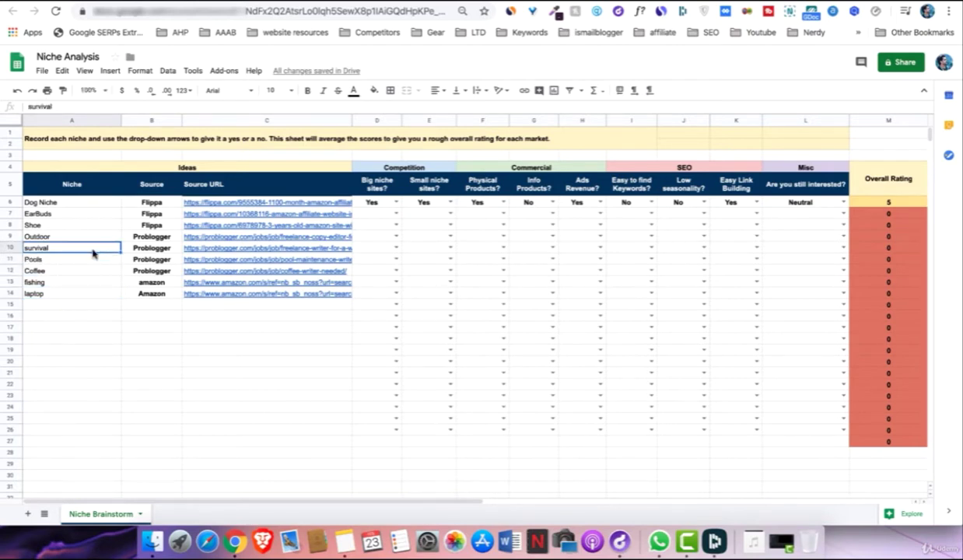
pyautogui.doubleClick(92, 226)
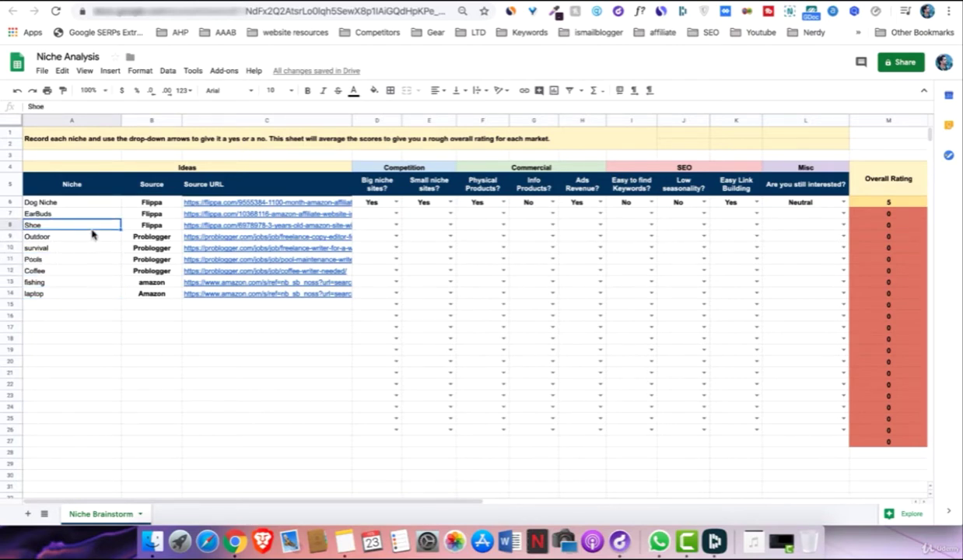
pyautogui.click(95, 214)
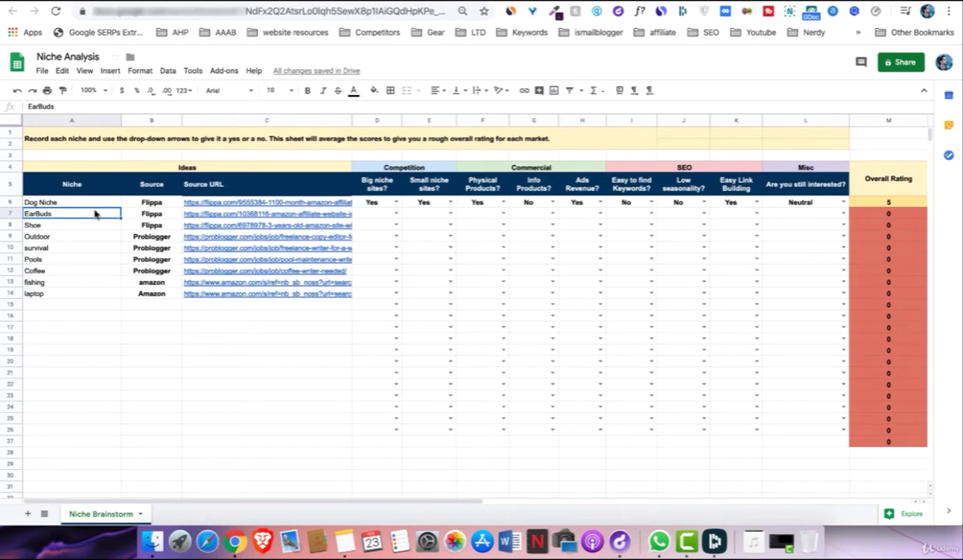
pyautogui.click(97, 201)
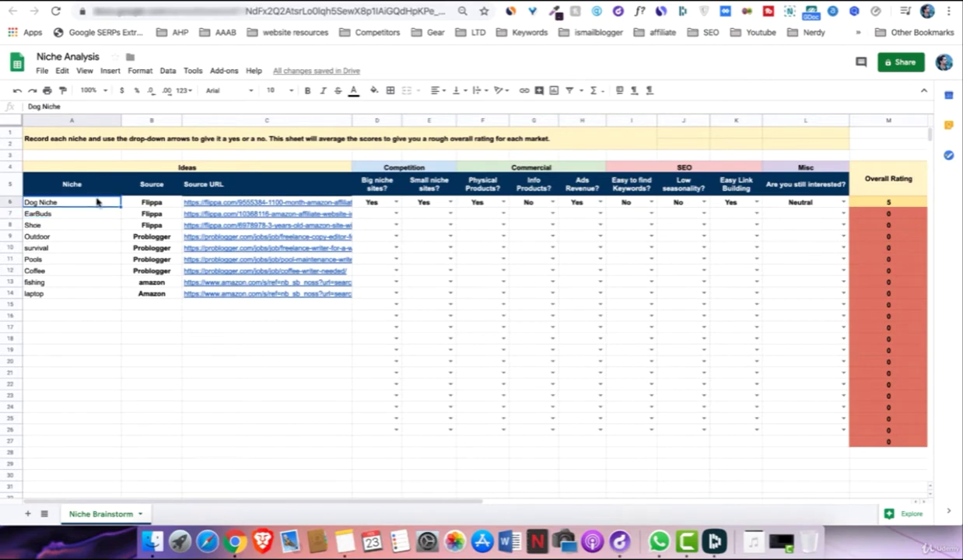
# - Look over the fishing, Pools and survival entries and the complete column of brainstormed niches
pyautogui.moveTo(58, 294); pyautogui.dragTo(58, 283)
pyautogui.click(58, 285)
pyautogui.click(56, 264)
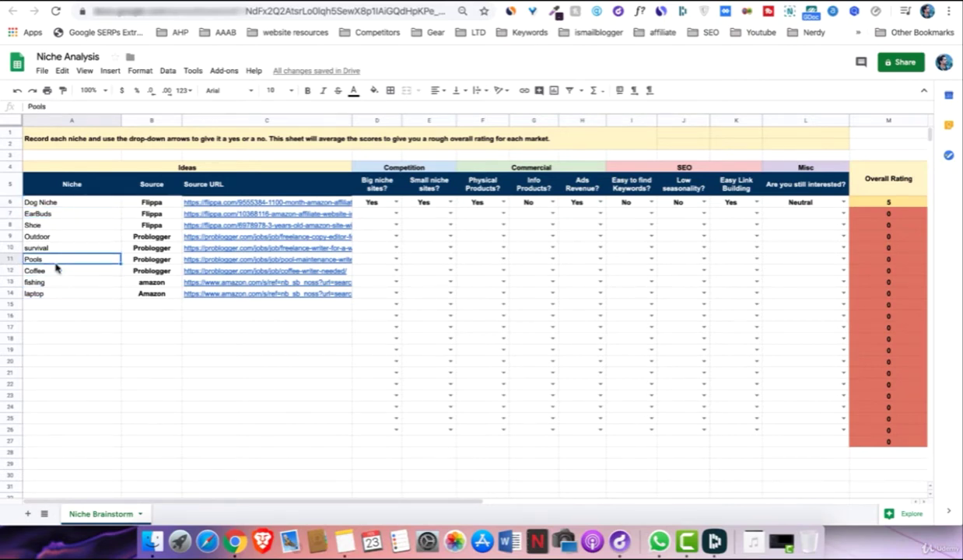
pyautogui.click(65, 251)
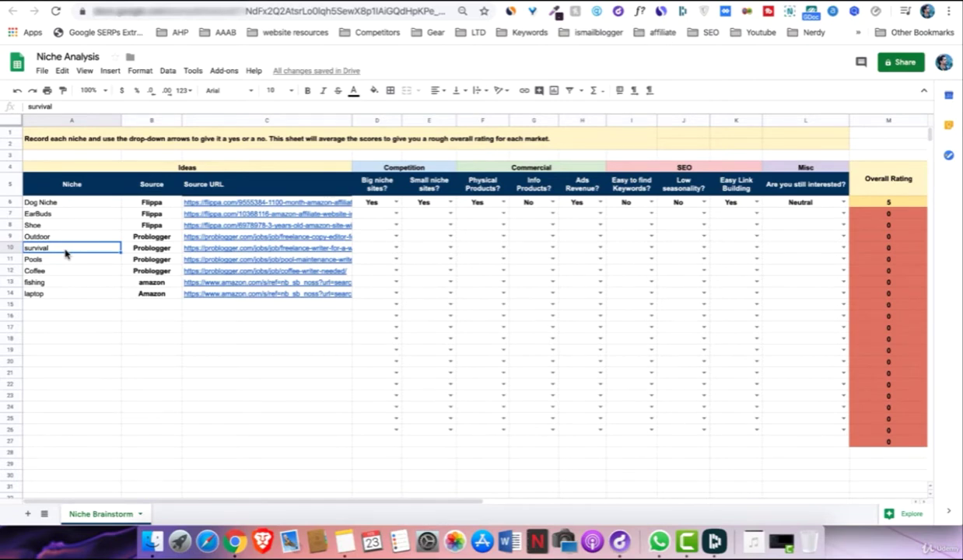
pyautogui.moveTo(59, 304); pyautogui.dragTo(69, 203)
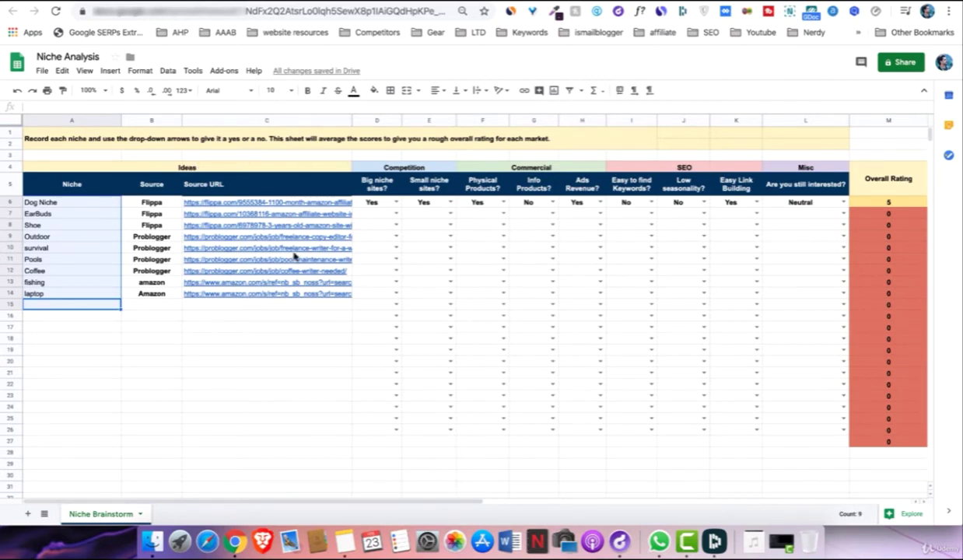
# - Check the Flippa sources of the first niches and the Yes/No choices for big and small niche sites in the Dog Niche row
pyautogui.click(156, 202)
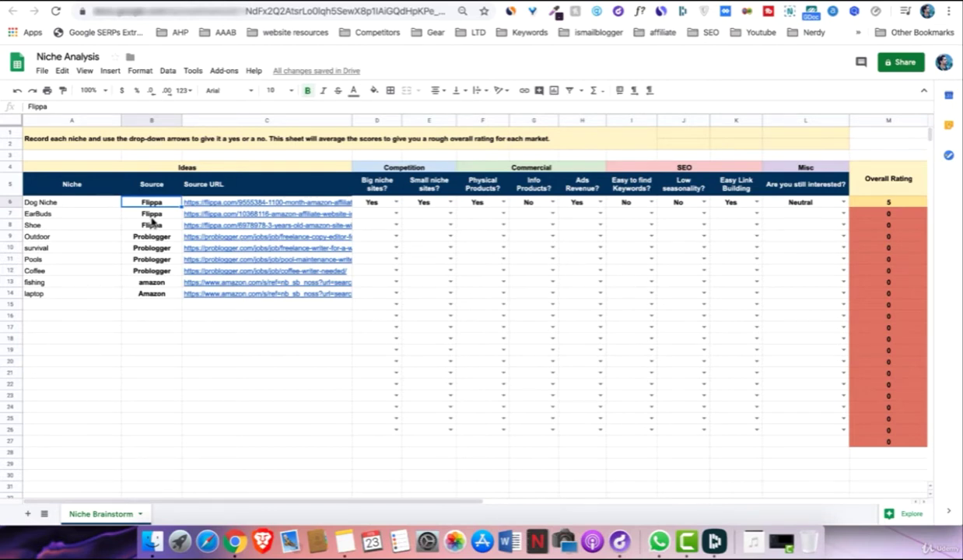
pyautogui.click(150, 215)
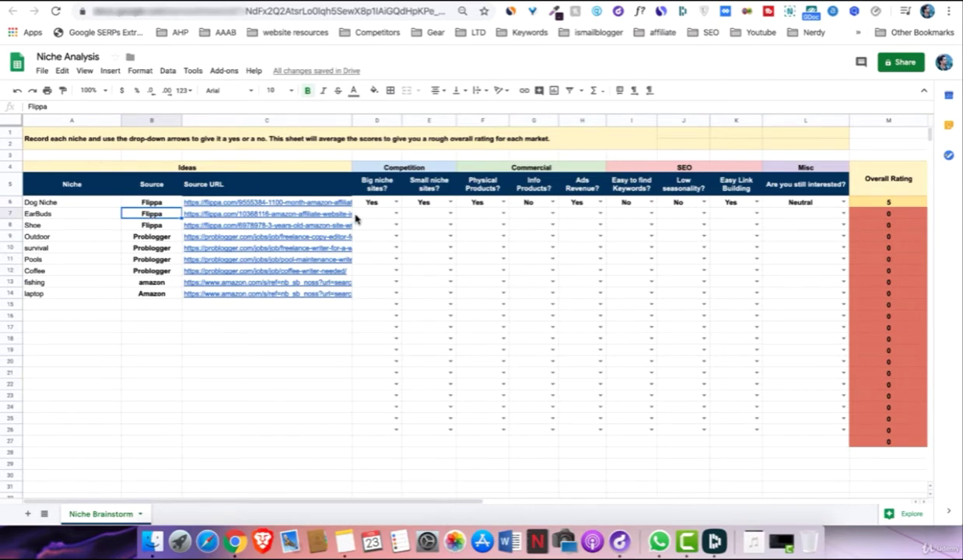
pyautogui.click(396, 201)
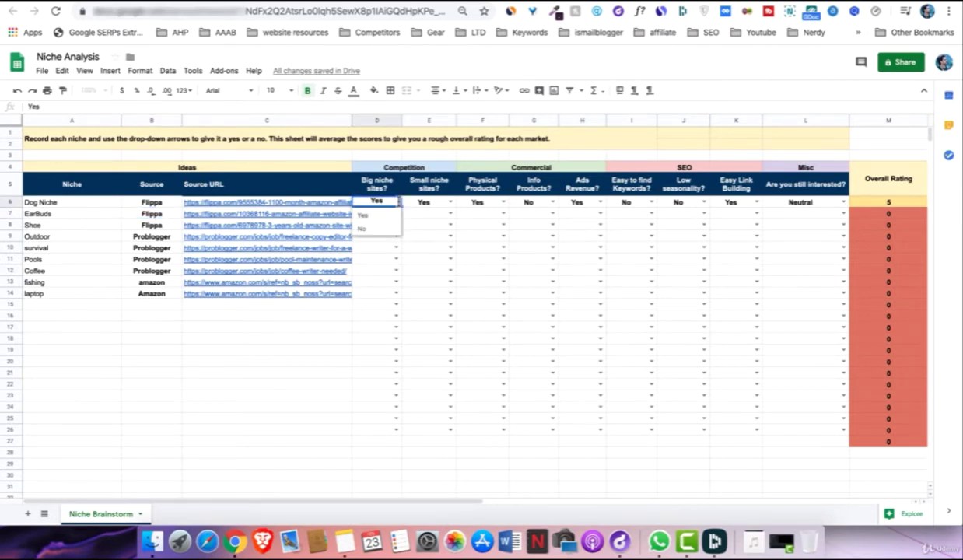
pyautogui.click(376, 189)
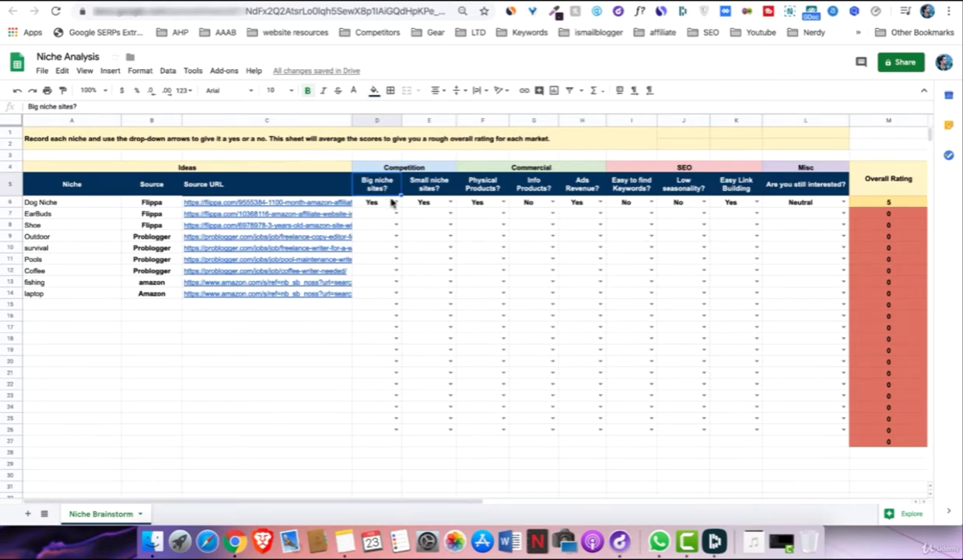
pyautogui.click(394, 203)
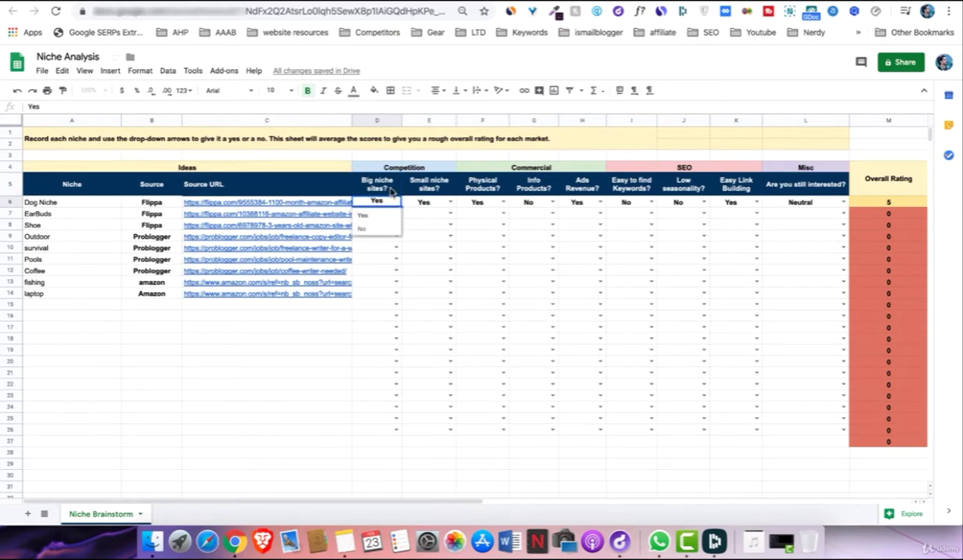
pyautogui.click(391, 191)
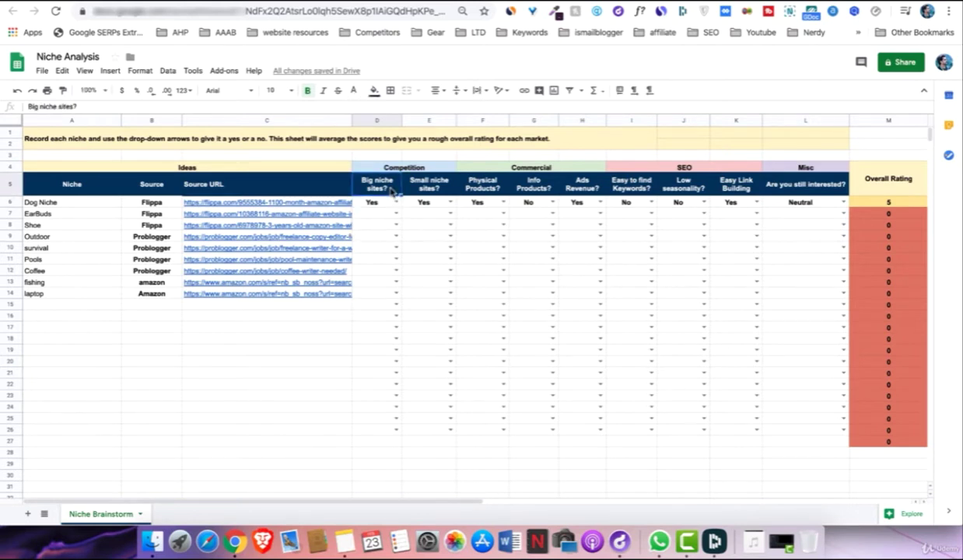
pyautogui.click(440, 207)
pyautogui.click(441, 206)
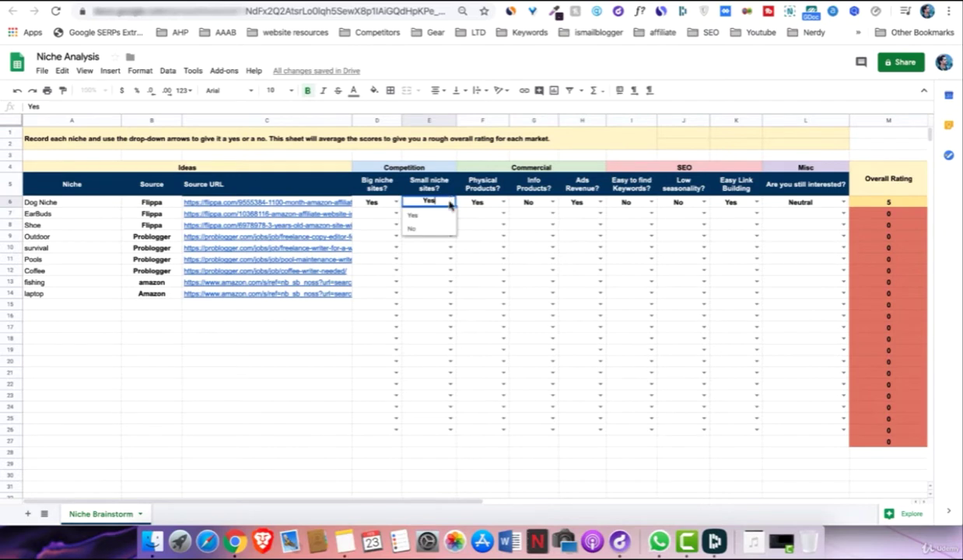
pyautogui.click(392, 194)
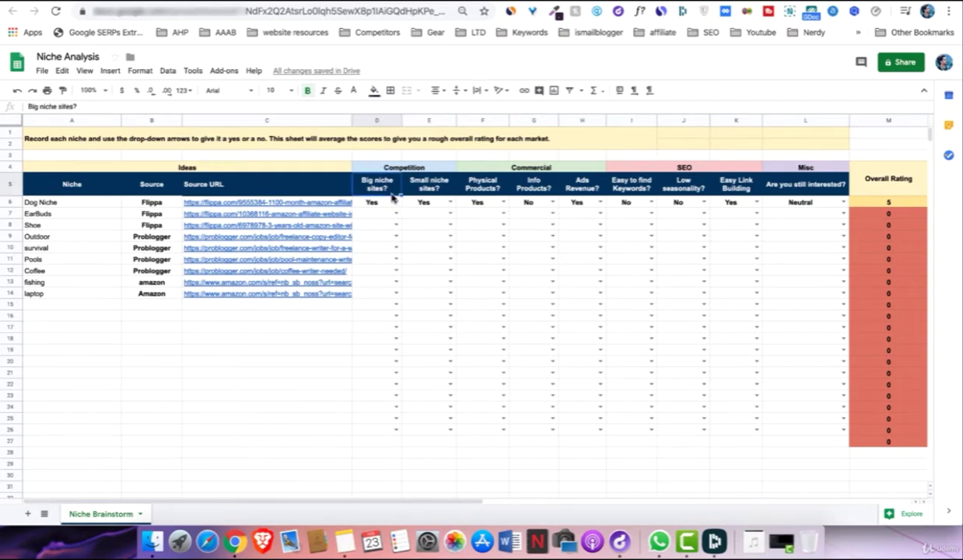
pyautogui.click(378, 292)
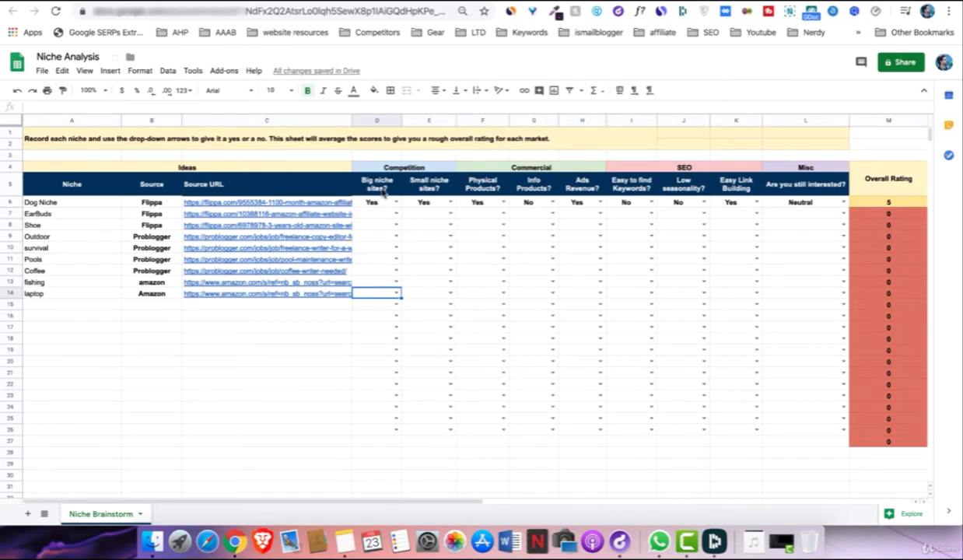
# - Review the Competition and Commercial criteria headings from Big niche sites to Ads Revenue
pyautogui.click(381, 190)
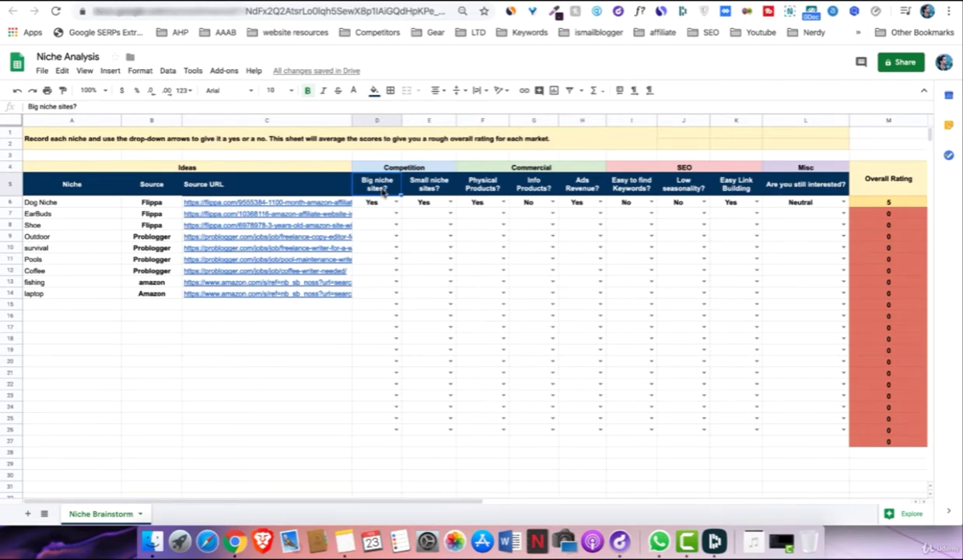
pyautogui.click(418, 190)
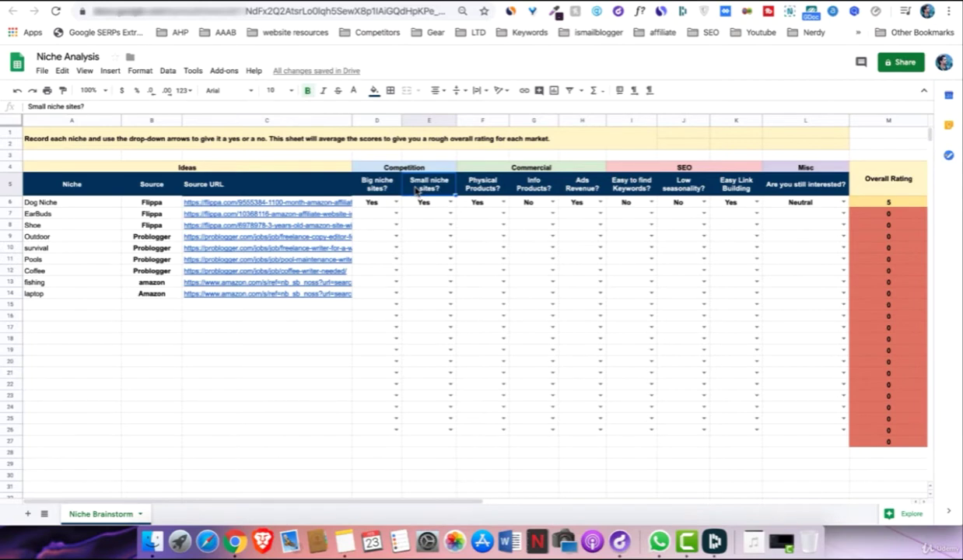
pyautogui.click(471, 187)
pyautogui.click(518, 185)
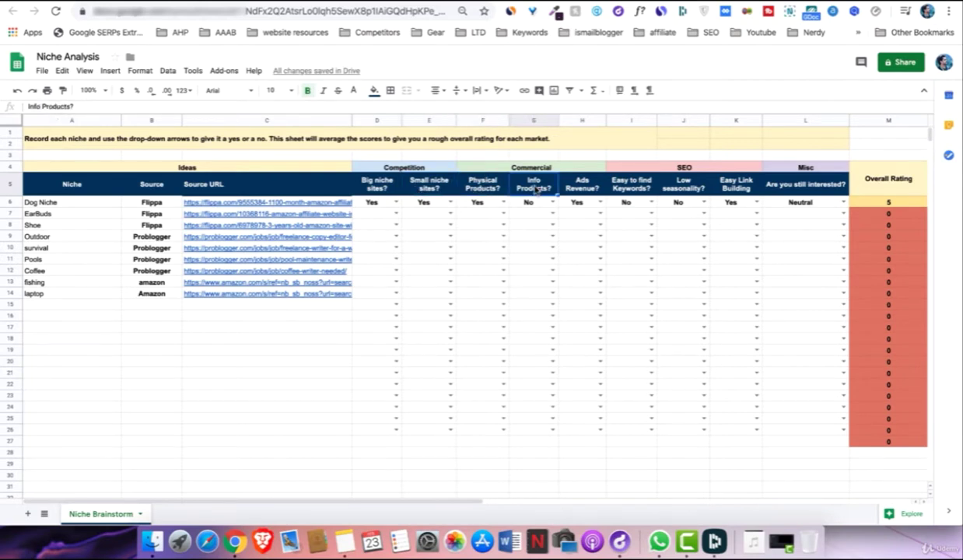
pyautogui.click(591, 184)
pyautogui.click(391, 187)
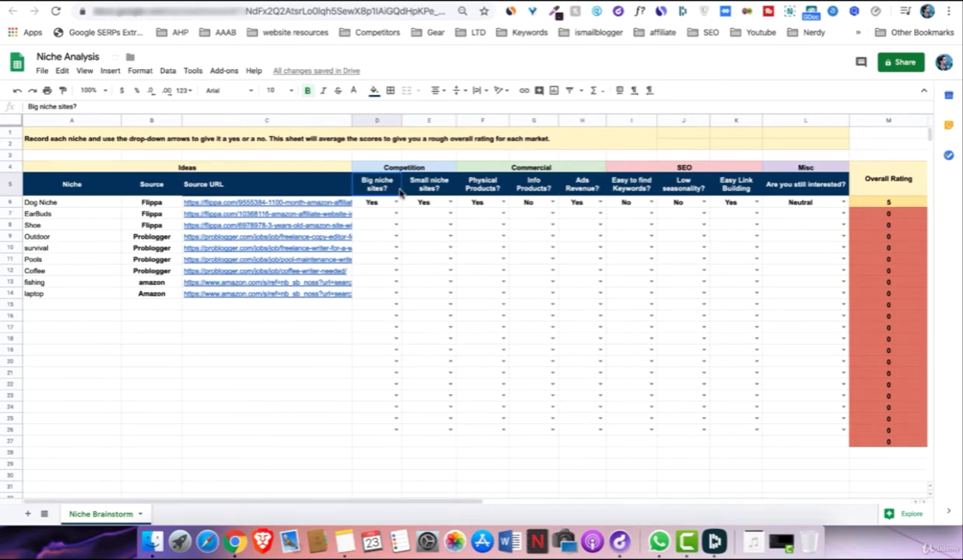
pyautogui.click(412, 190)
# - Check the Dog Niche and Pools entries and switch to the Ahrefs dashboard
pyautogui.click(64, 206)
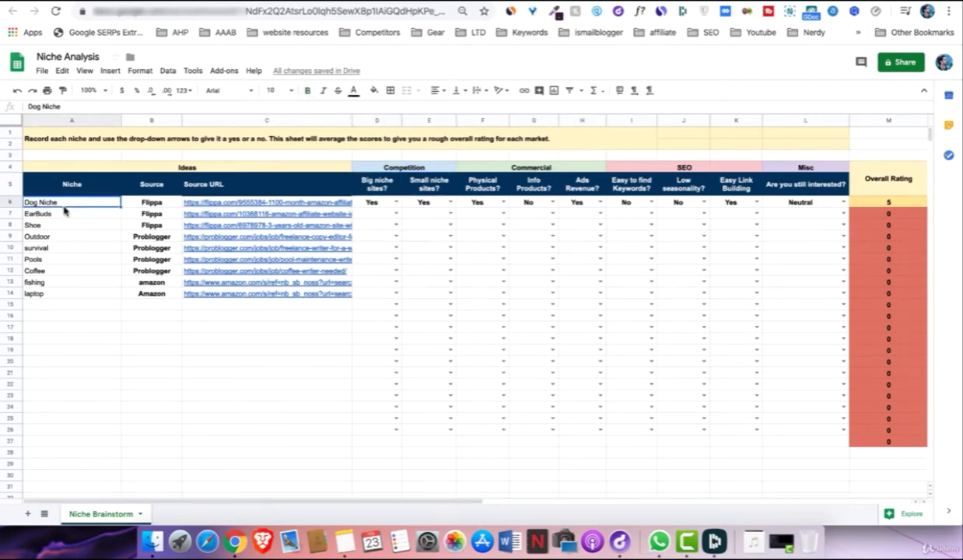
pyautogui.click(67, 263)
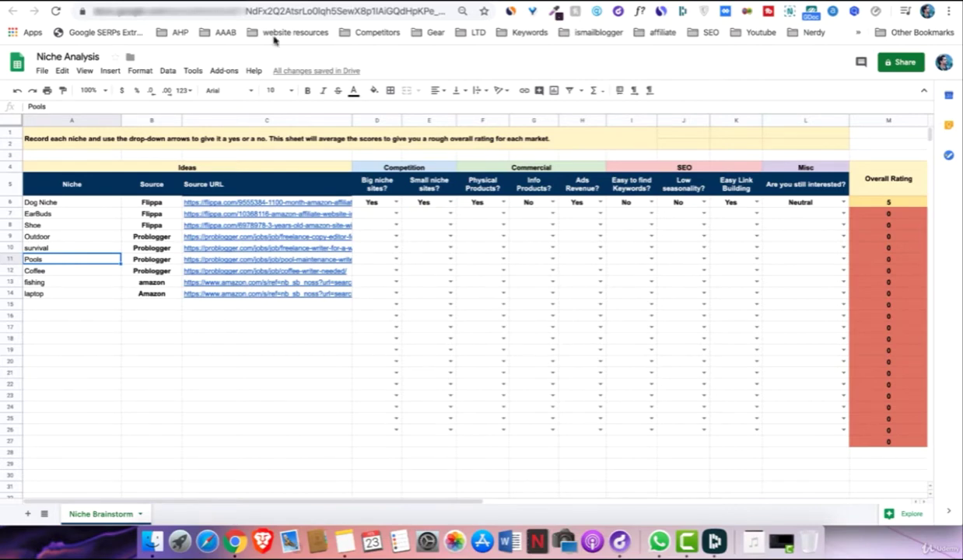
pyautogui.click(269, 1)
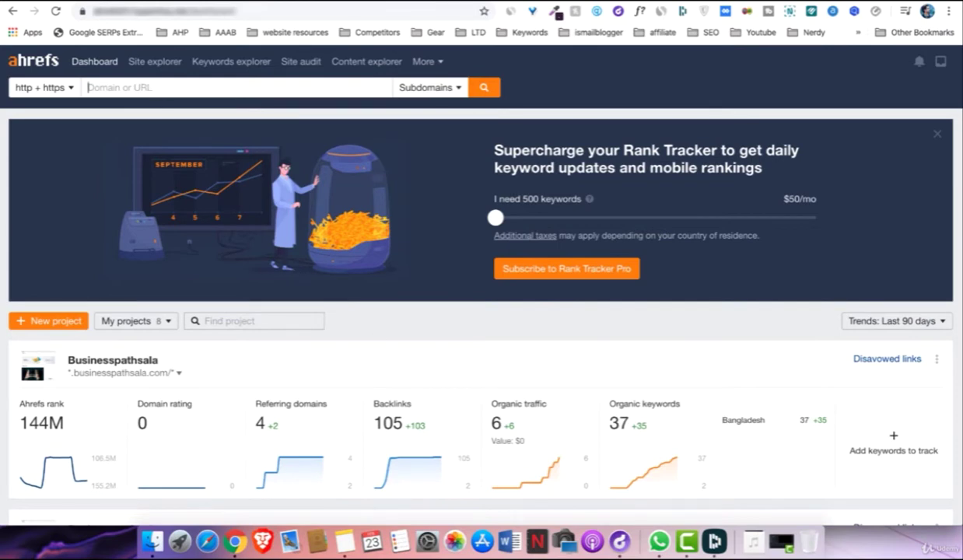
# - Return to the Niche Analysis sheet and open the Flippa listing linked as the Dog Niche's source URL
pyautogui.hotkey('ctrl', 'Tab')
pyautogui.click(62, 201)
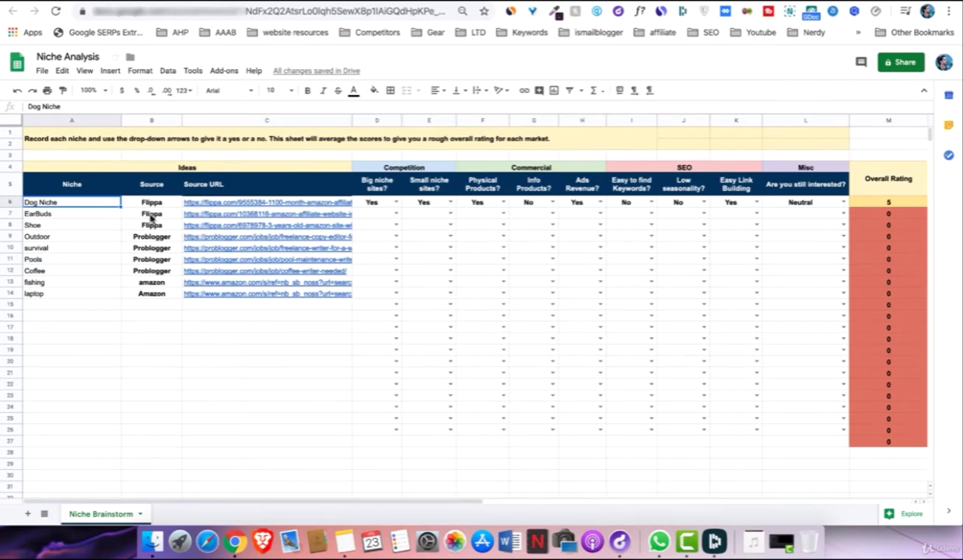
pyautogui.click(9, 203)
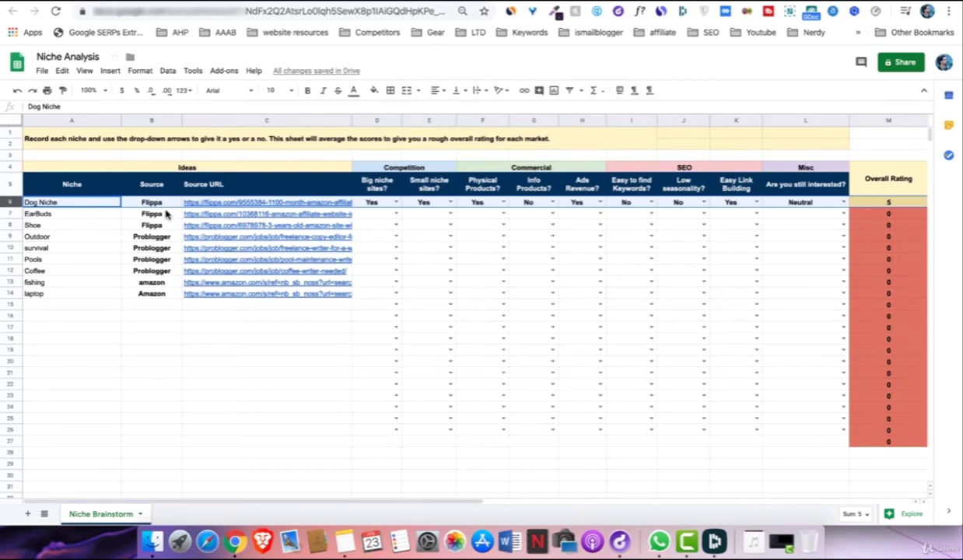
pyautogui.click(248, 206)
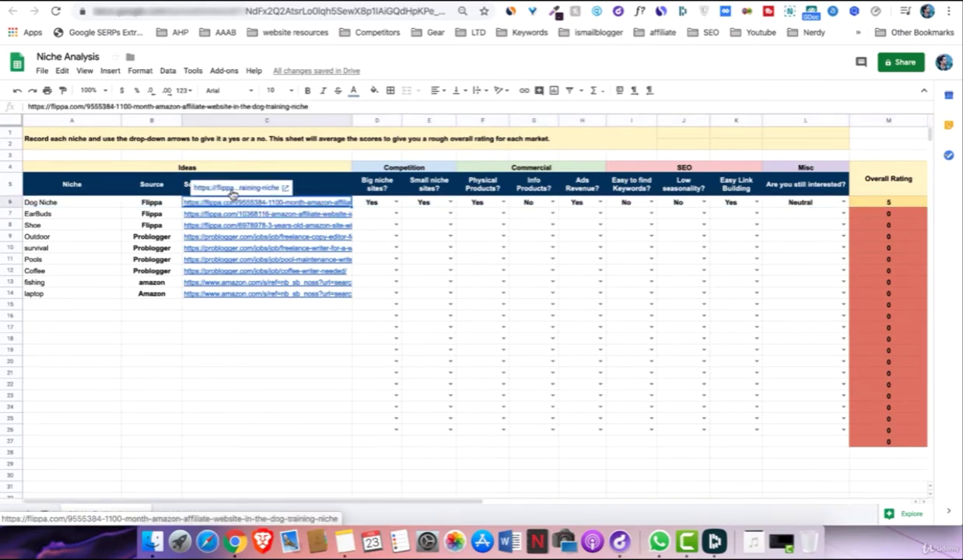
pyautogui.click(232, 189)
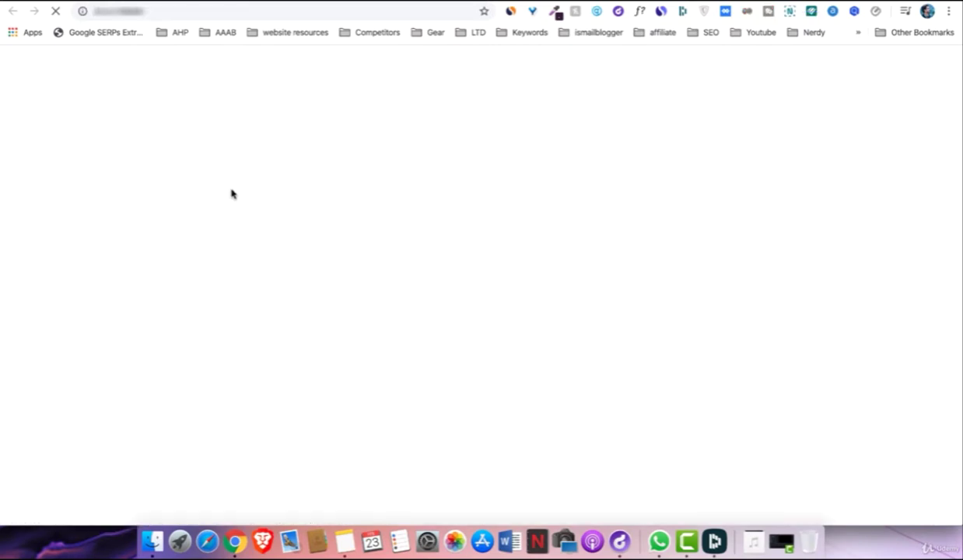
pyautogui.click(119, 4)
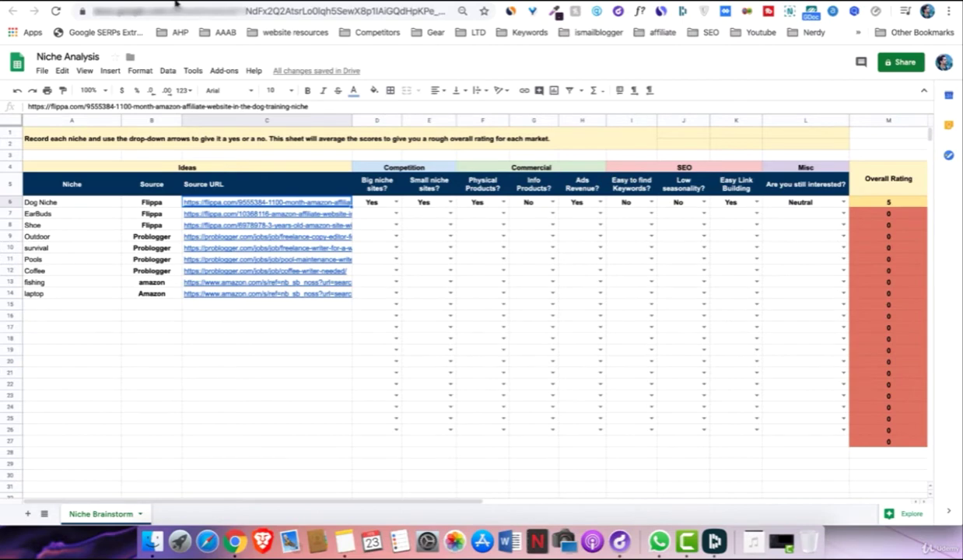
pyautogui.click(231, 189)
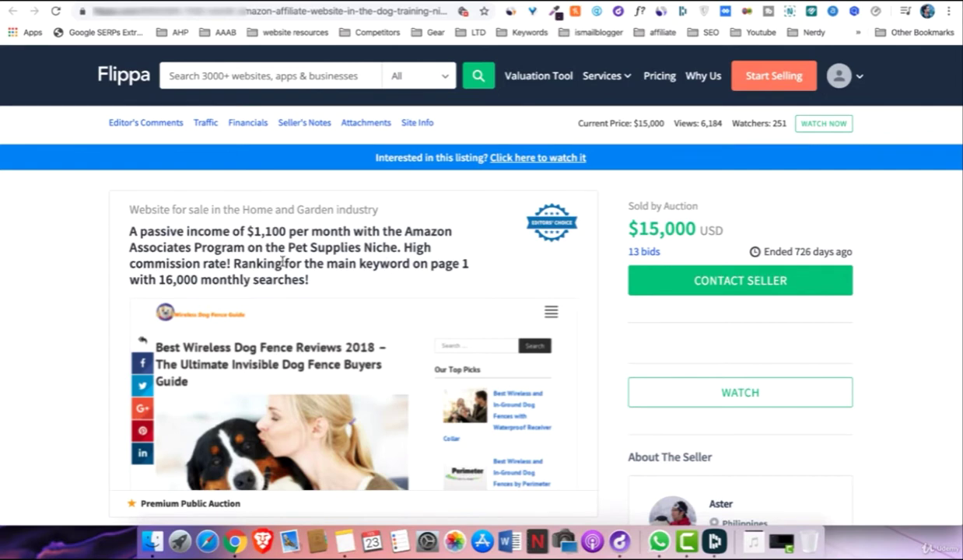
# - Examine the Flippa listing's description, site preview and auction price
pyautogui.scroll(-2, 283, 262)
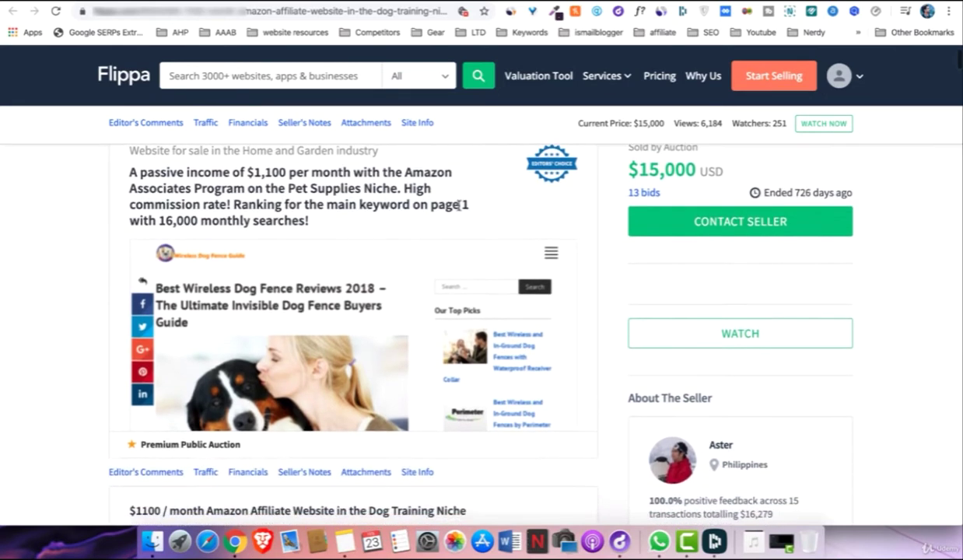
pyautogui.scroll(2, 348, 234)
pyautogui.doubleClick(666, 231)
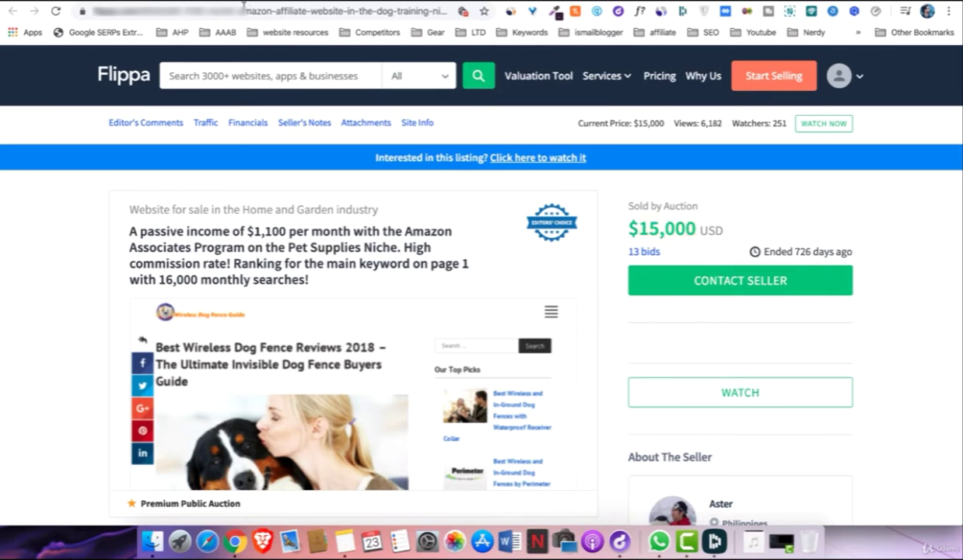
# - Open the wirelessdogfenceguide website and look through its dog fence reviews home page
pyautogui.click(243, 9)
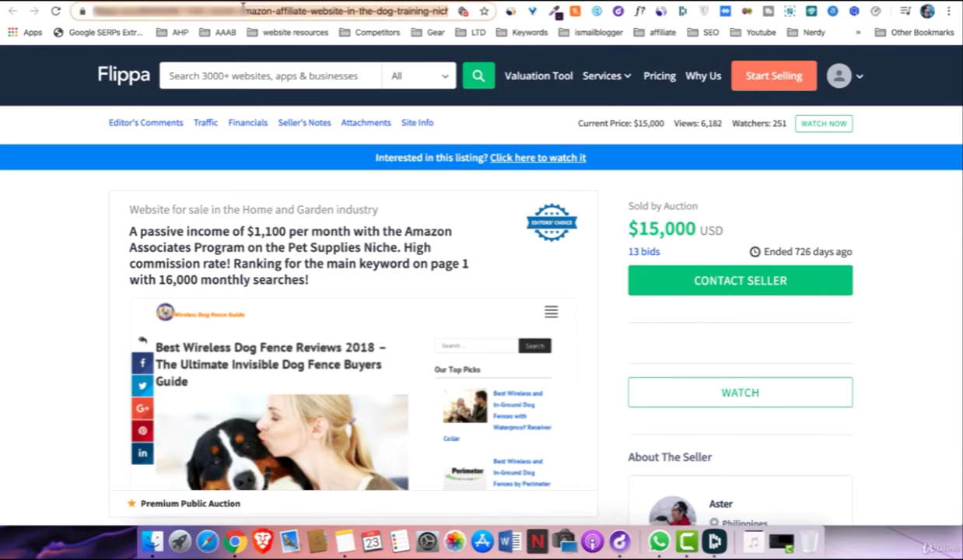
pyautogui.write('wirelessdogfenceguide')
pyautogui.press('Return')
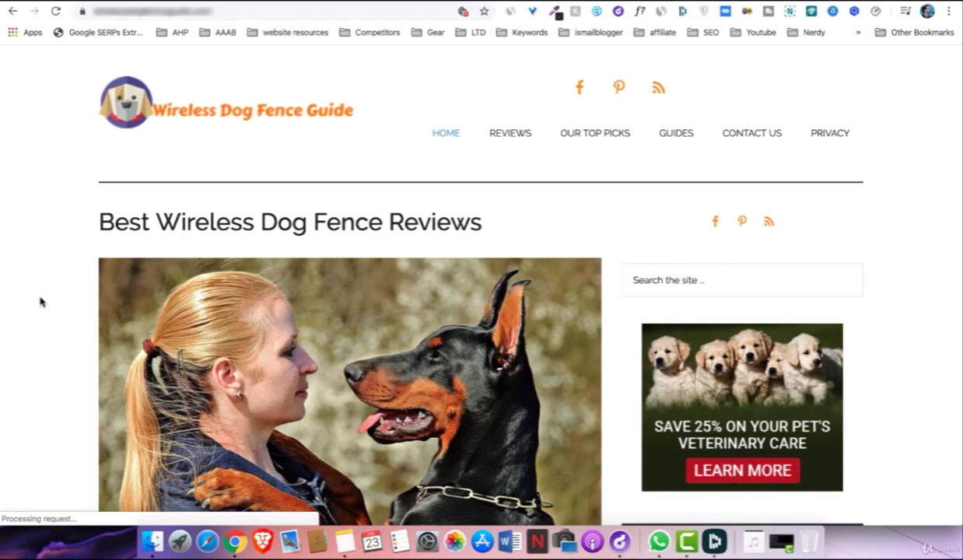
pyautogui.scroll(-10, 40, 302)
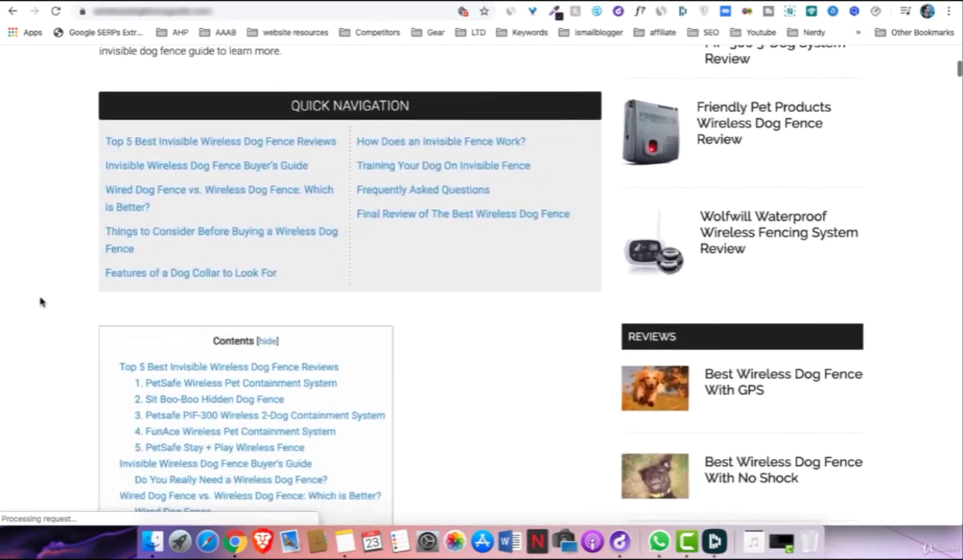
# - Skim the dog fence home page, copy its address, and look up wirelessdogfenceguide.com in Ahrefs Site Explorer
pyautogui.scroll(-15, 41, 301)
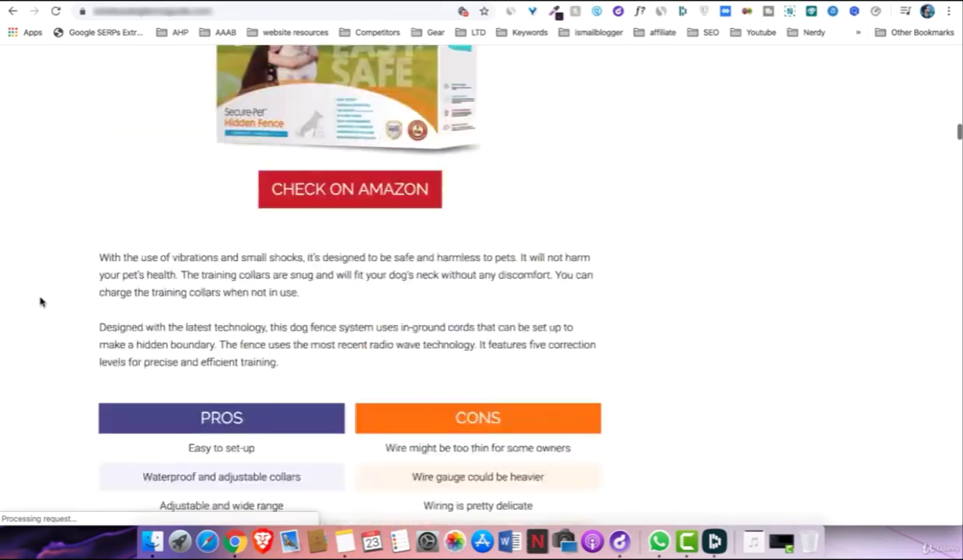
pyautogui.scroll(20, 41, 302)
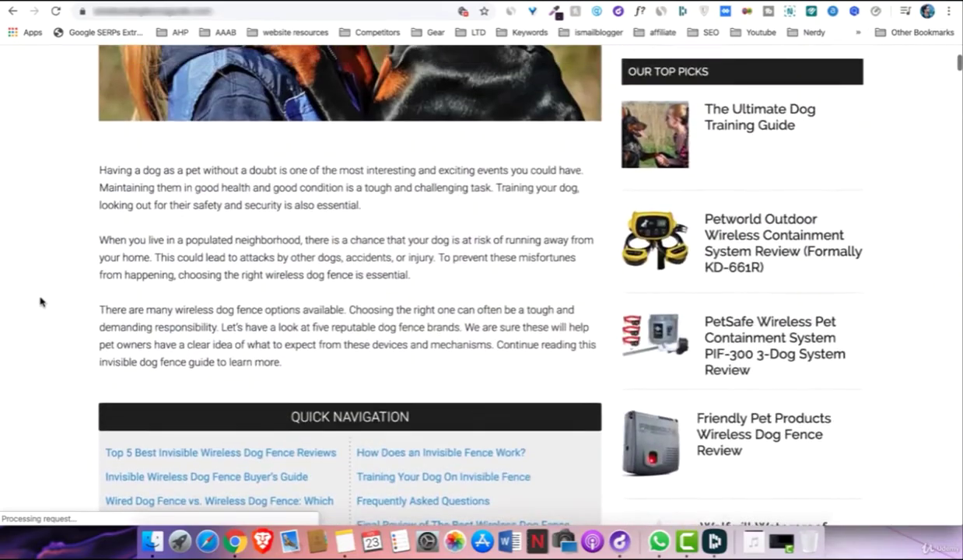
pyautogui.scroll(8, 40, 302)
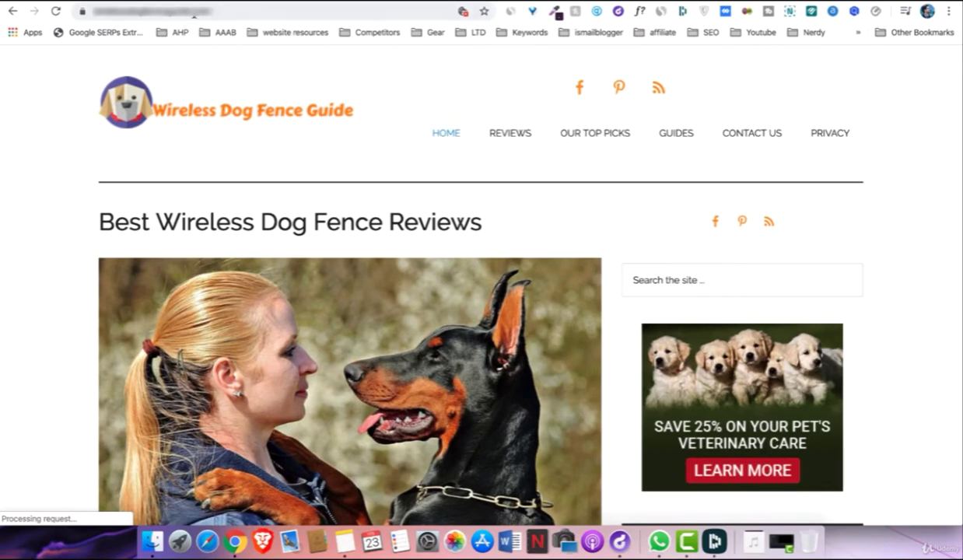
pyautogui.click(193, 12)
pyautogui.press('Return')
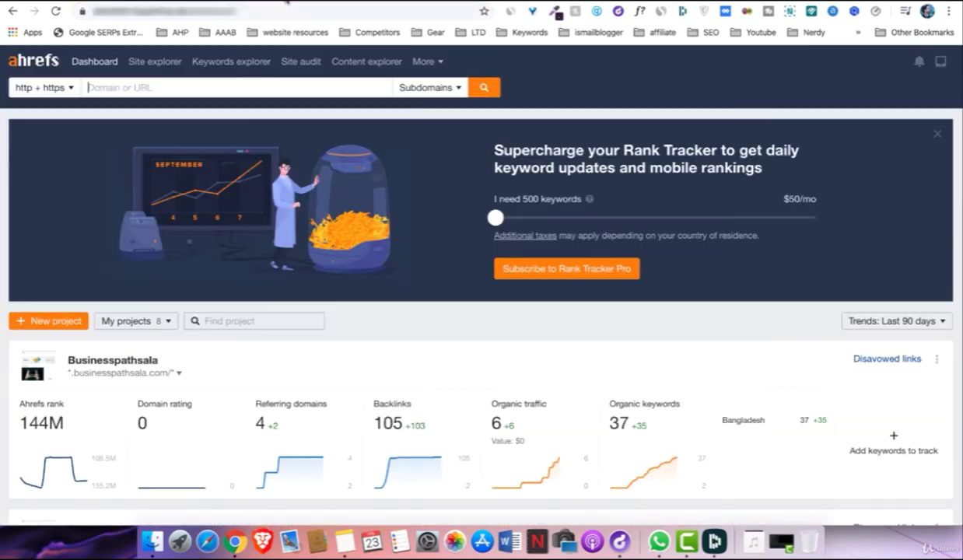
pyautogui.write('https://wirelessdogfenceguide.com/')
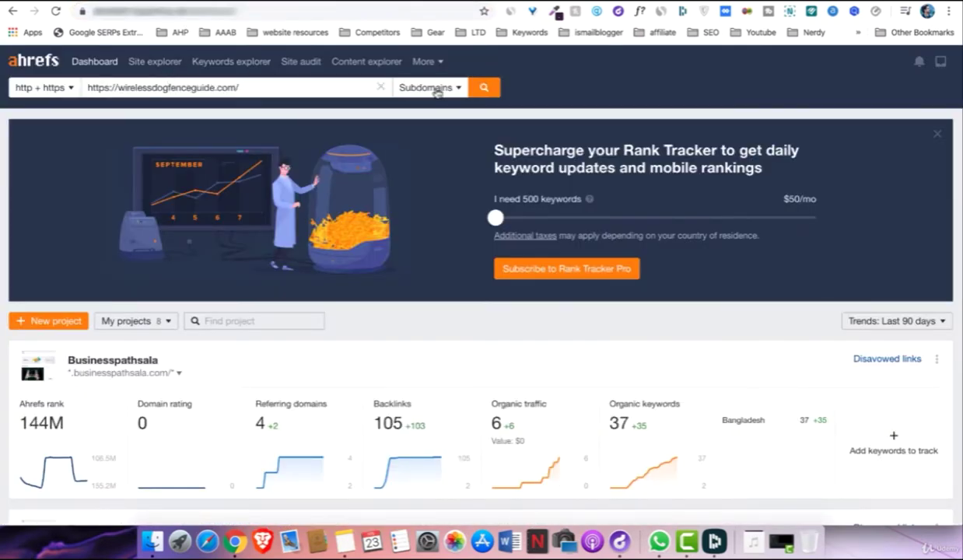
pyautogui.click(480, 88)
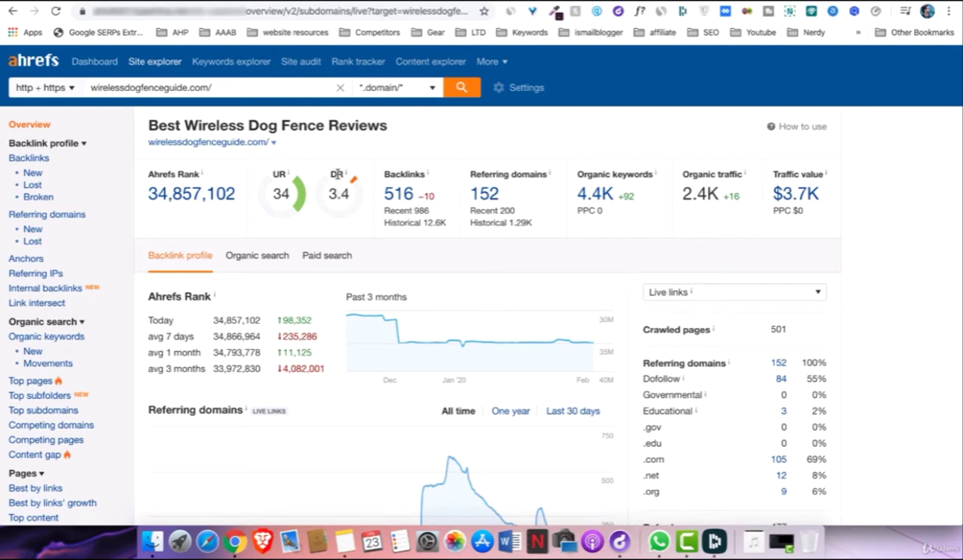
# - Examine the domain rating and organic traffic of wirelessdogfenceguide.com in the Site Explorer overview
pyautogui.moveTo(343, 173)
pyautogui.doubleClick(334, 191)
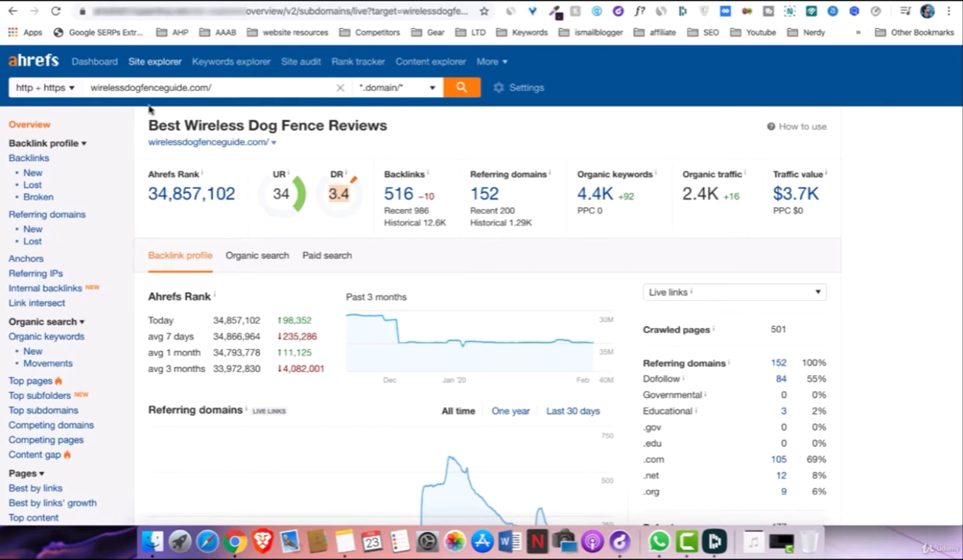
pyautogui.moveTo(90, 86); pyautogui.dragTo(220, 86)
pyautogui.click(221, 86)
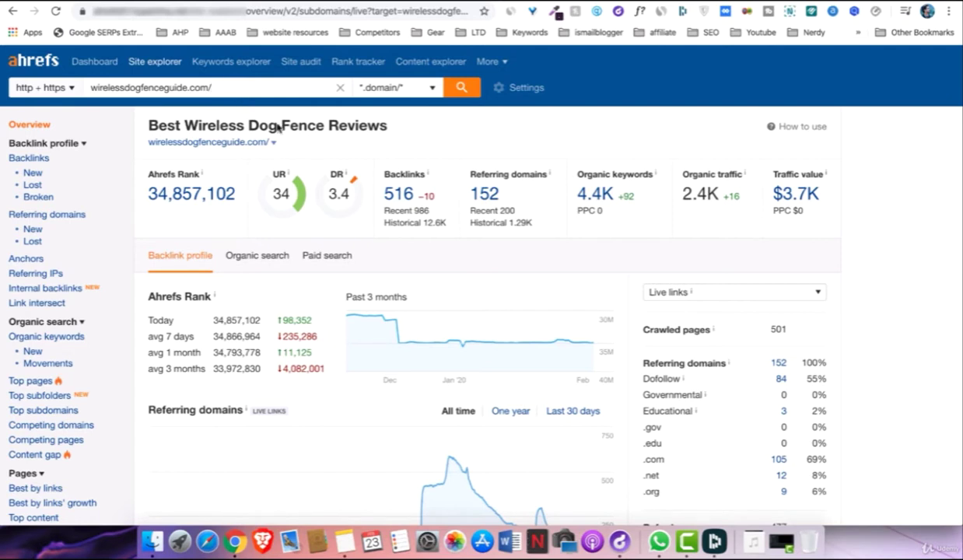
pyautogui.doubleClick(331, 192)
pyautogui.tripleClick(684, 193)
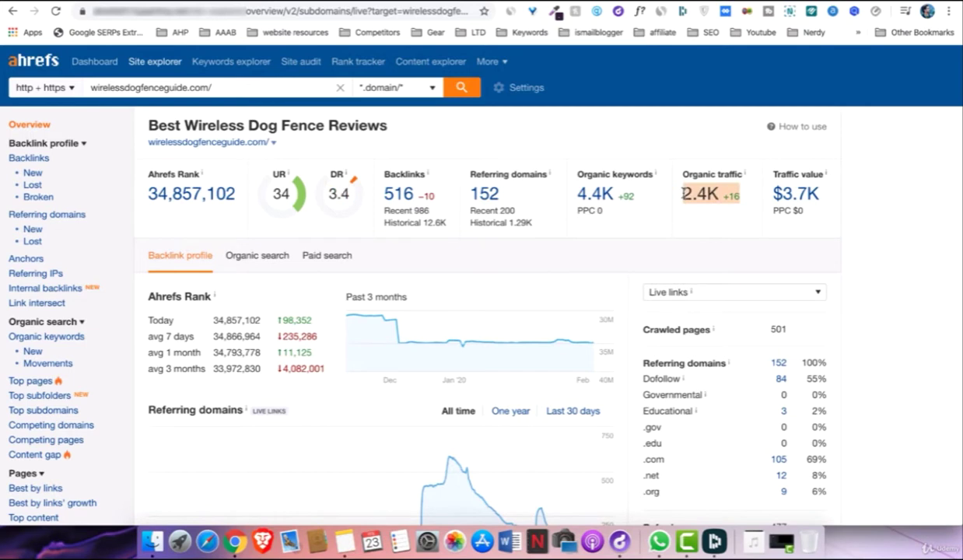
pyautogui.click(684, 193)
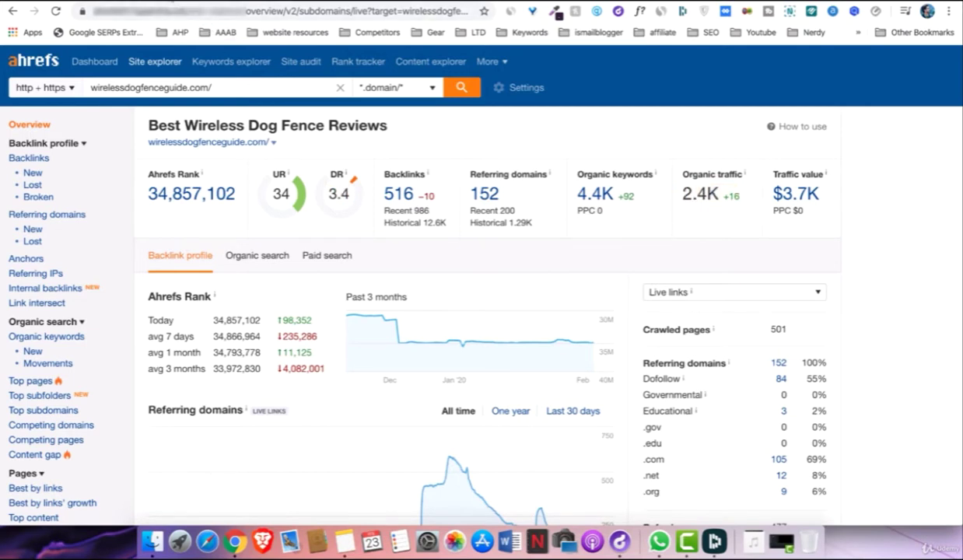
# - Revisit the Wireless Dog Fence Guide home page, then check the site's referring domains in the Ahrefs overview
pyautogui.click(163, 2)
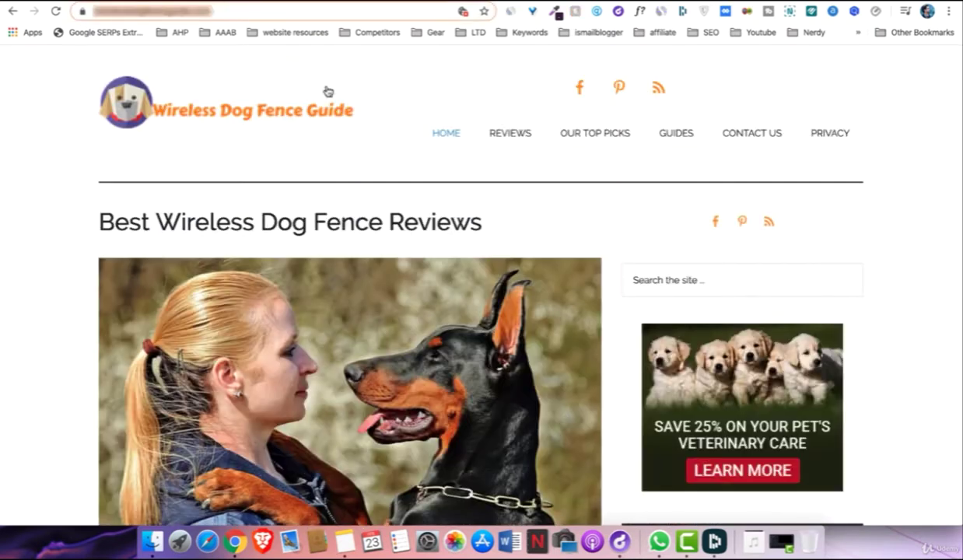
pyautogui.click(355, 187)
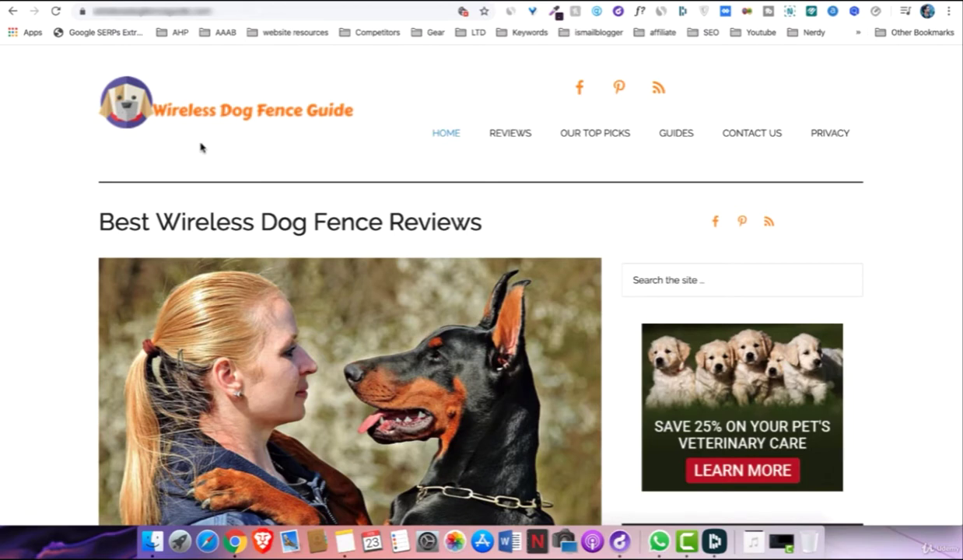
pyautogui.click(160, 2)
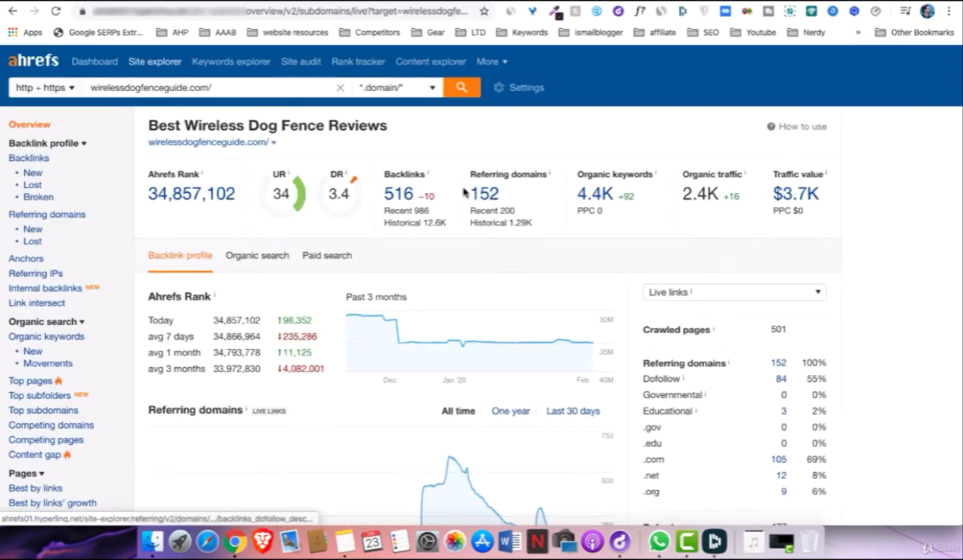
pyautogui.moveTo(467, 190); pyautogui.dragTo(493, 185)
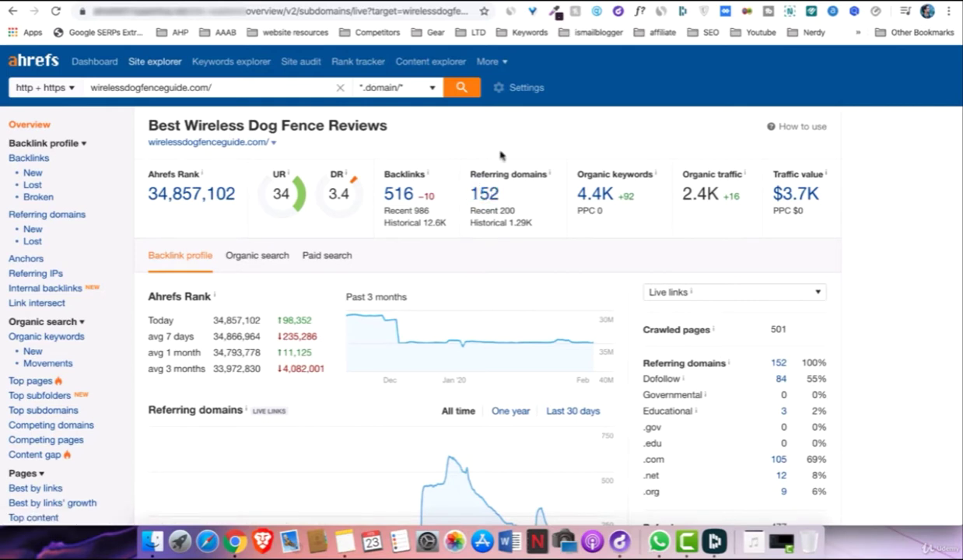
pyautogui.moveTo(465, 191); pyautogui.dragTo(506, 191)
# - Switch to the Flippa listing and bring up the calculator widget beside it
pyautogui.hotkey('ctrl', 'Tab')
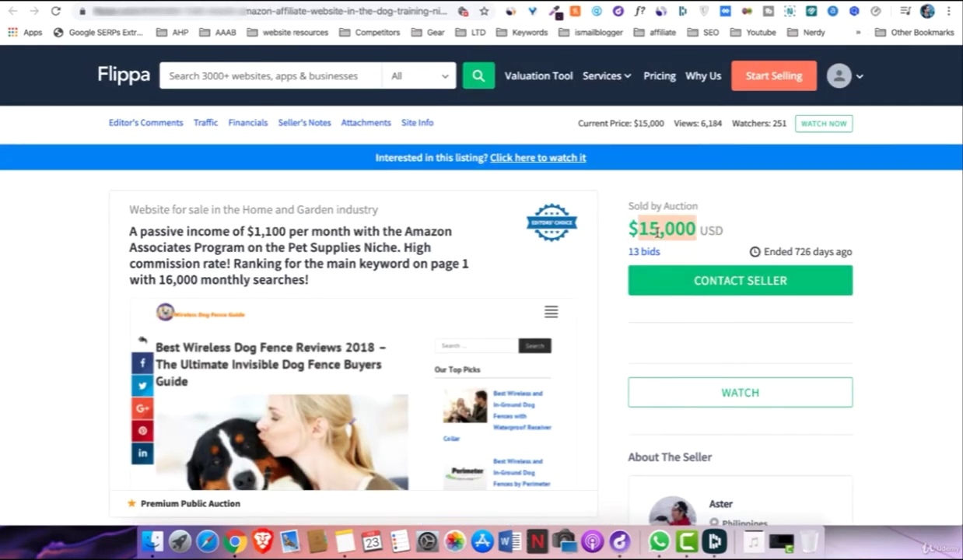
pyautogui.hscroll(5, 653, 231)
pyautogui.click(767, 372)
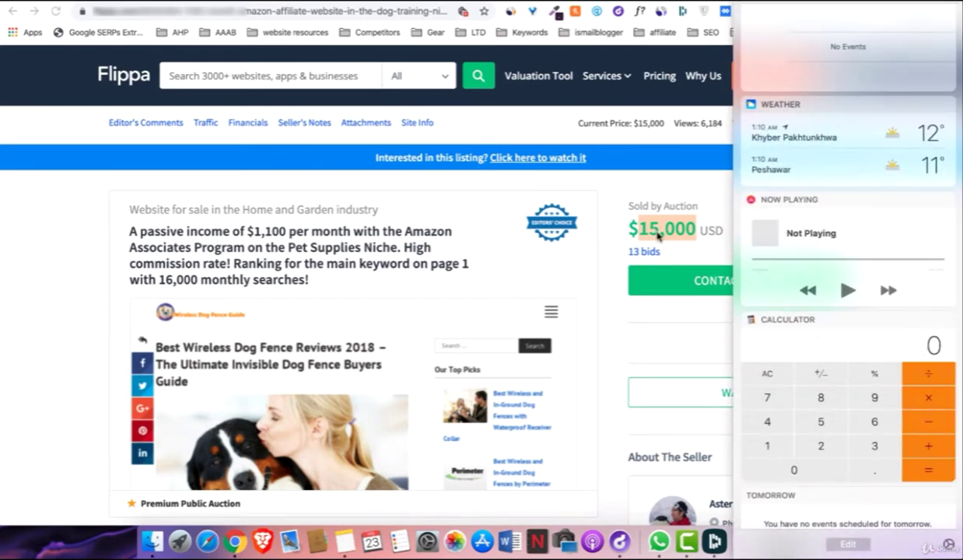
pyautogui.scroll(-1, 767, 404)
pyautogui.click(767, 414)
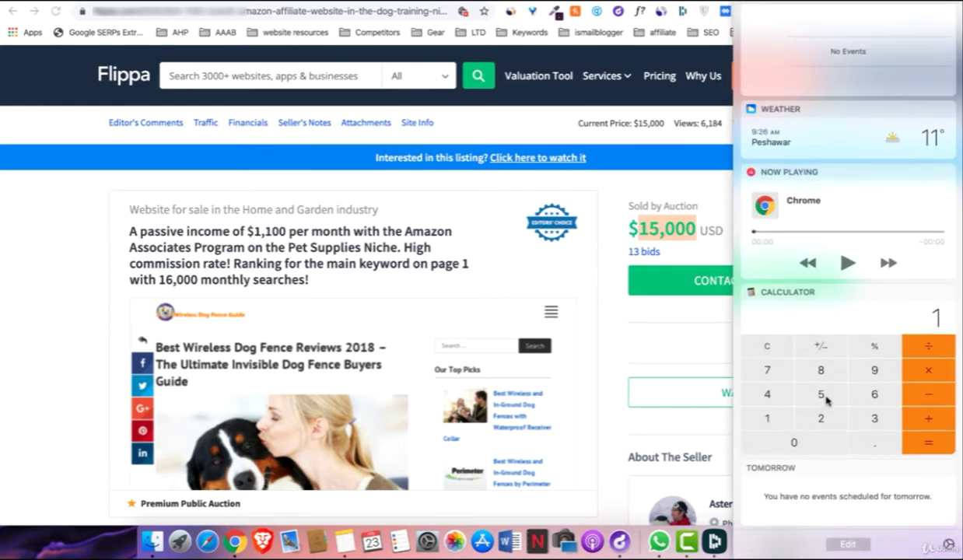
pyautogui.click(820, 393)
pyautogui.click(798, 443)
pyautogui.click(797, 443)
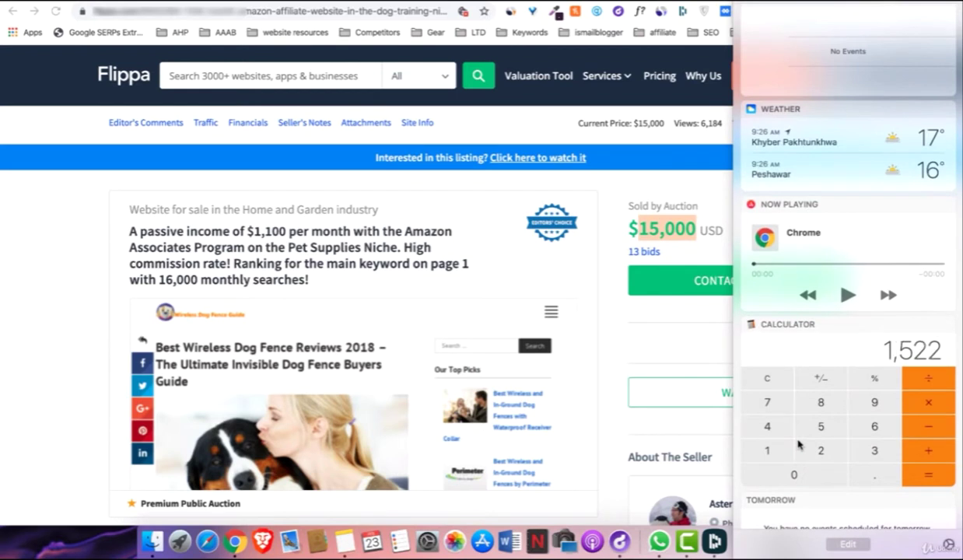
pyautogui.click(769, 383)
# - Multiply the listing's 15,000 sale price by 150 in the calculator and close the widget panel
pyautogui.click(769, 448)
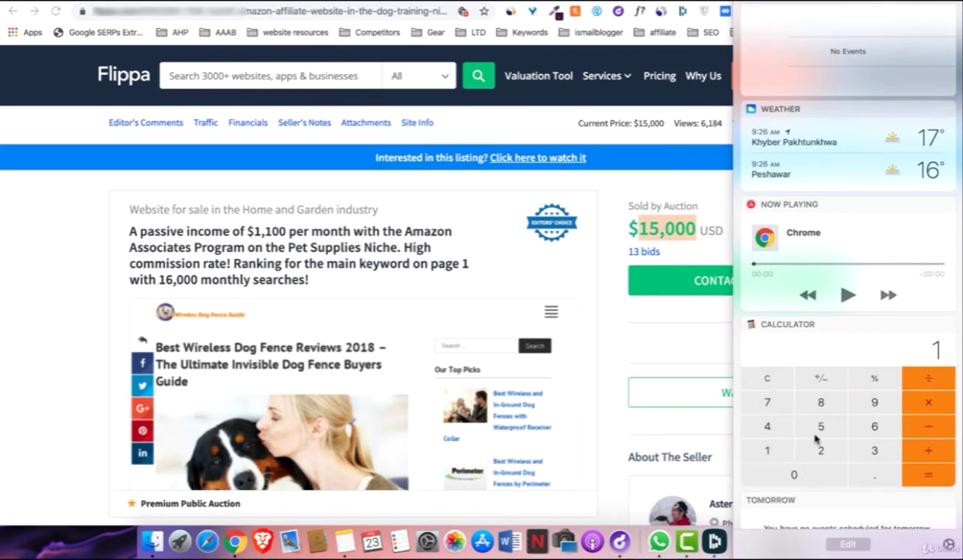
pyautogui.click(819, 428)
pyautogui.click(802, 476)
pyautogui.click(802, 476)
pyautogui.click(801, 476)
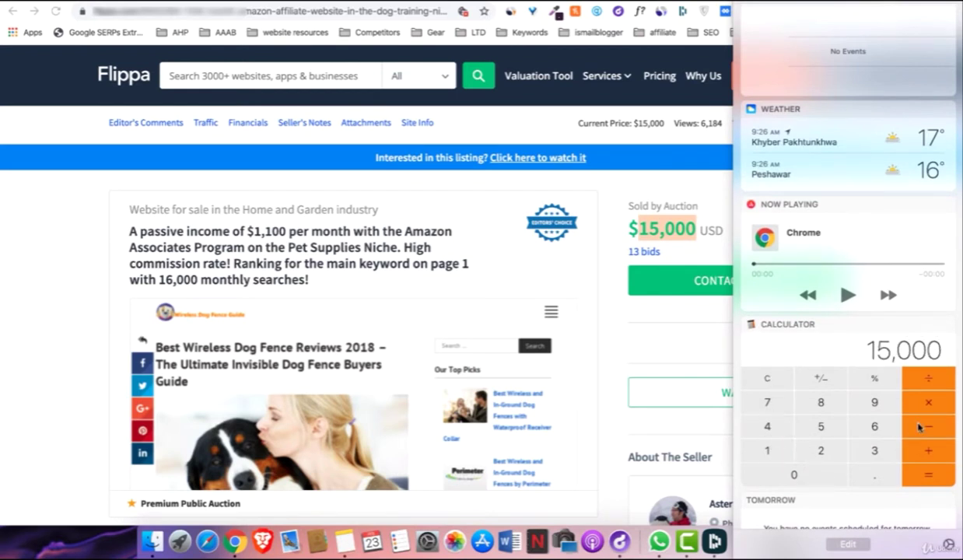
pyautogui.click(767, 451)
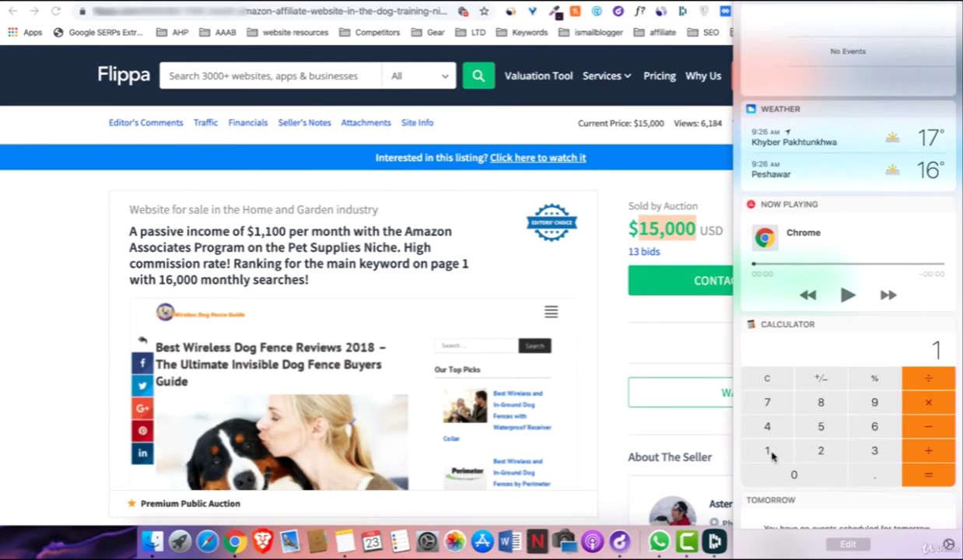
pyautogui.click(819, 428)
pyautogui.click(795, 474)
pyautogui.click(939, 475)
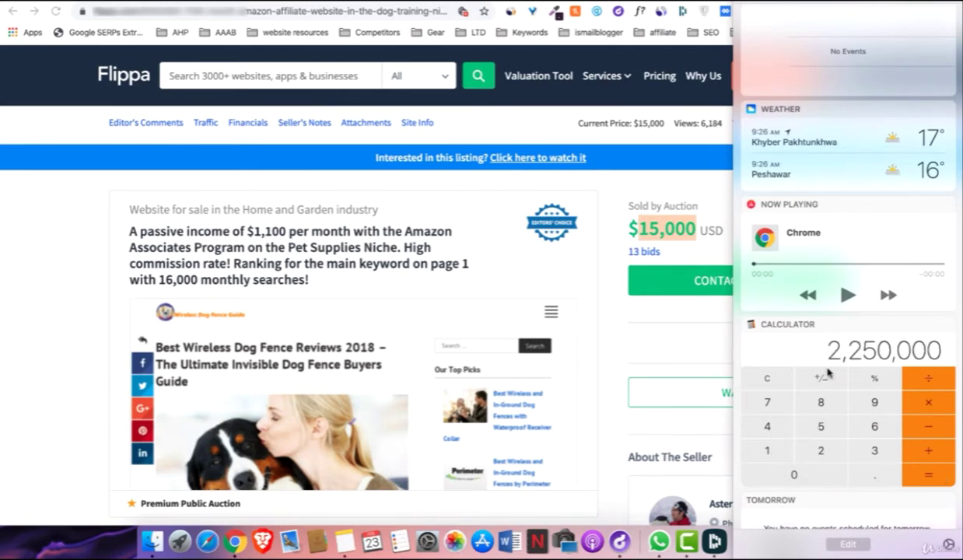
pyautogui.click(481, 262)
# - Examine the traffic and financials figures in the Flippa listing's overview
pyautogui.scroll(-4, 481, 263)
pyautogui.scroll(-10, 482, 262)
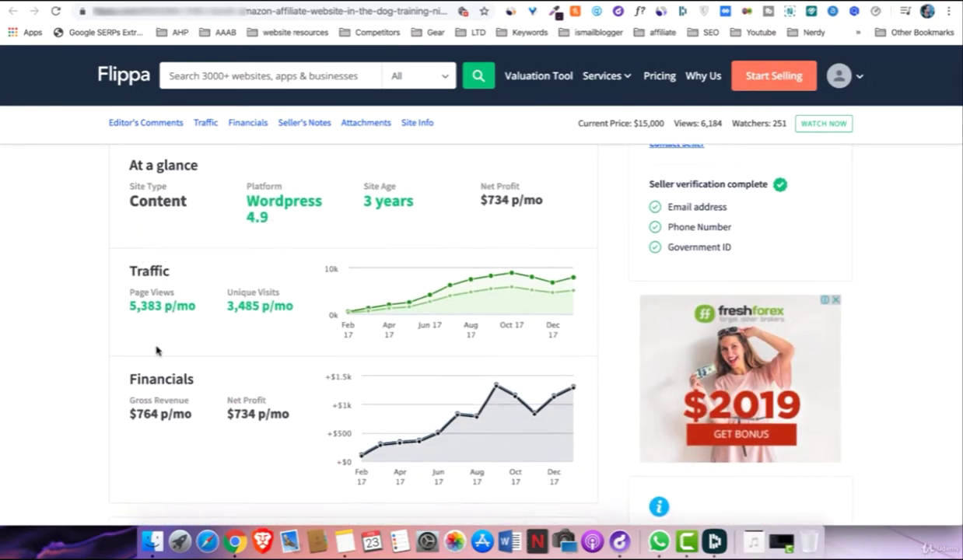
pyautogui.scroll(-2, 155, 349)
pyautogui.click(240, 346)
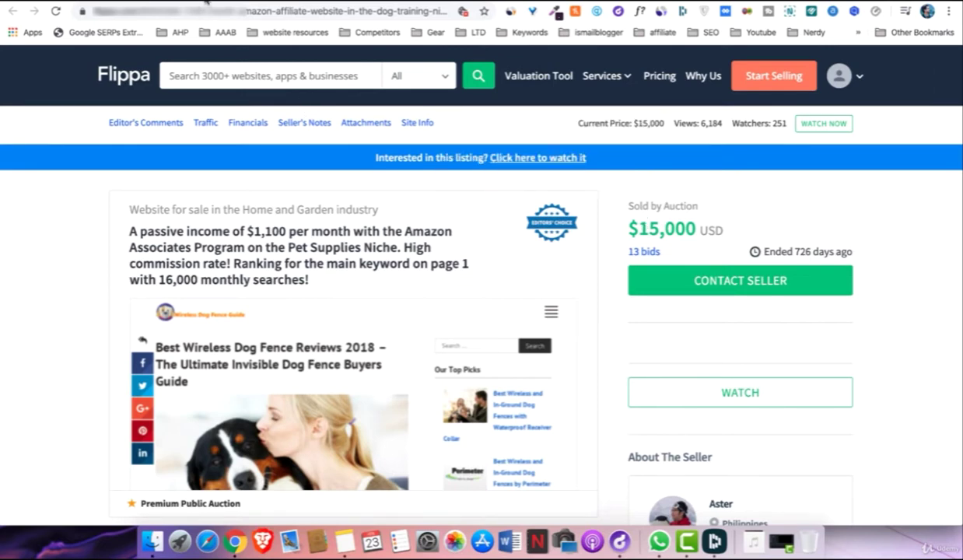
# - Return to the Ahrefs overview and recheck the analysed domain and its organic traffic
pyautogui.click(237, 3)
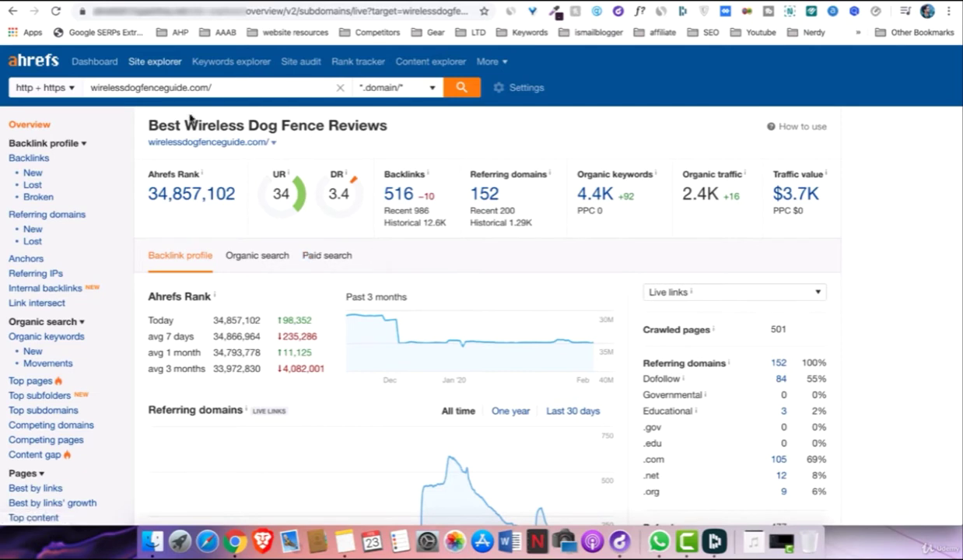
pyautogui.doubleClick(166, 87)
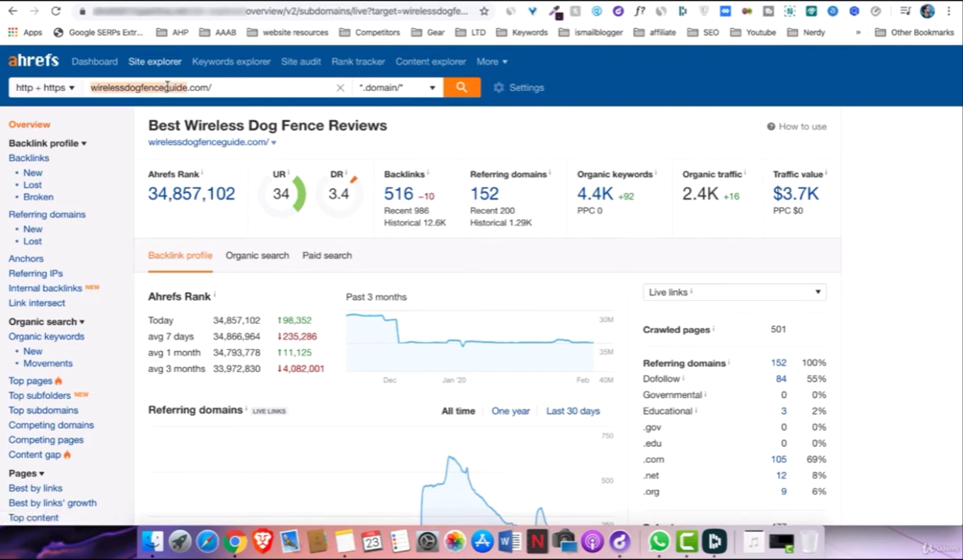
pyautogui.tripleClick(167, 87)
pyautogui.doubleClick(166, 87)
pyautogui.doubleClick(698, 193)
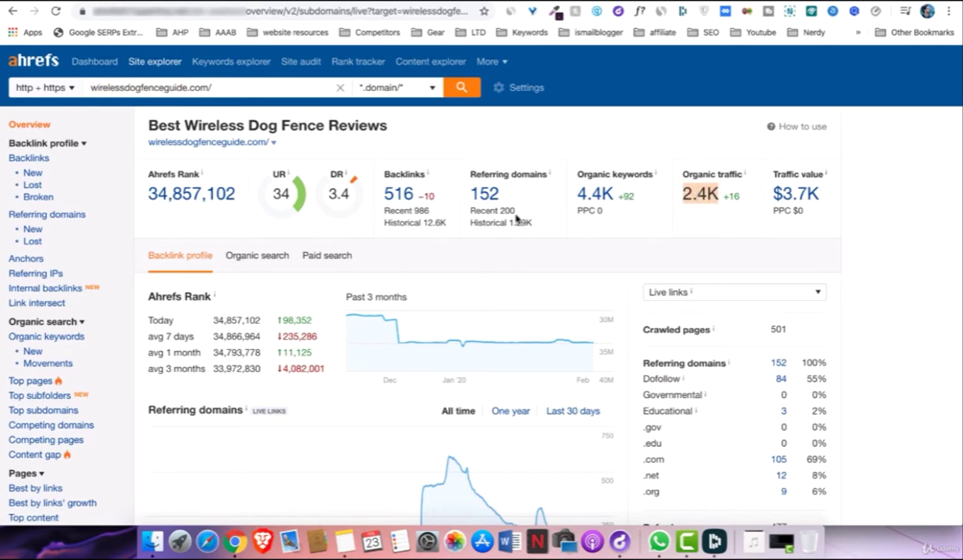
# - Open the Competing Domains report for wirelessdogfenceguide.com and examine its keywords-unique-to-target and common-keywords columns
pyautogui.scroll(-2, 107, 360)
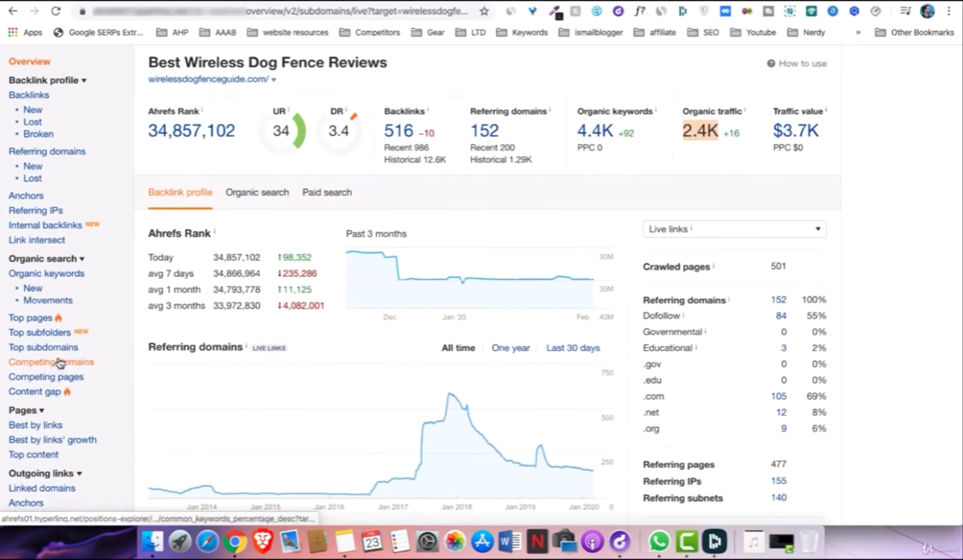
pyautogui.click(65, 362)
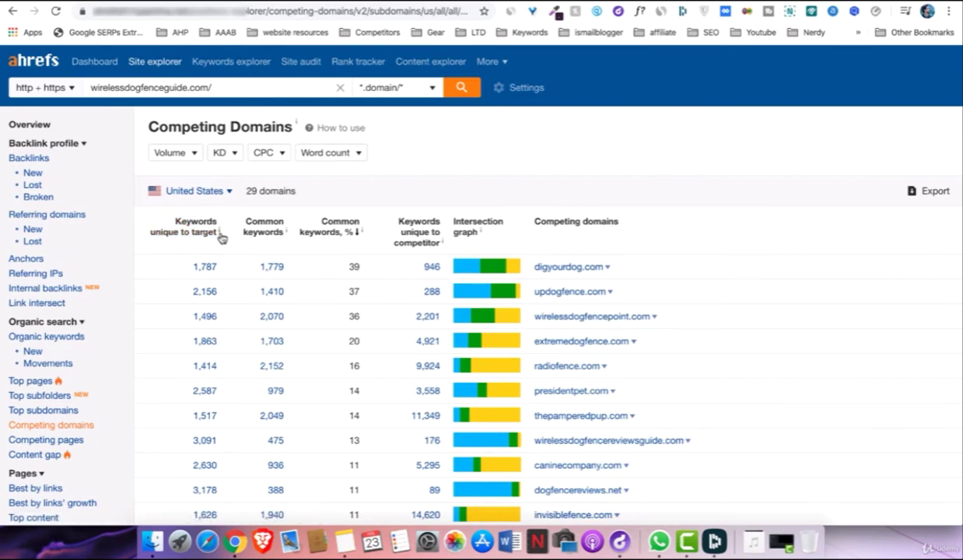
pyautogui.moveTo(220, 234)
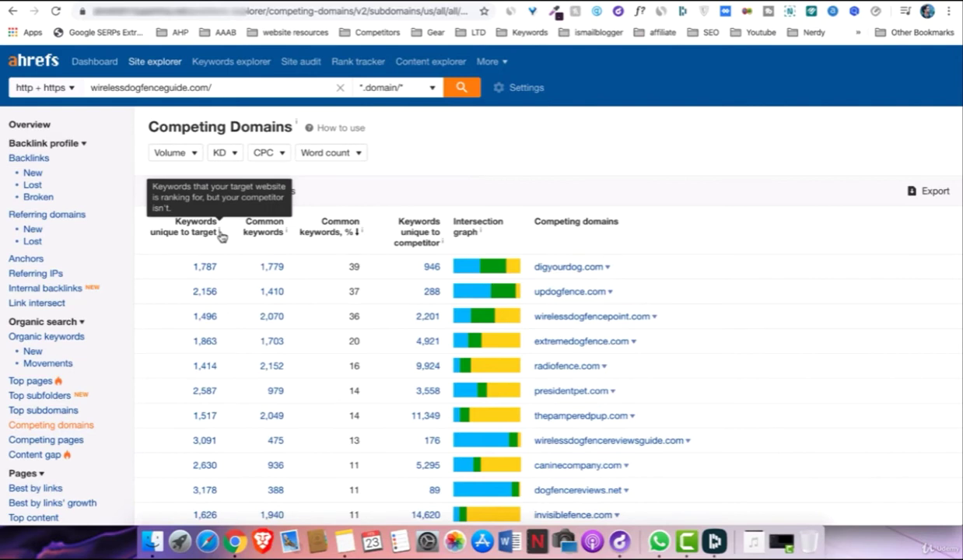
pyautogui.tripleClick(177, 87)
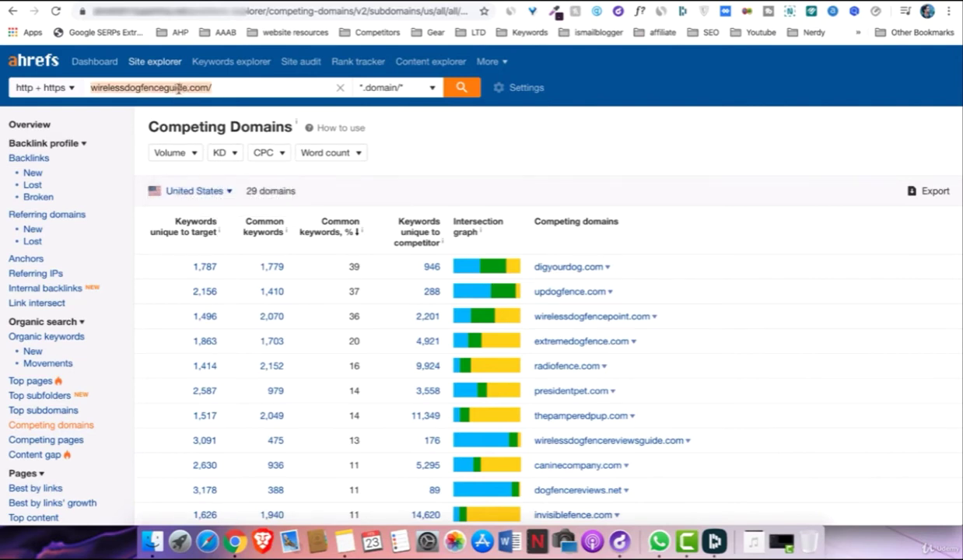
pyautogui.moveTo(187, 265); pyautogui.dragTo(215, 265)
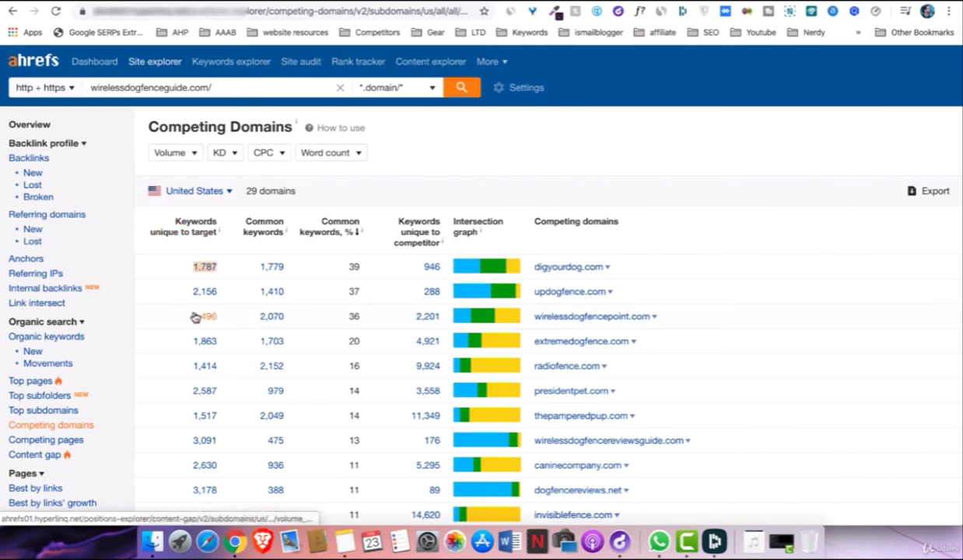
pyautogui.tripleClick(129, 88)
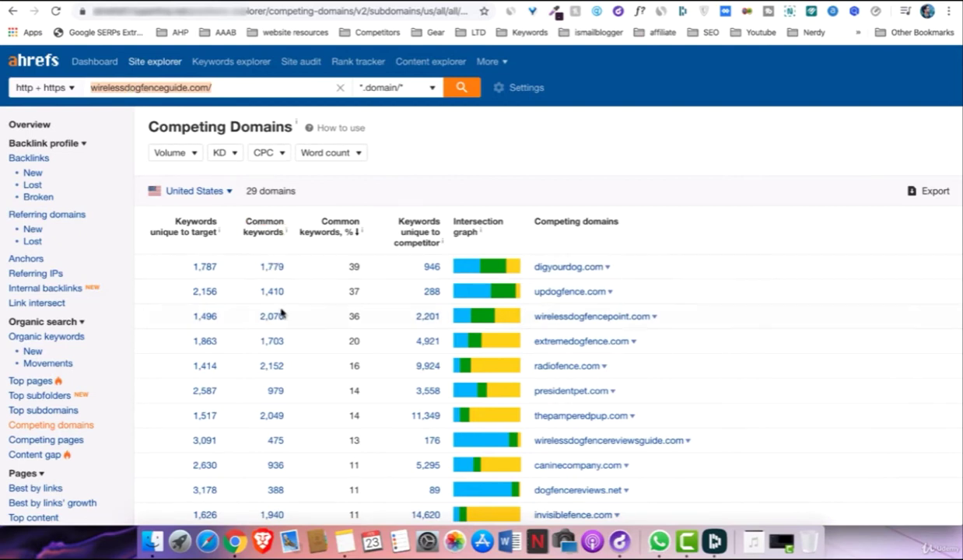
pyautogui.moveTo(287, 233)
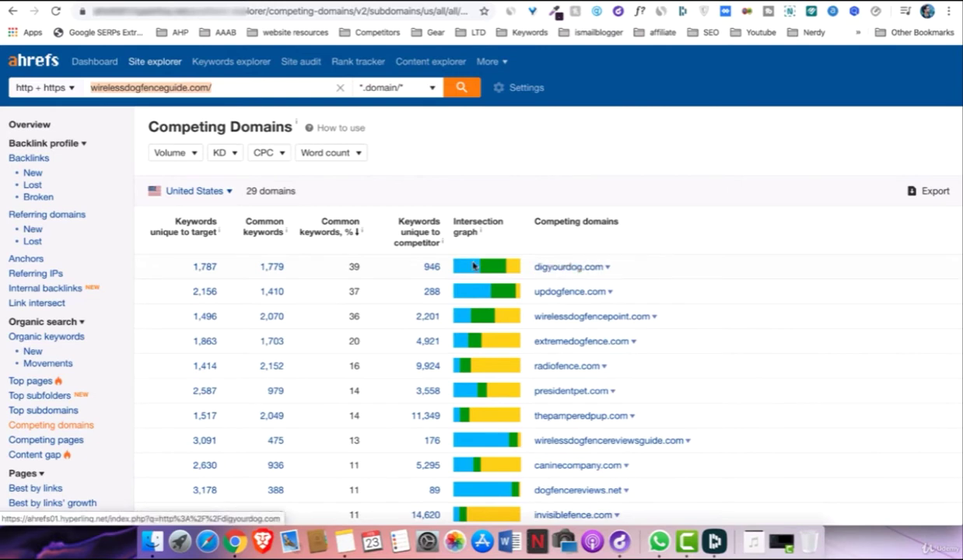
pyautogui.click(144, 89)
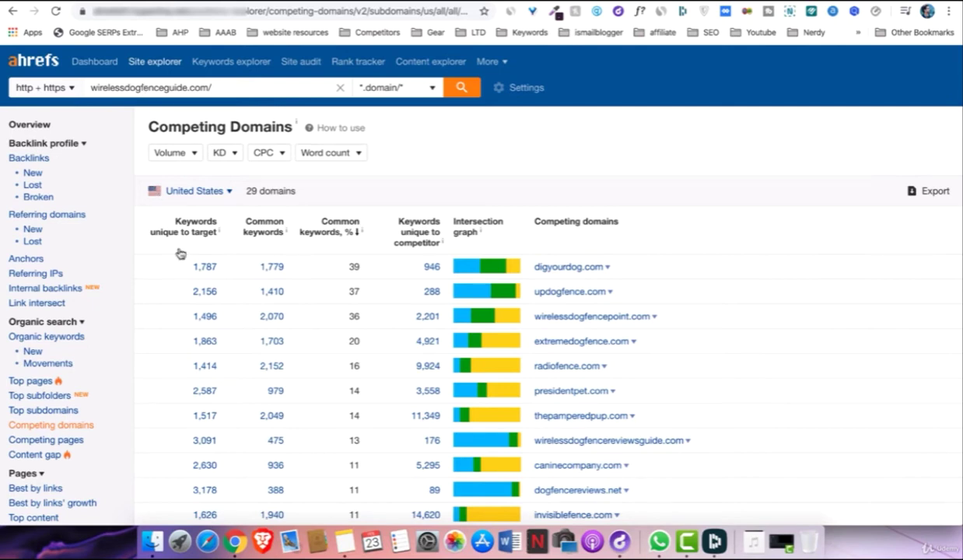
# - Examine digyourdog.com's common-keywords percentage and keywords-unique-to-competitor figures against wirelessdogfenceguide.com in the Competing Domains report
pyautogui.tripleClick(182, 84)
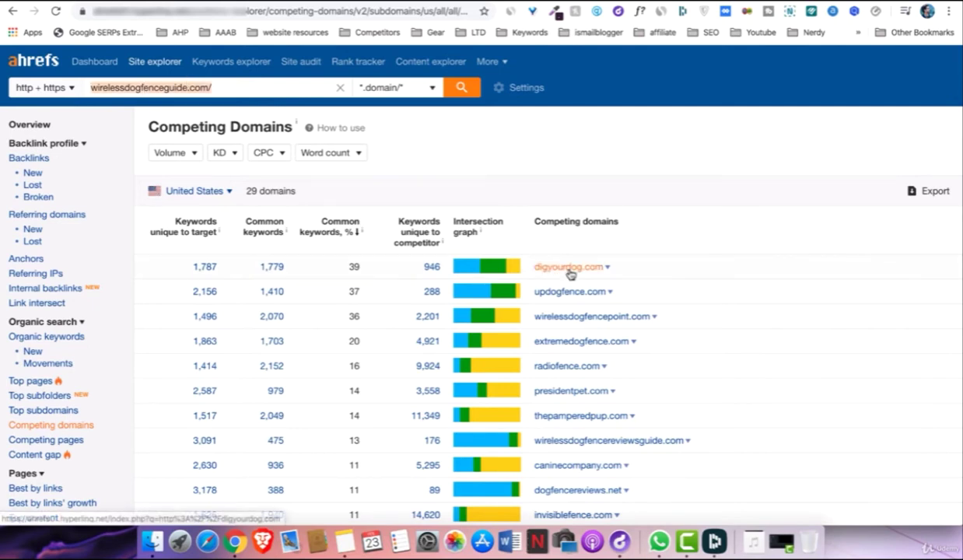
pyautogui.click(627, 162)
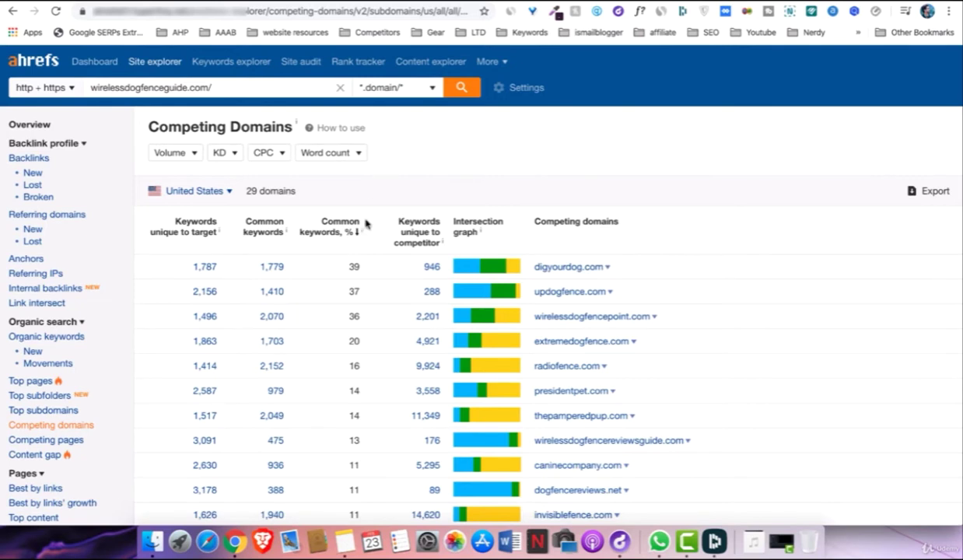
pyautogui.moveTo(361, 232)
pyautogui.moveTo(405, 265); pyautogui.dragTo(509, 267)
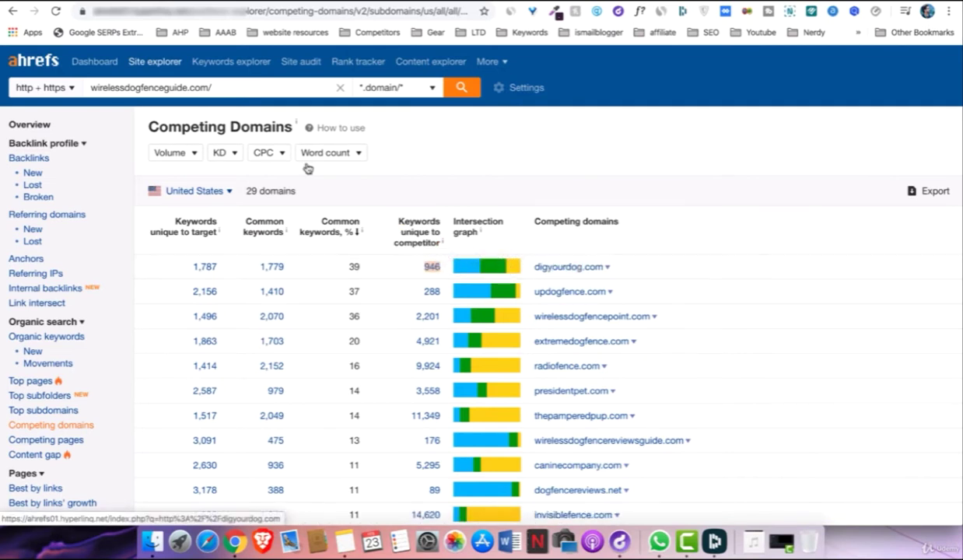
pyautogui.click(176, 88)
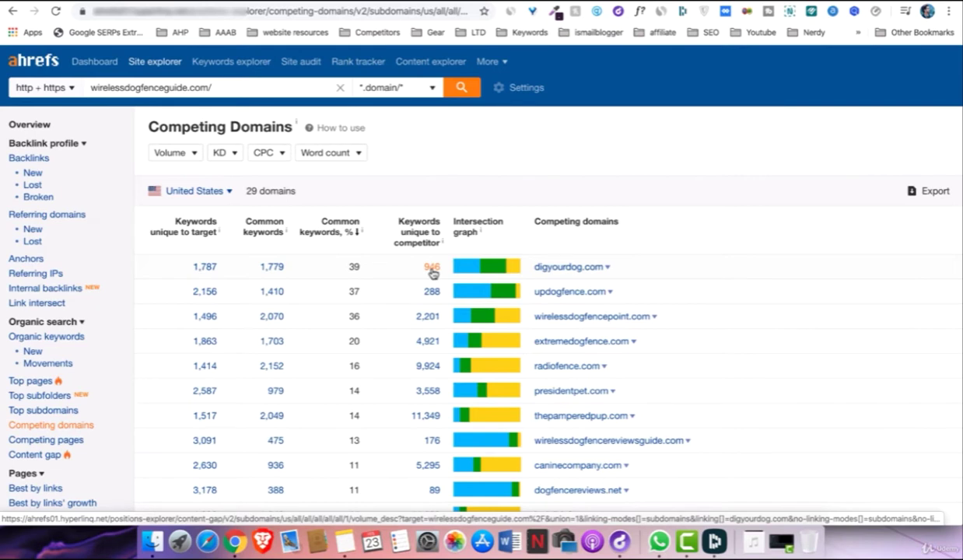
pyautogui.doubleClick(165, 87)
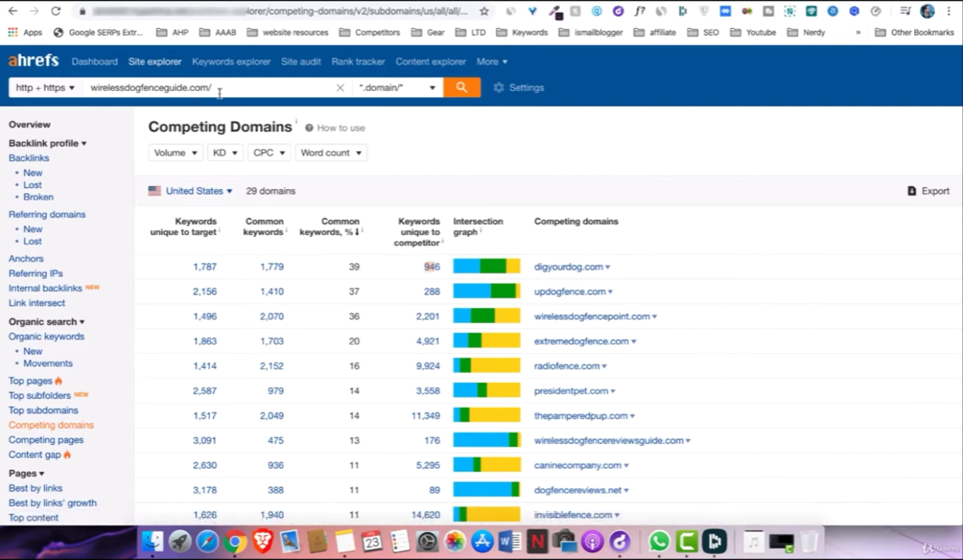
# - Open the digyourdog.com website and examine its homepage recommendations and the site's review, price, comparison and accessory categories
pyautogui.scroll(-3, 494, 193)
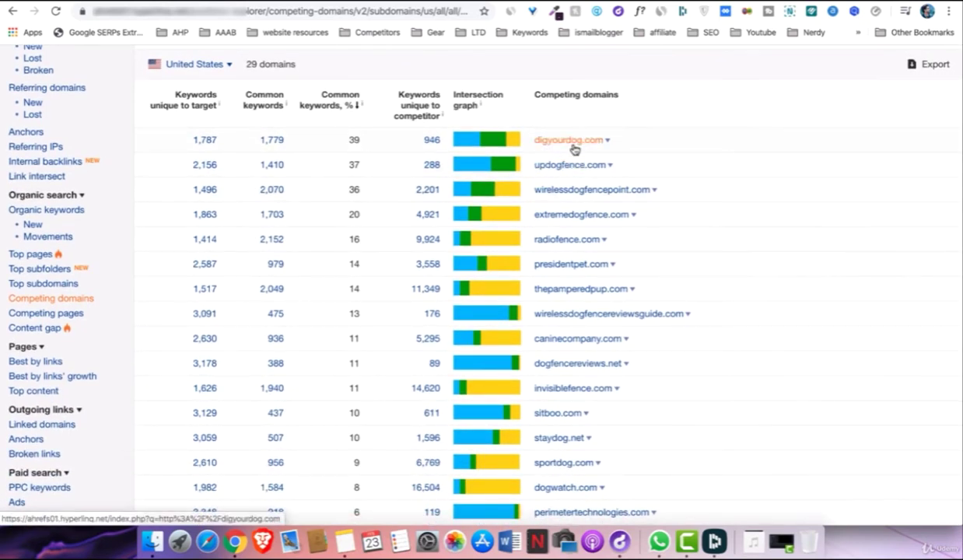
pyautogui.moveTo(517, 141); pyautogui.dragTo(590, 136)
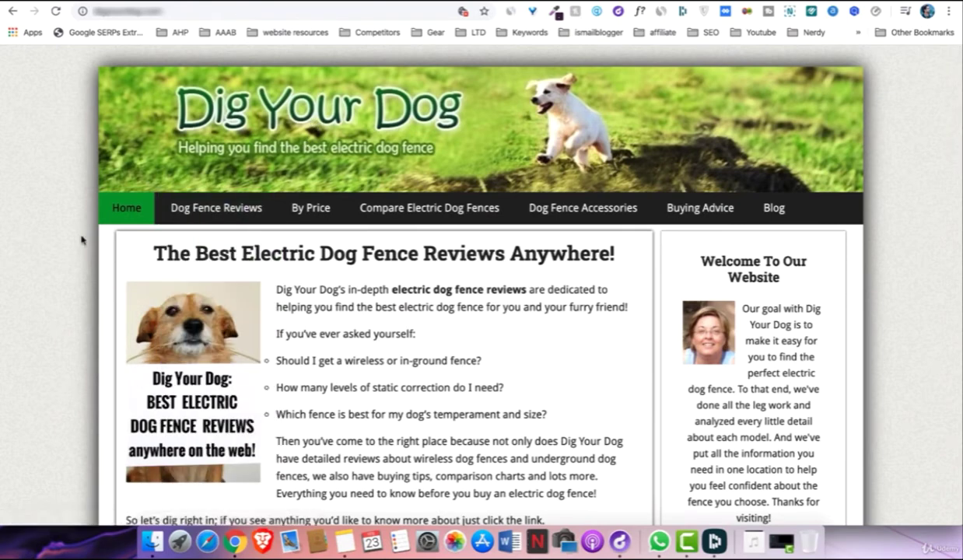
pyautogui.scroll(-5, 81, 239)
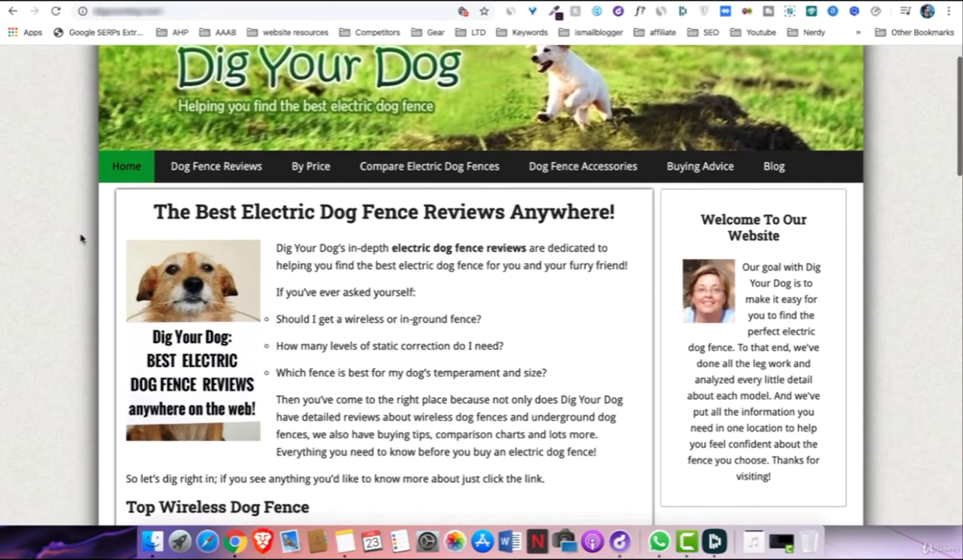
pyautogui.scroll(-2, 81, 239)
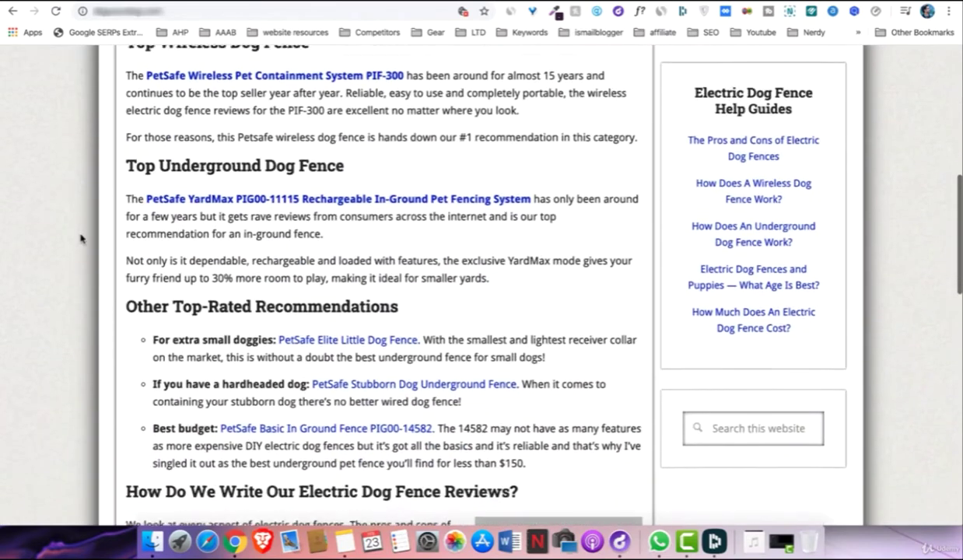
pyautogui.scroll(10, 80, 239)
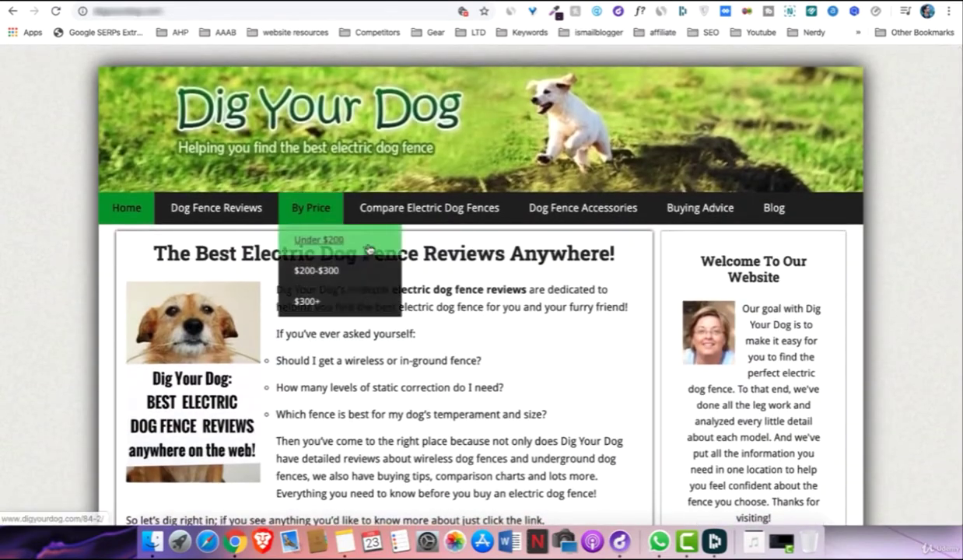
pyautogui.moveTo(327, 218)
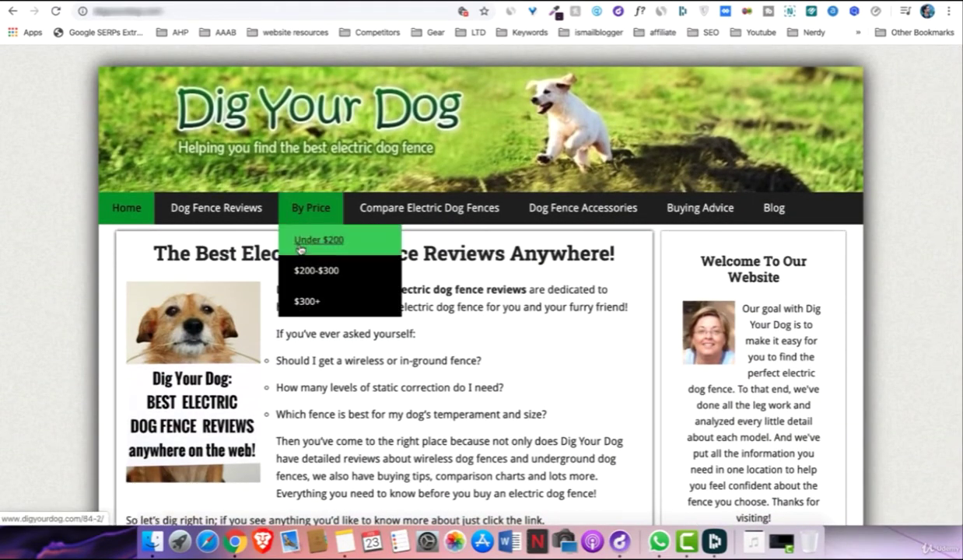
pyautogui.moveTo(234, 225)
pyautogui.moveTo(451, 223)
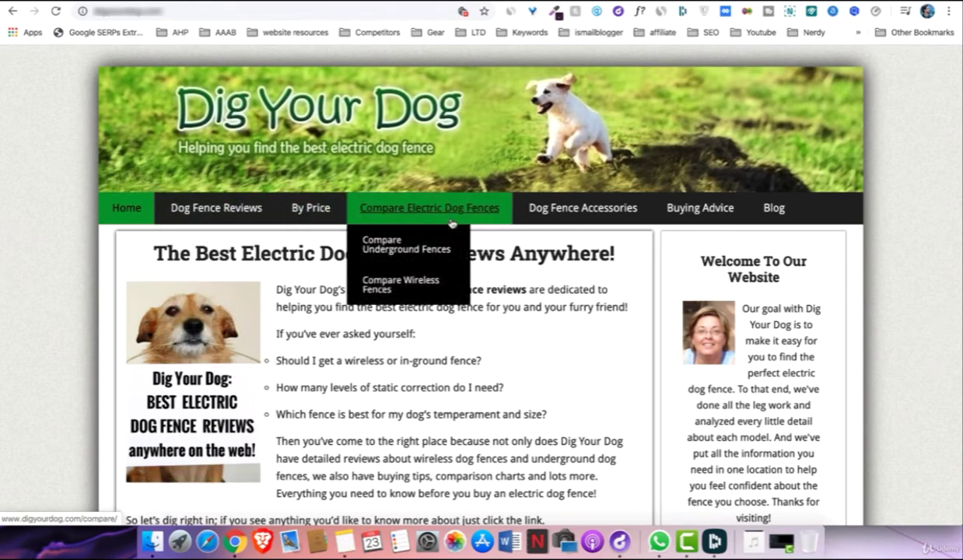
pyautogui.moveTo(599, 222)
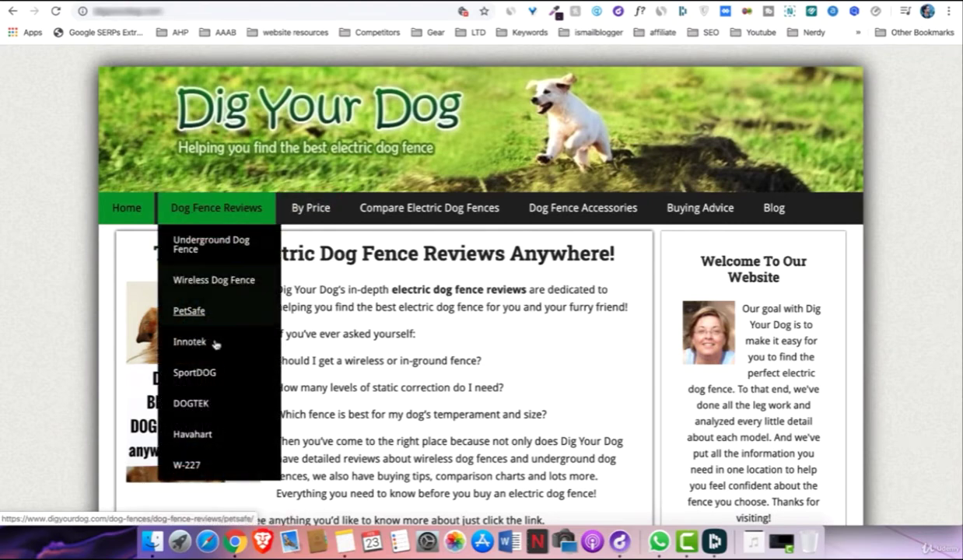
# - Read through the Dig Your Dog homepage content from the top recommendations down to the footer disclosure
pyautogui.scroll(-5, 440, 413)
pyautogui.scroll(-3, 441, 412)
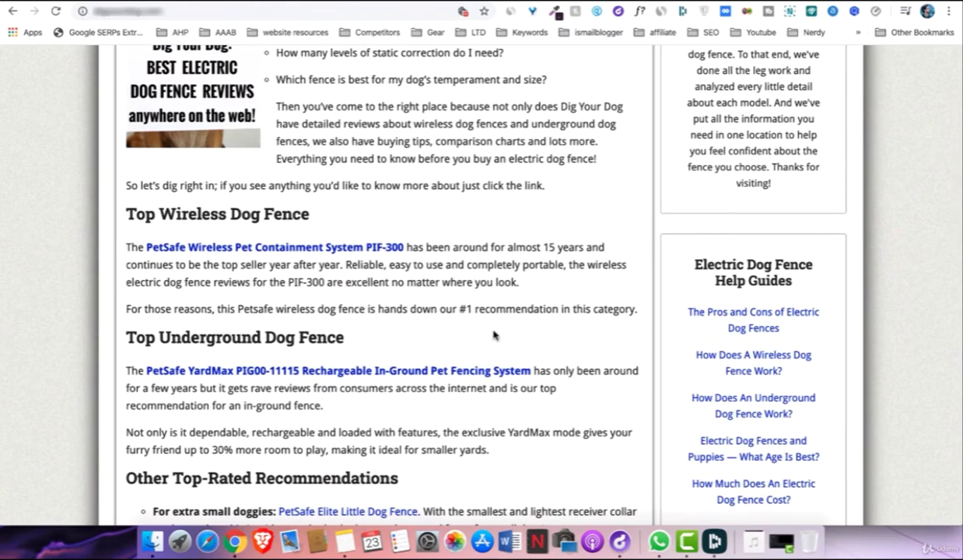
pyautogui.scroll(-3, 494, 335)
pyautogui.scroll(-2, 494, 336)
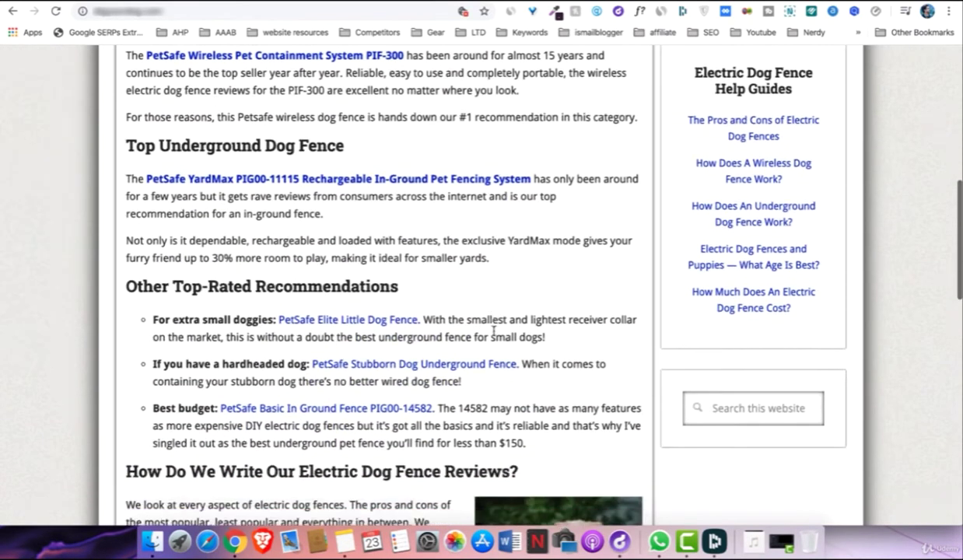
pyautogui.scroll(-15, 494, 332)
pyautogui.scroll(-1, 494, 332)
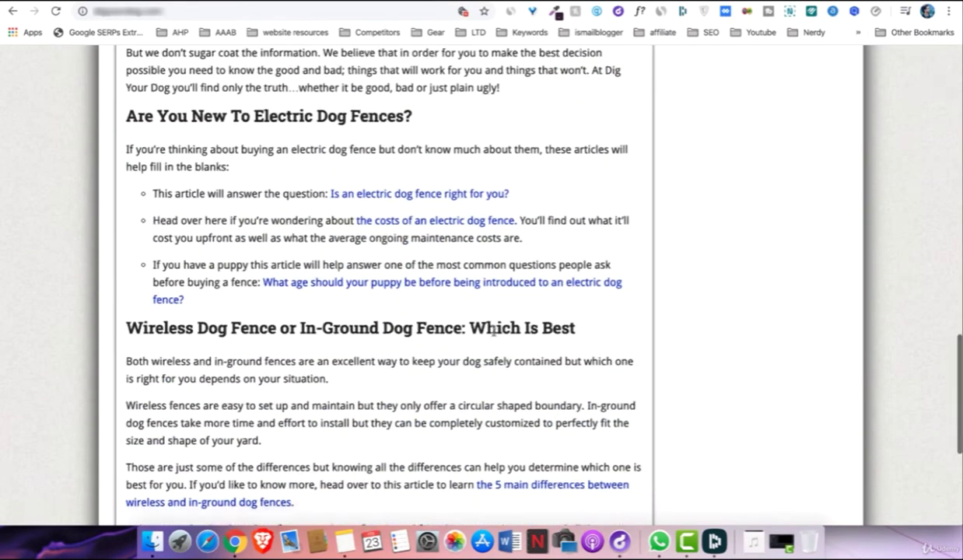
pyautogui.scroll(-7, 494, 332)
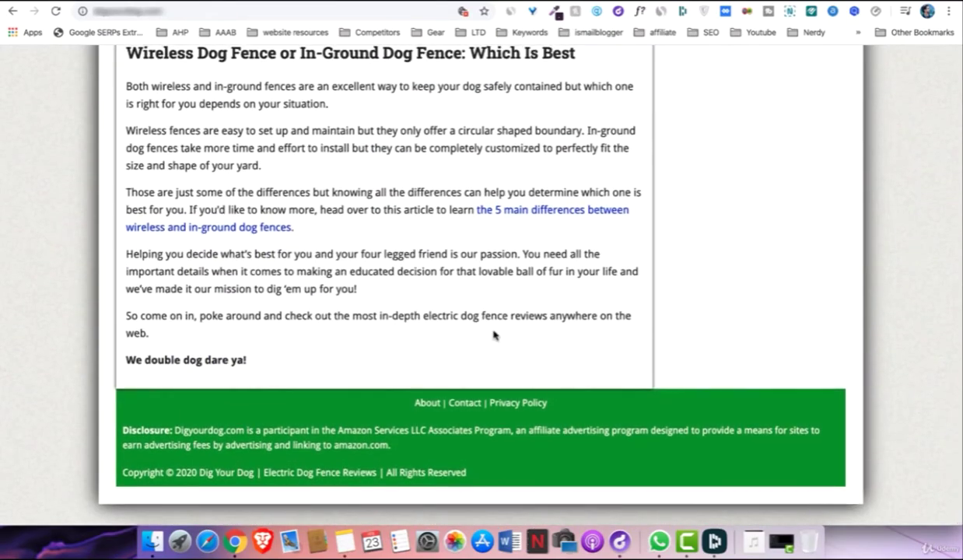
# - Open the Wireless Dog Fence reviews category on Dig Your Dog and examine its first product review
pyautogui.scroll(20, 493, 334)
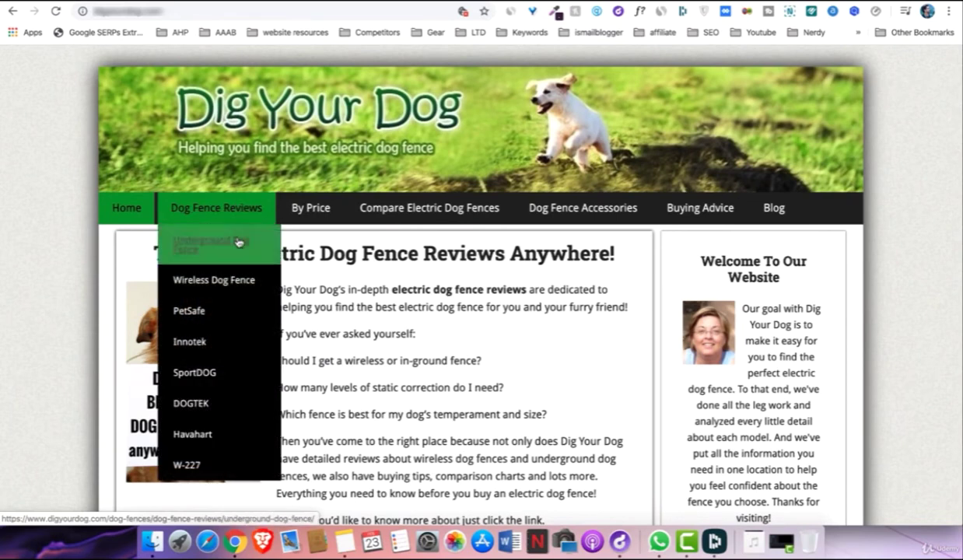
pyautogui.click(237, 280)
pyautogui.scroll(-3, 473, 260)
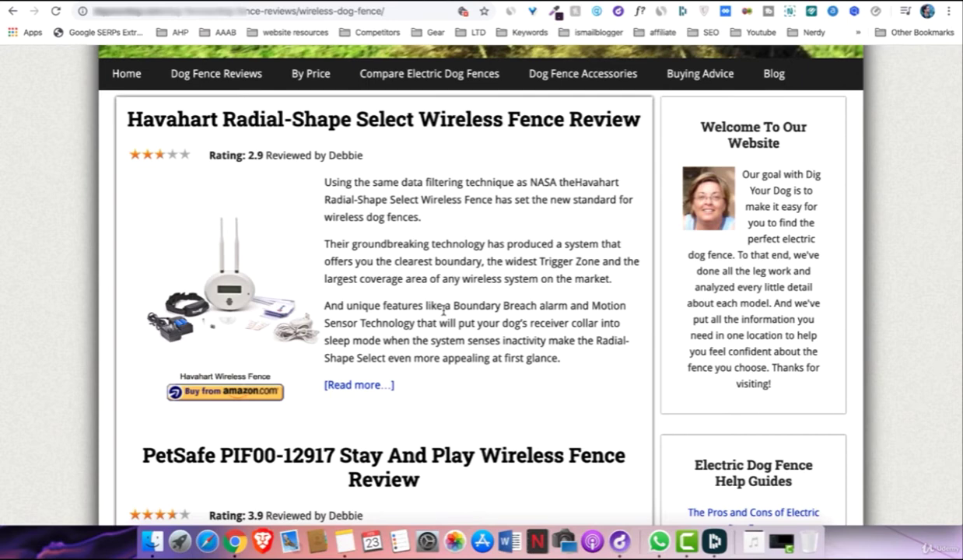
# - Return to the Ahrefs Competing Domains report and check the link statistics of digyourdog.com
pyautogui.click(295, 23)
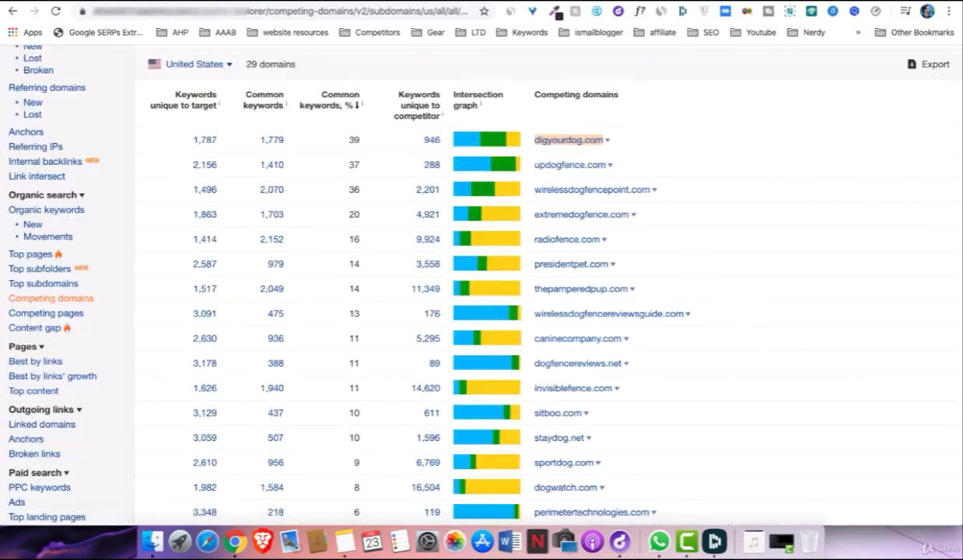
pyautogui.click(606, 141)
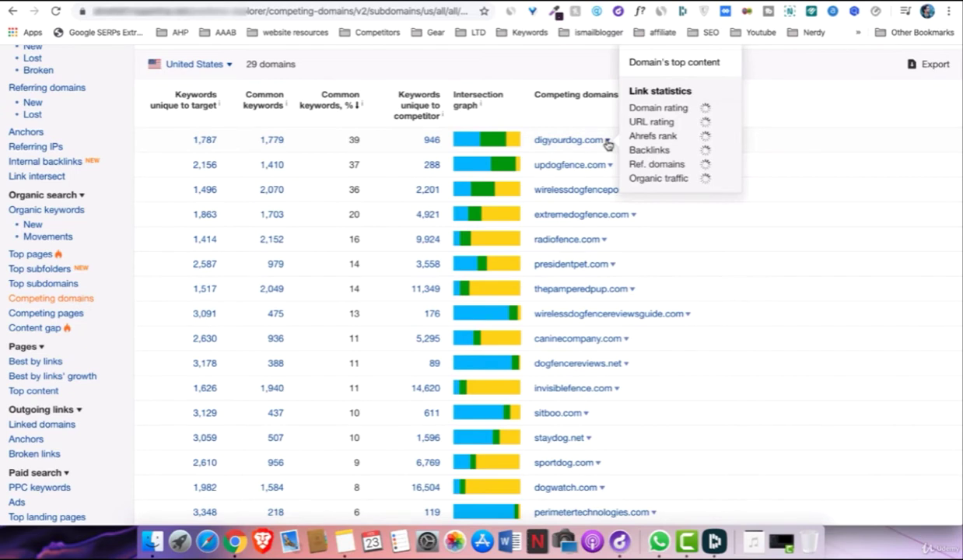
pyautogui.moveTo(701, 107); pyautogui.dragTo(707, 127)
pyautogui.click(676, 99)
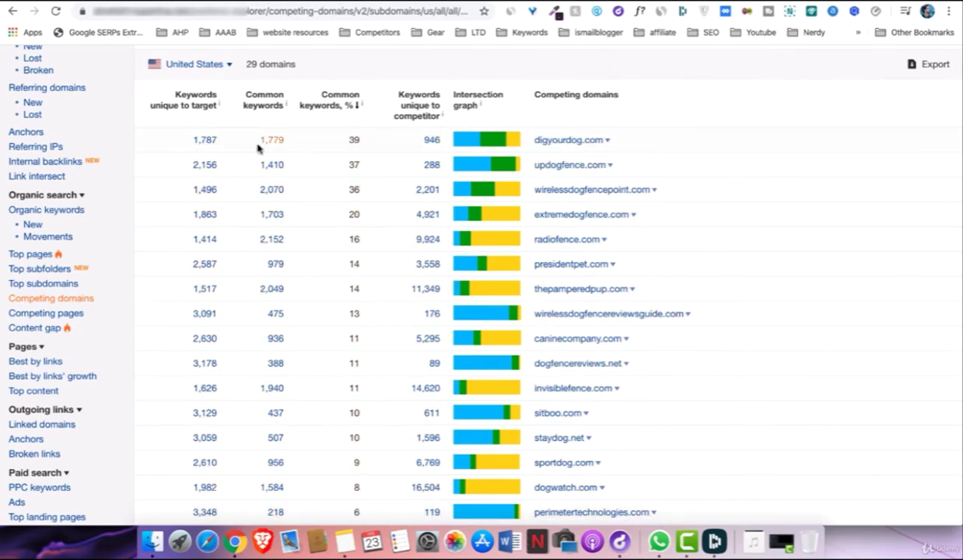
pyautogui.scroll(3, 186, 140)
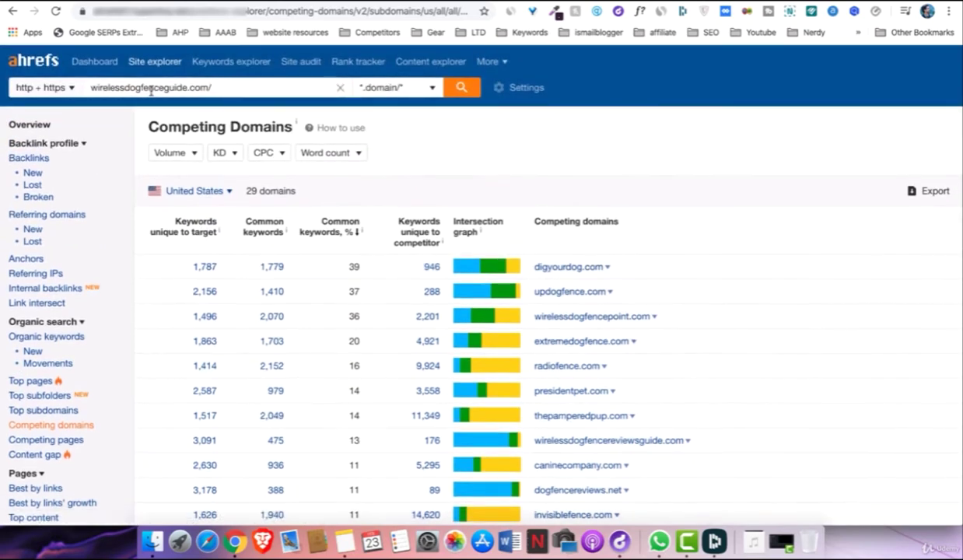
pyautogui.moveTo(89, 87); pyautogui.dragTo(205, 87)
pyautogui.click(608, 267)
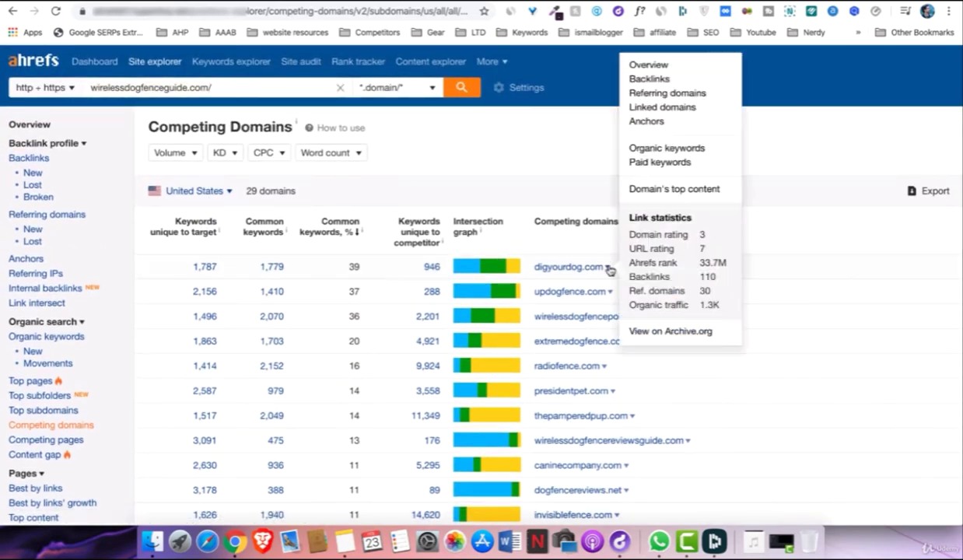
pyautogui.click(577, 175)
# - Copy the competing domain updogfence.com from the report and load that website in place of the Dig Your Dog page
pyautogui.moveTo(530, 293); pyautogui.dragTo(597, 291)
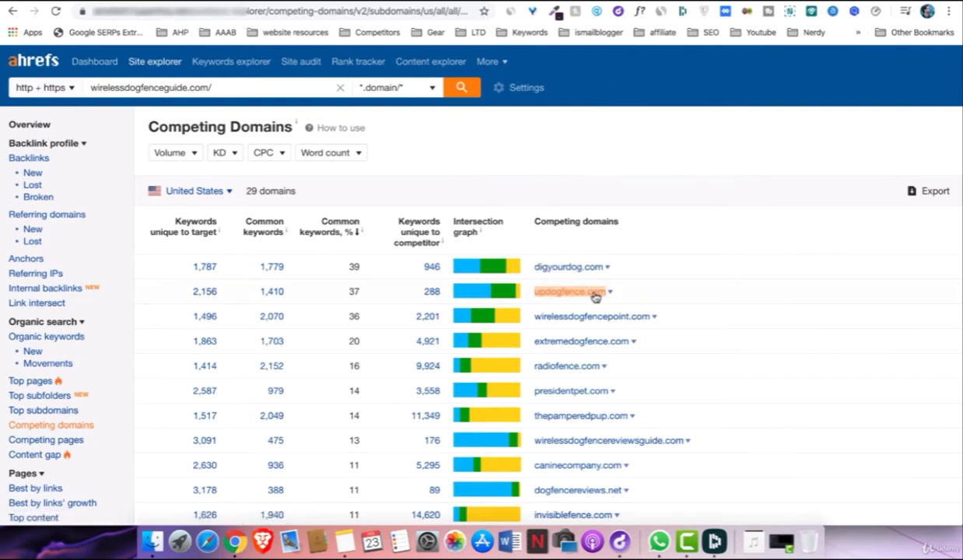
pyautogui.rightClick(595, 294)
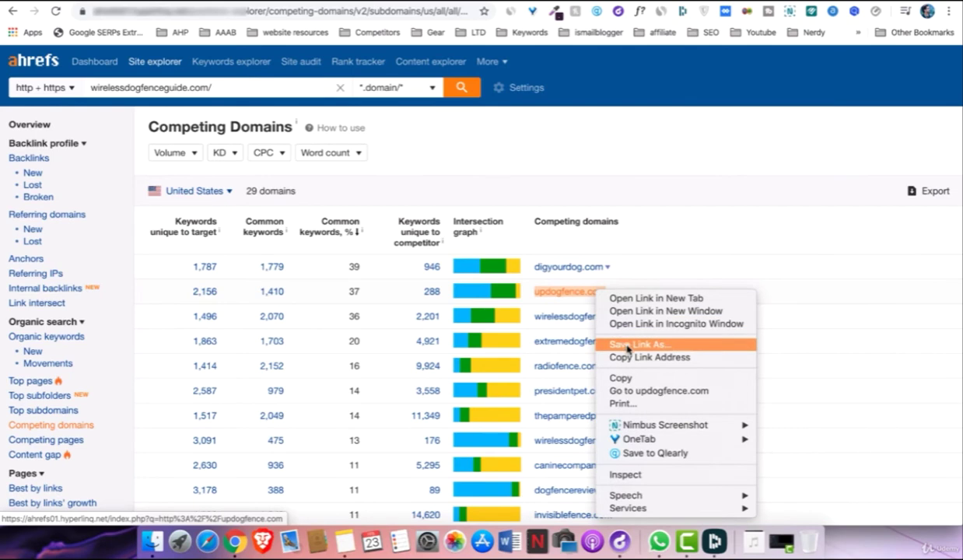
pyautogui.click(628, 378)
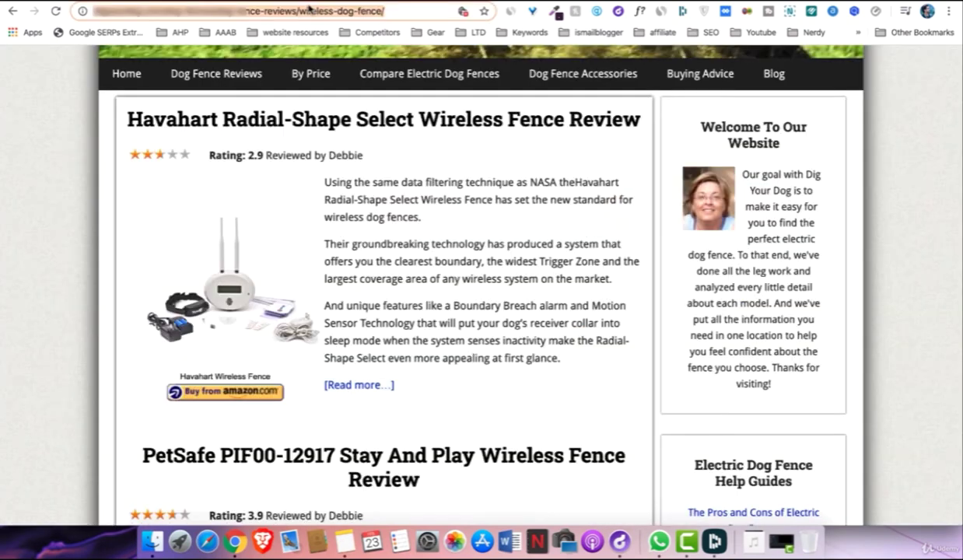
pyautogui.click(309, 9)
pyautogui.press('super+v')
pyautogui.press('Return')
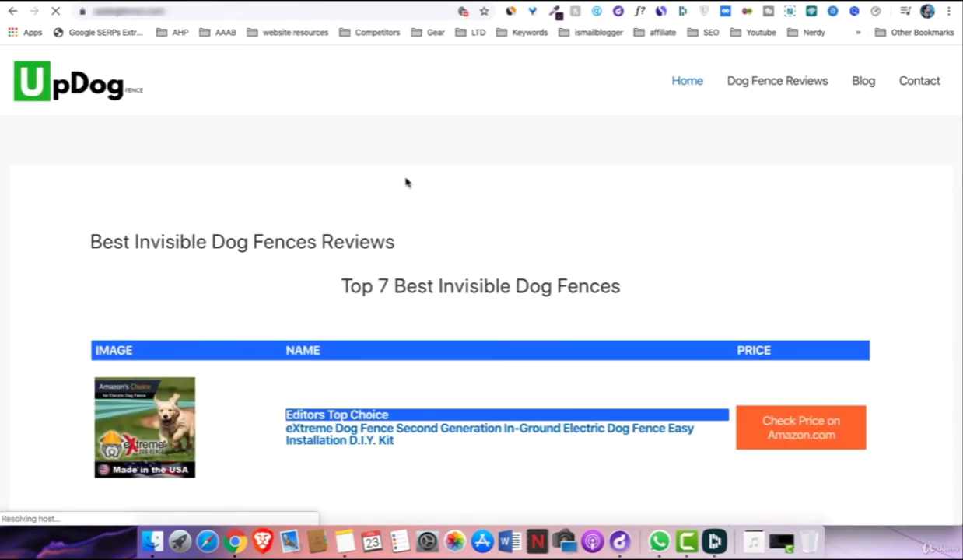
# - Examine the UpDog Fence homepage, including its Top 7 Best Invisible Dog Fences table, related Amazon products and individual product reviews
pyautogui.scroll(-4, 294, 161)
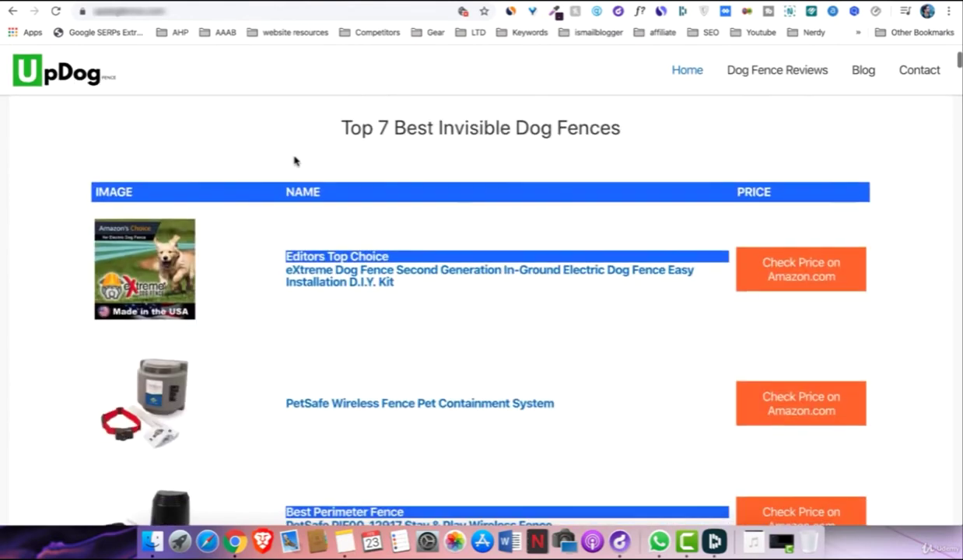
pyautogui.scroll(4, 294, 161)
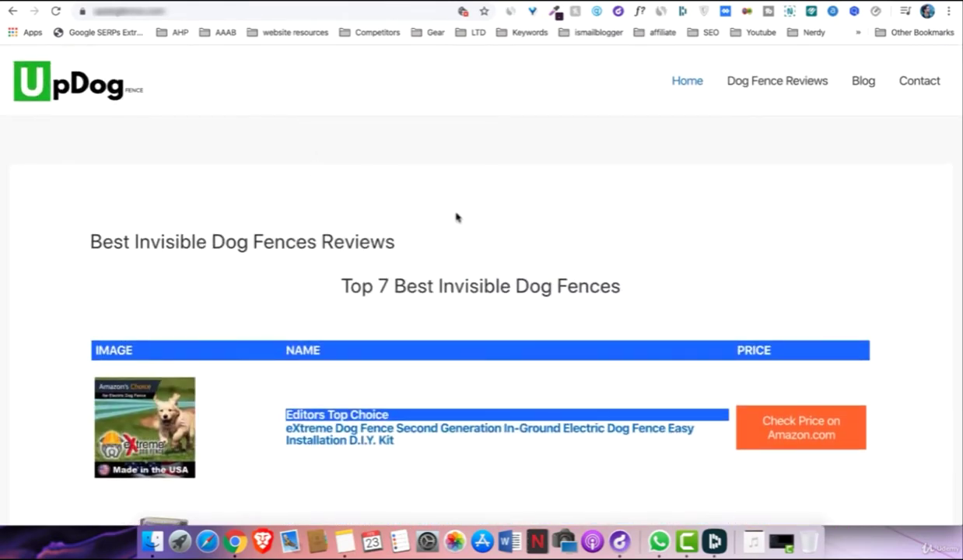
pyautogui.scroll(-5, 455, 215)
pyautogui.scroll(-5, 455, 216)
pyautogui.scroll(10, 456, 217)
pyautogui.scroll(-4, 630, 375)
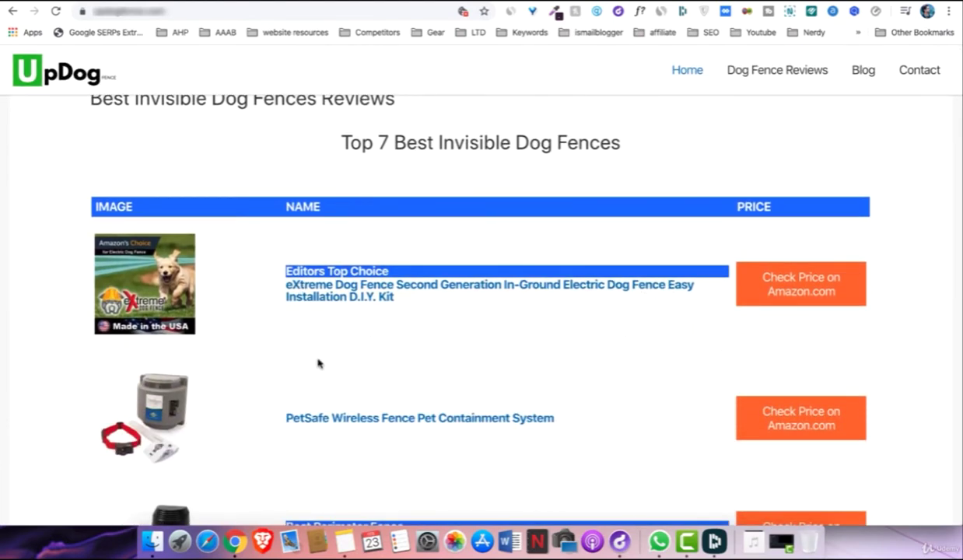
pyautogui.scroll(-10, 513, 366)
pyautogui.scroll(-2, 514, 367)
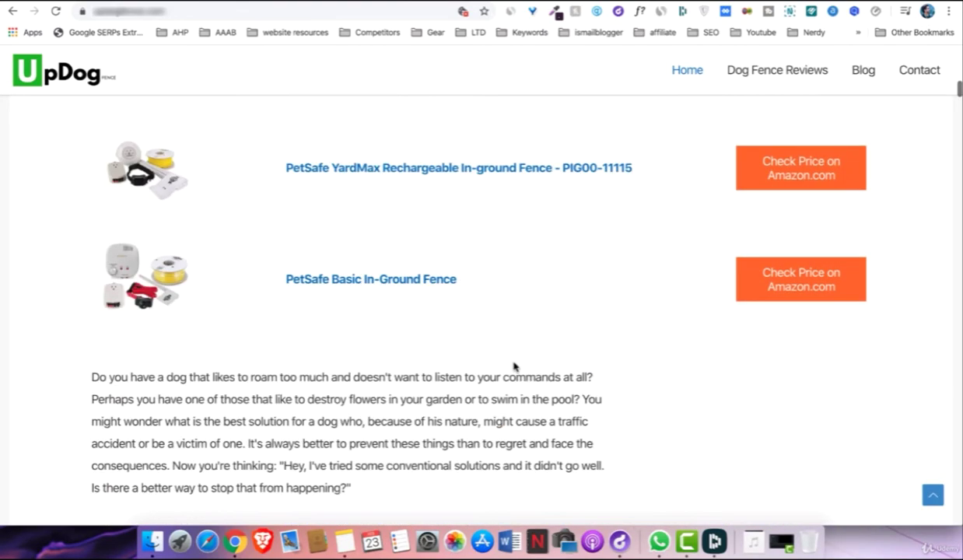
pyautogui.scroll(-20, 260, 380)
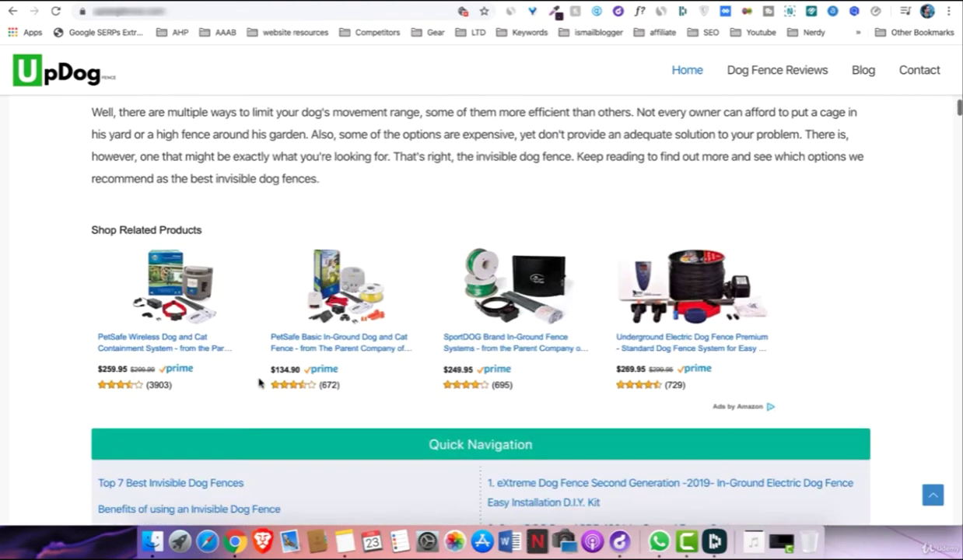
pyautogui.scroll(-15, 259, 380)
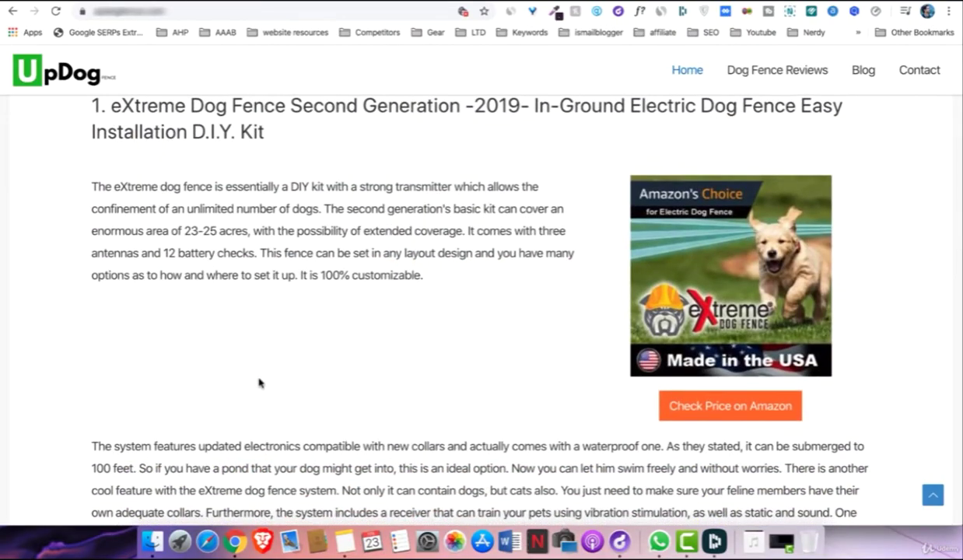
pyautogui.scroll(18, 260, 382)
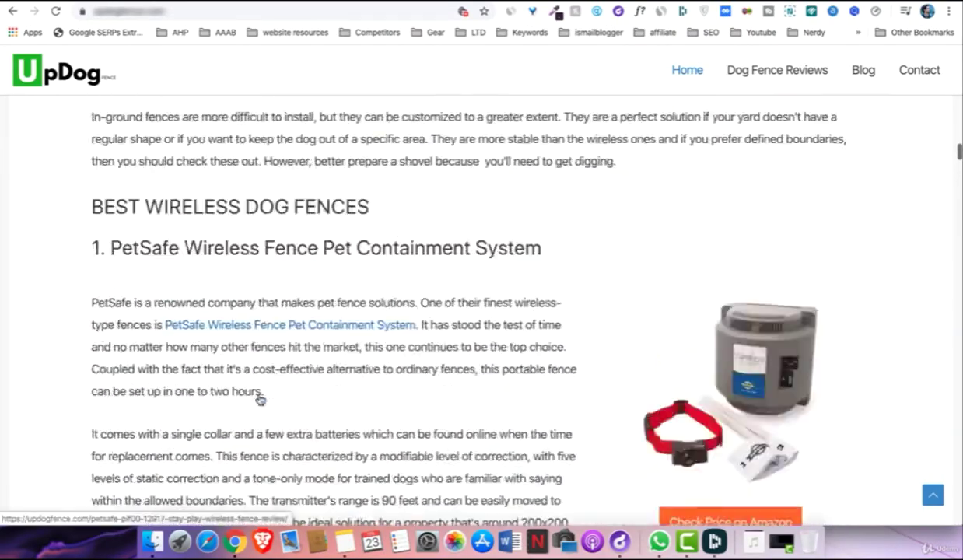
# - Return to the Ahrefs Competing Domains report and check the link statistics of updogfence.com
pyautogui.scroll(20, 260, 399)
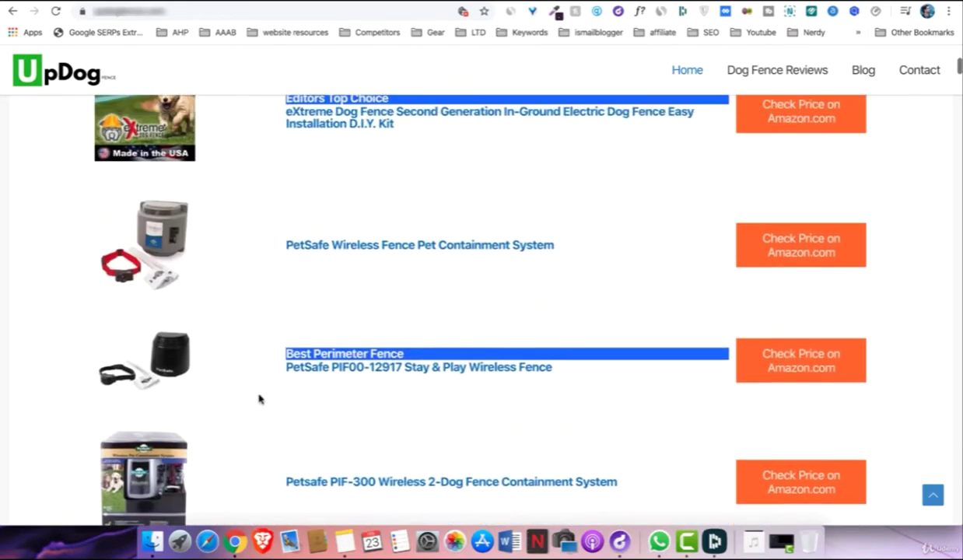
pyautogui.scroll(1, 259, 399)
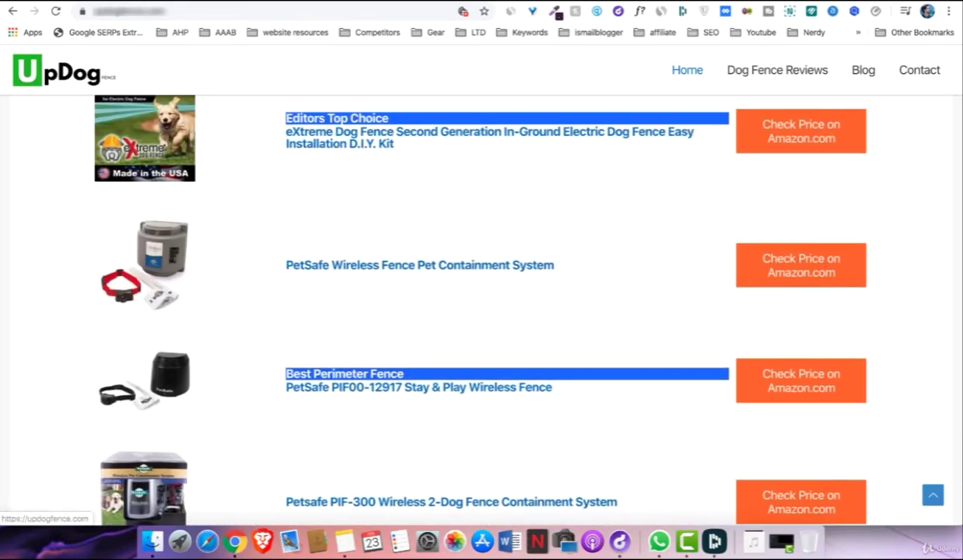
pyautogui.hotkey('ctrl', 'Tab')
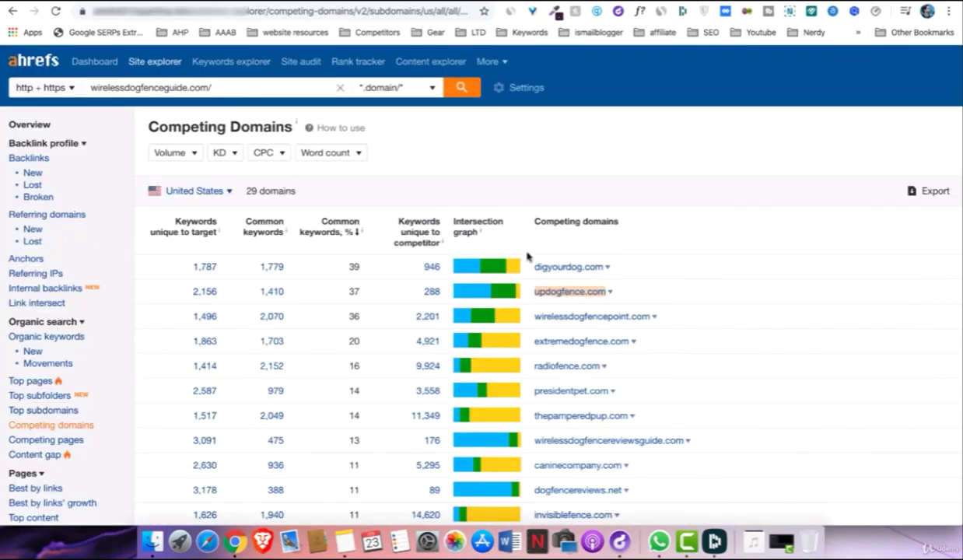
pyautogui.click(611, 293)
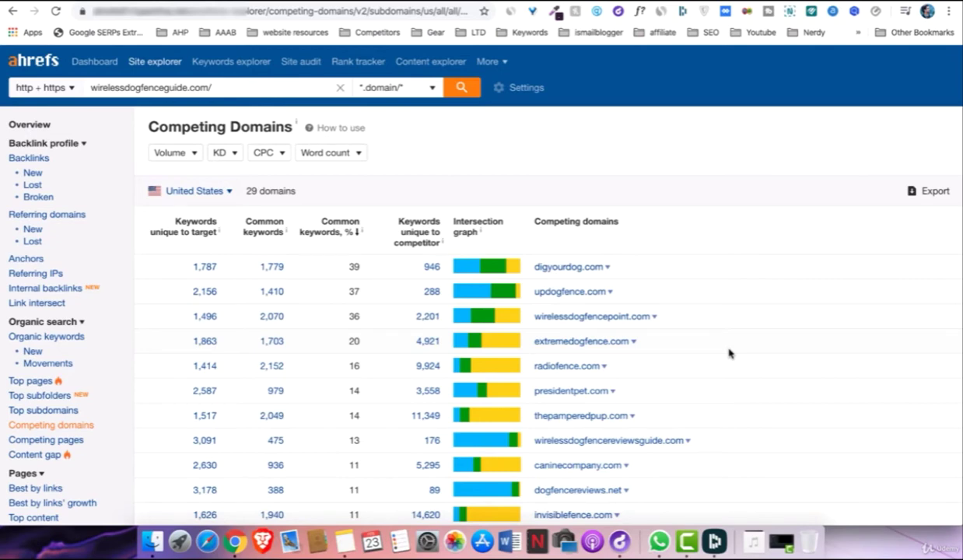
# - Copy the competing domain wirelessdogfencereviewsguide.com from the report and load that website in place of the UpDog Fence page
pyautogui.scroll(-3, 625, 355)
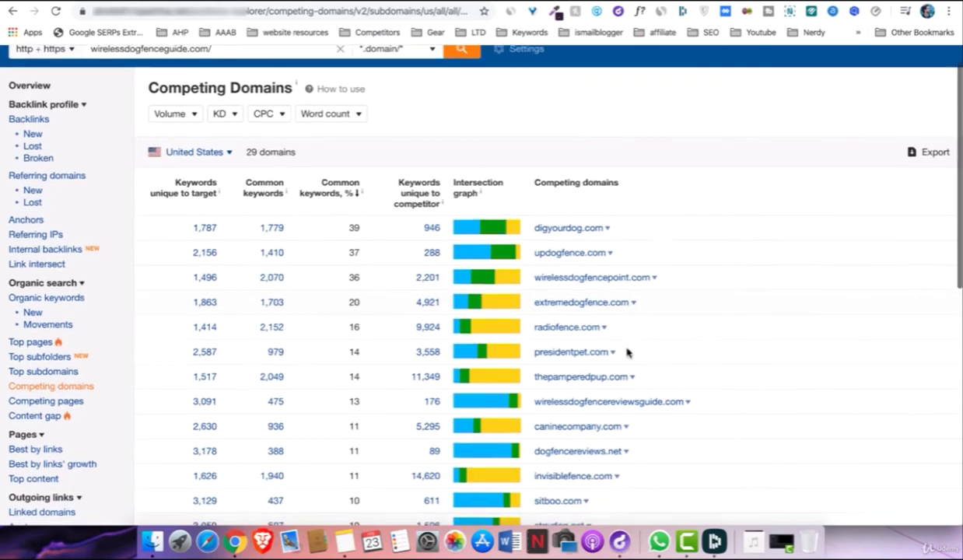
pyautogui.scroll(1, 534, 216)
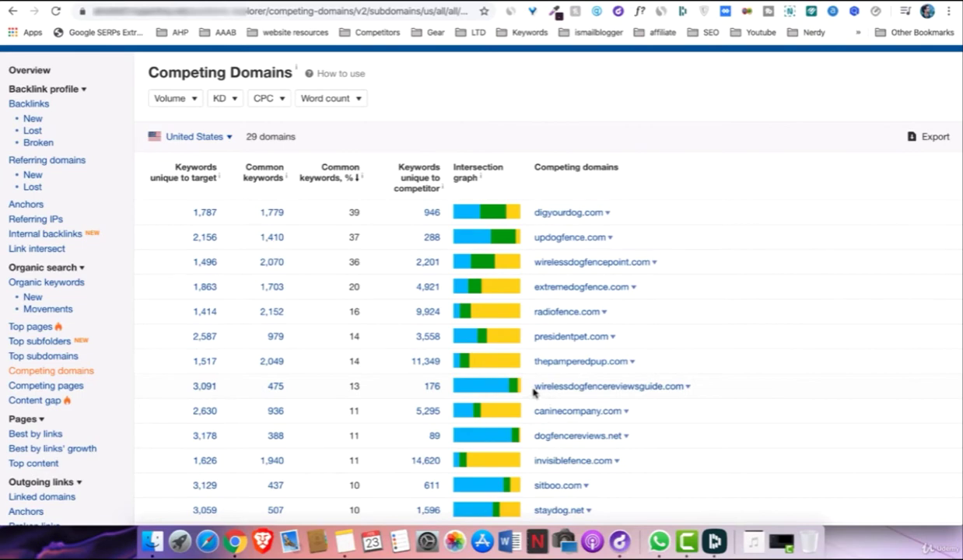
pyautogui.moveTo(533, 386); pyautogui.dragTo(676, 383)
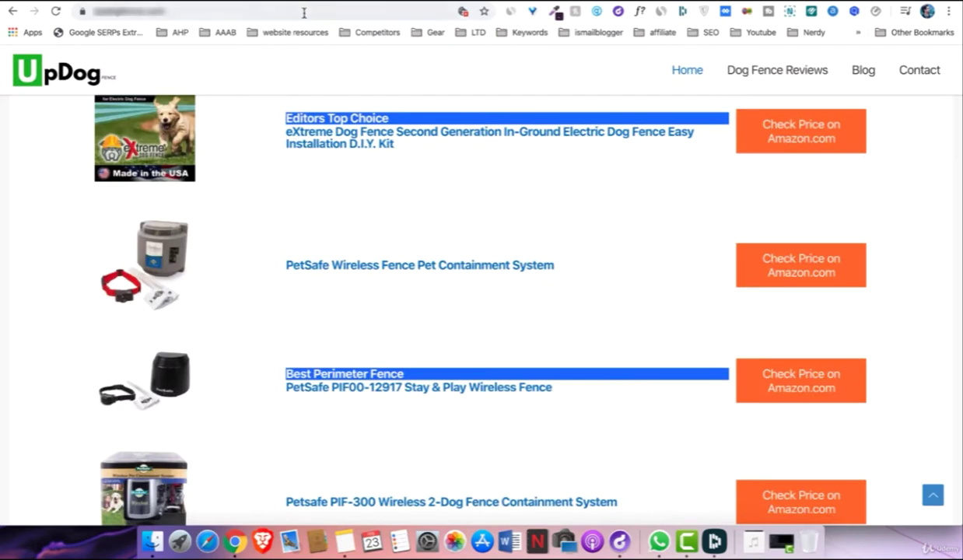
pyautogui.click(305, 12)
pyautogui.press('super+v')
pyautogui.press('Return')
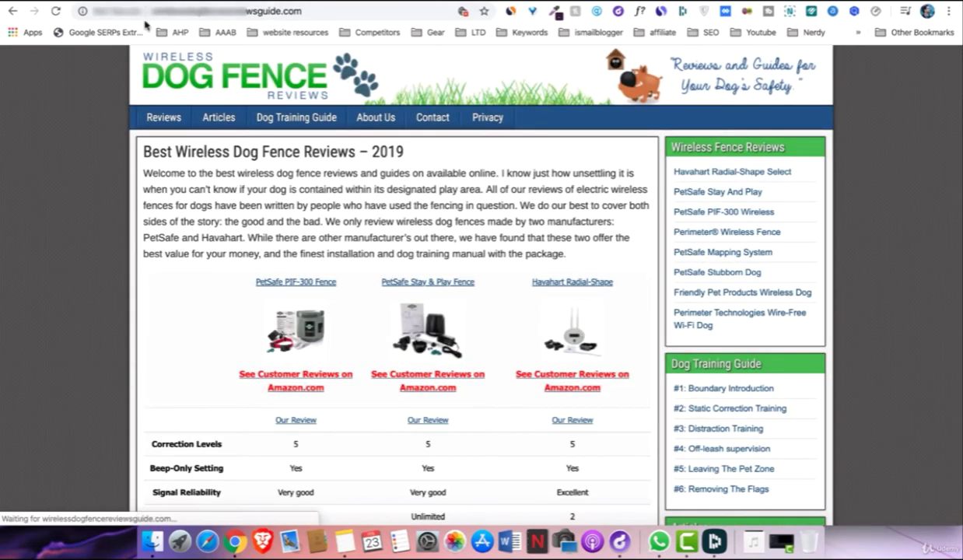
# - Examine the site's address and homepage, including its comparison table of three wireless fences and their Amazon links
pyautogui.click(132, 12)
pyautogui.click(191, 18)
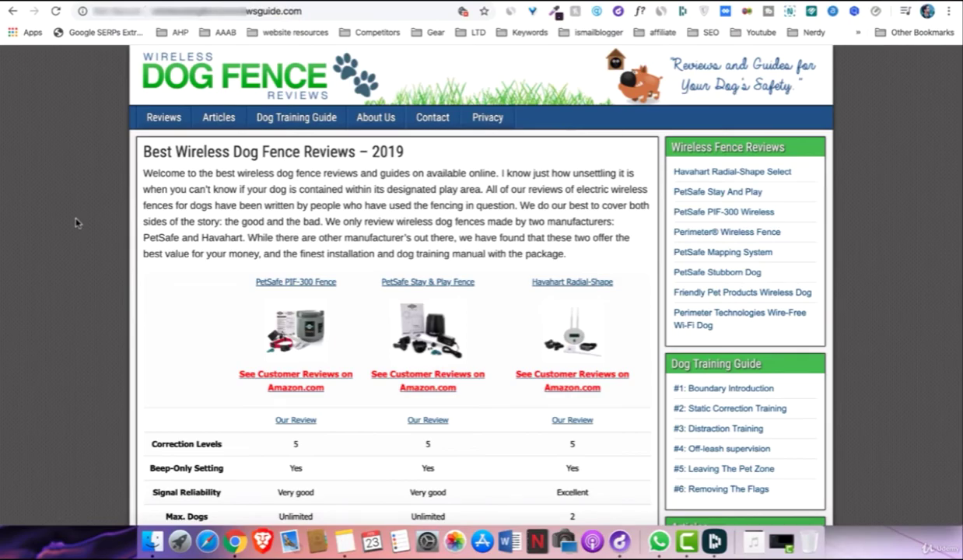
pyautogui.scroll(-15, 209, 239)
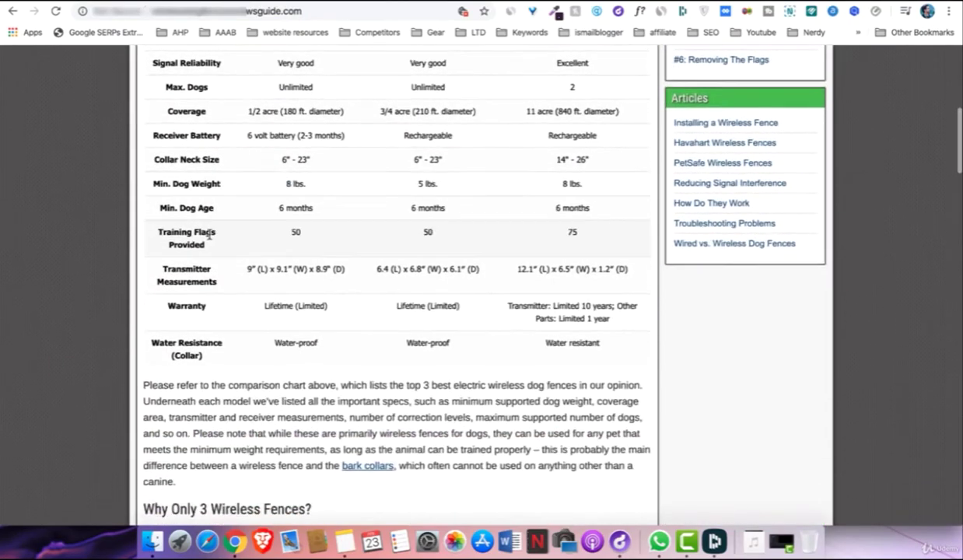
pyautogui.scroll(-10, 210, 239)
pyautogui.scroll(20, 209, 235)
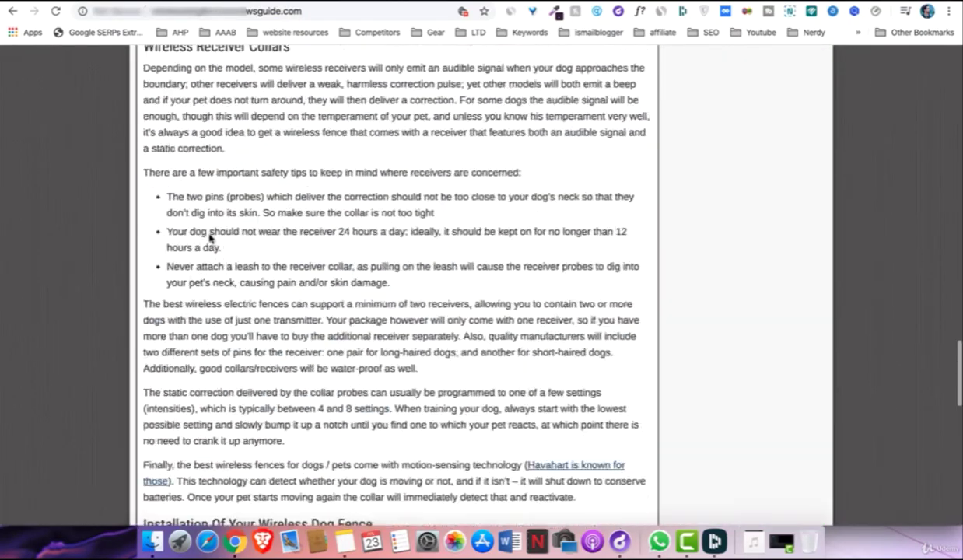
pyautogui.scroll(10, 210, 235)
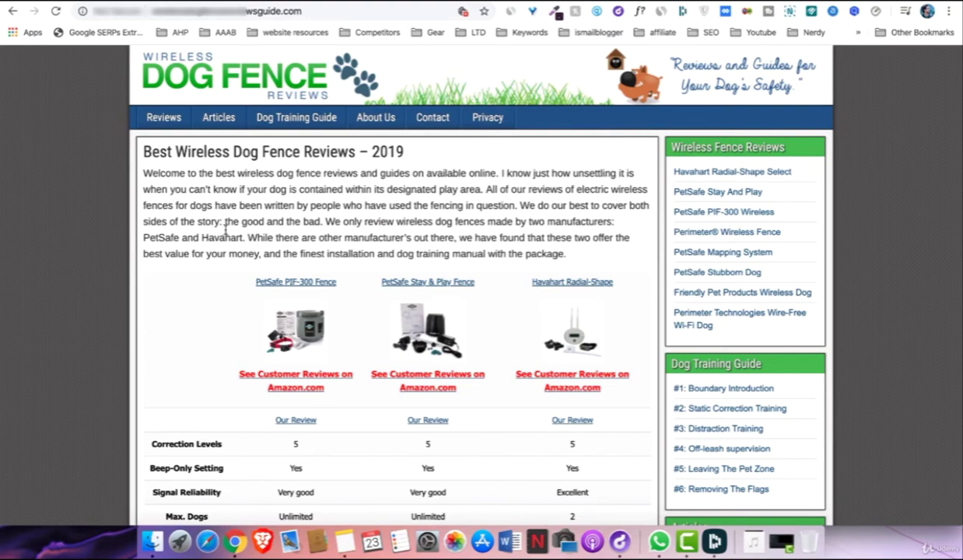
pyautogui.scroll(-5, 399, 216)
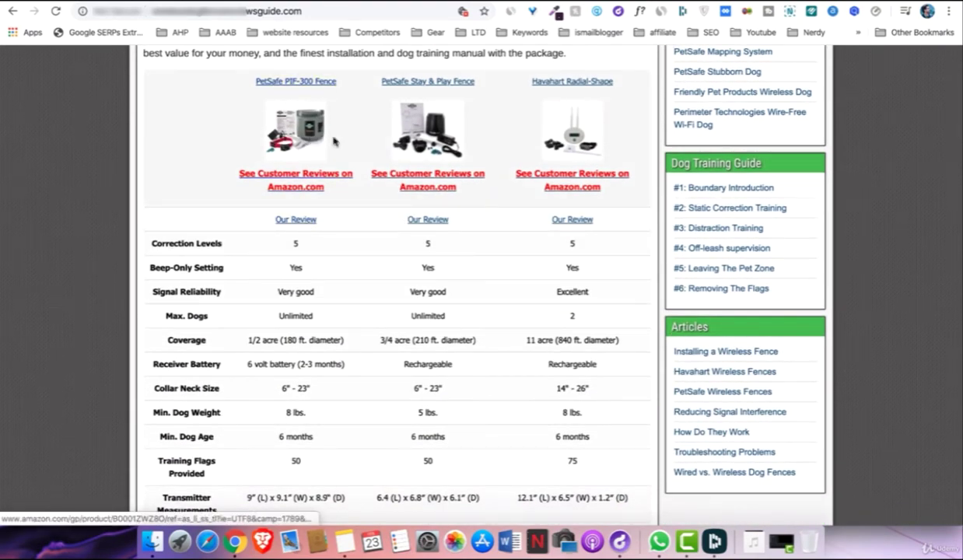
pyautogui.scroll(-6, 334, 140)
pyautogui.scroll(-10, 335, 140)
# - Open the PetSafe Mapping System review and examine its content and Amazon links
pyautogui.press('super+r')
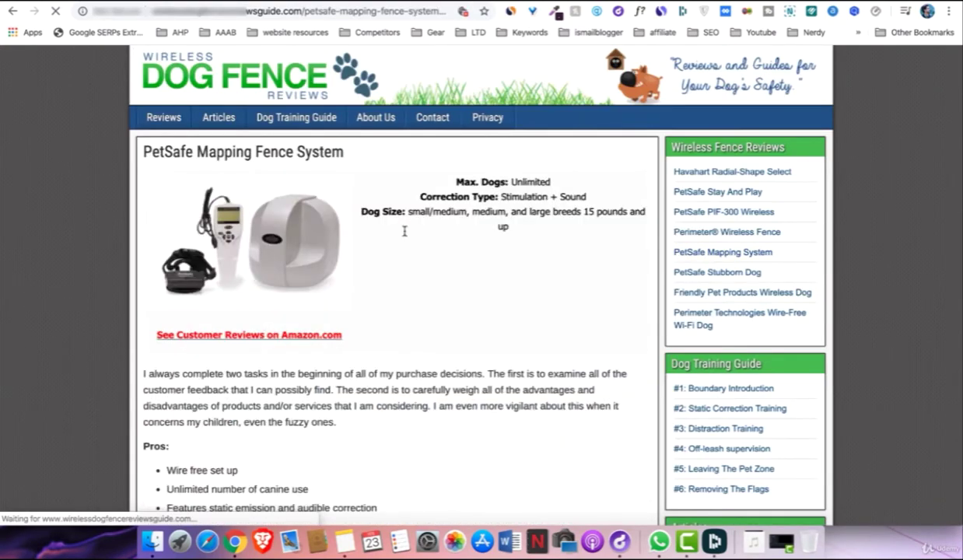
pyautogui.scroll(-1, 404, 231)
pyautogui.scroll(-15, 404, 231)
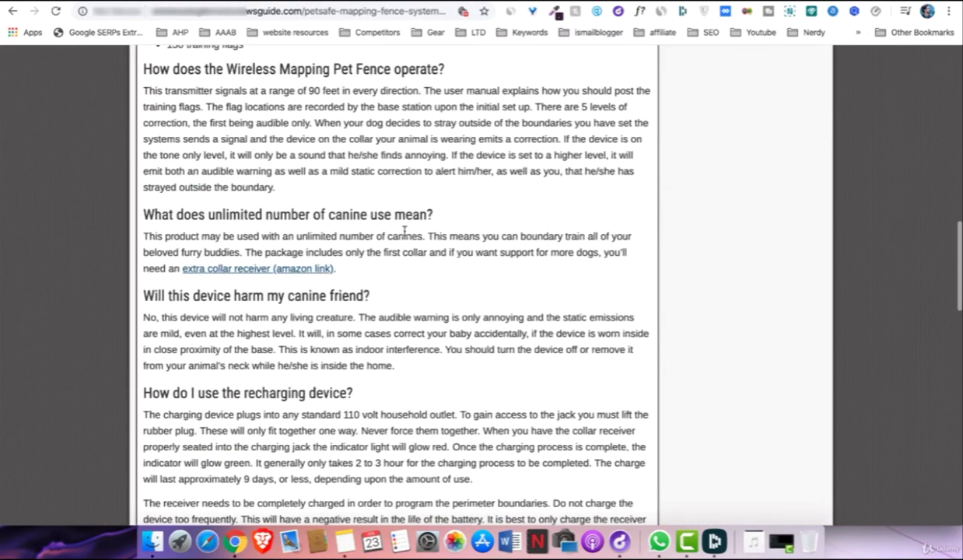
pyautogui.scroll(-5, 404, 231)
pyautogui.scroll(6, 402, 228)
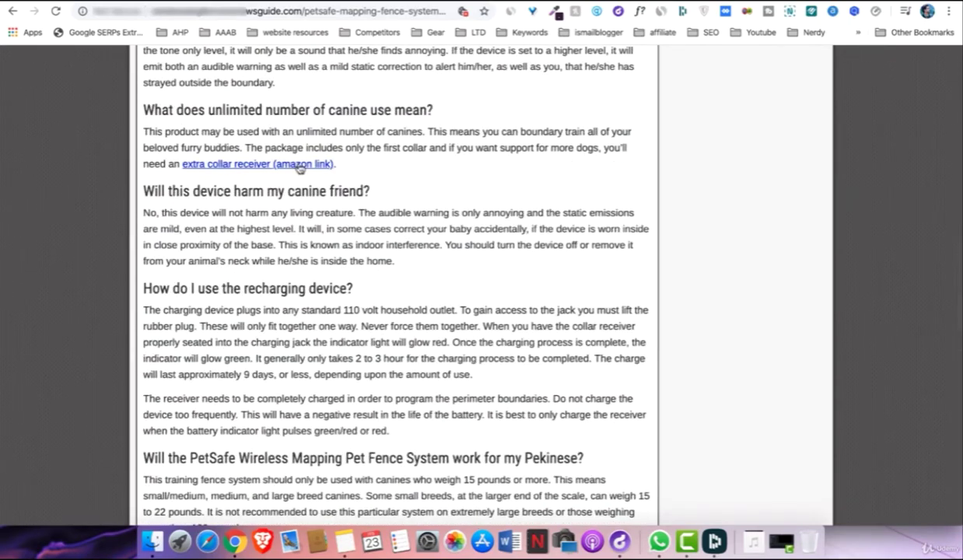
pyautogui.scroll(10, 307, 172)
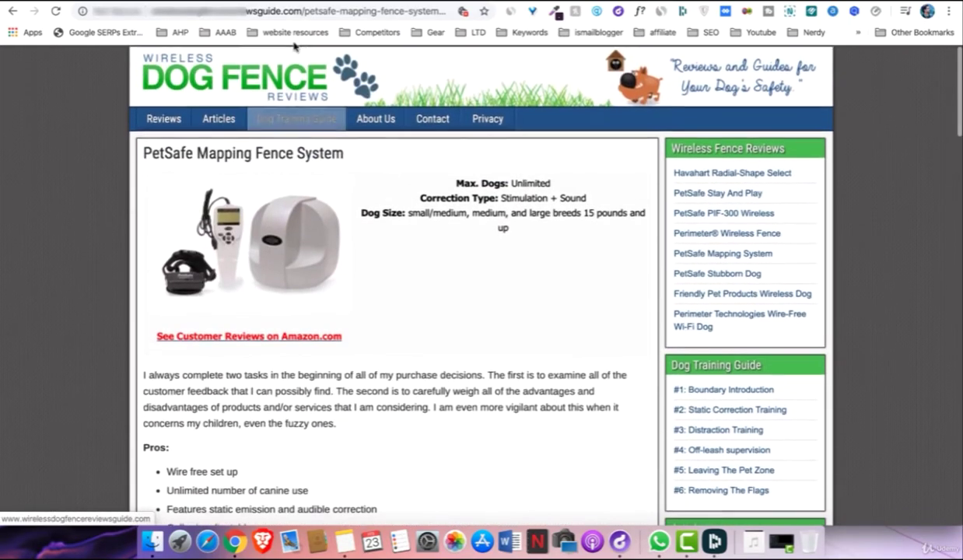
# - Copy the competing domain wirelessdogfencepoint.com from the Ahrefs report and load that website in place of the PetSafe Mapping Fence System review
pyautogui.hotkey('ctrl', 'w')
pyautogui.scroll(-3, 724, 279)
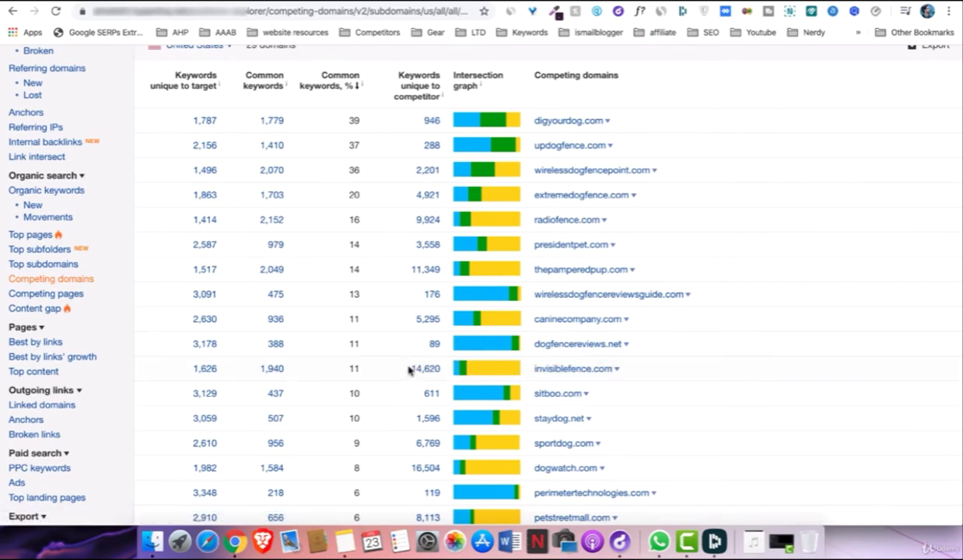
pyautogui.moveTo(413, 376); pyautogui.dragTo(498, 366)
pyautogui.scroll(-1, 519, 311)
pyautogui.scroll(1, 552, 254)
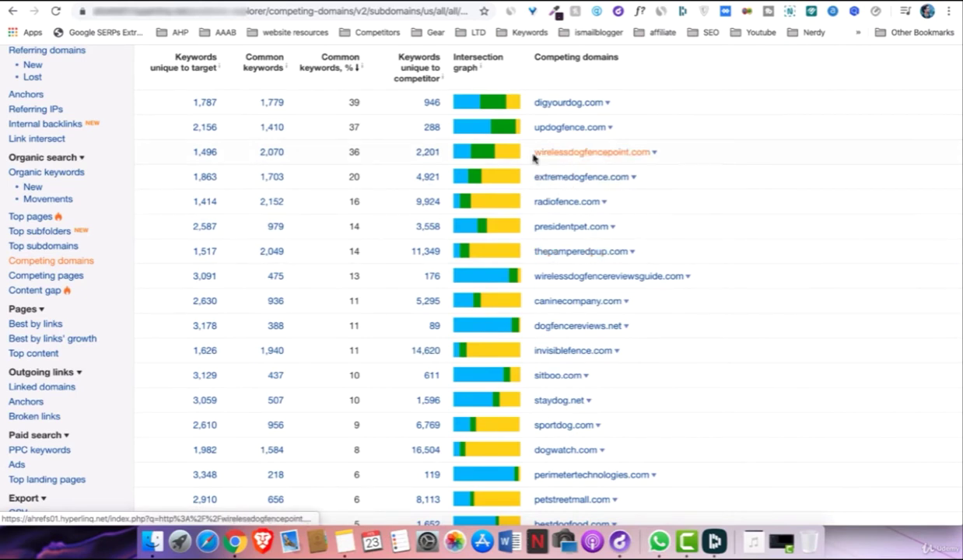
pyautogui.doubleClick(645, 149)
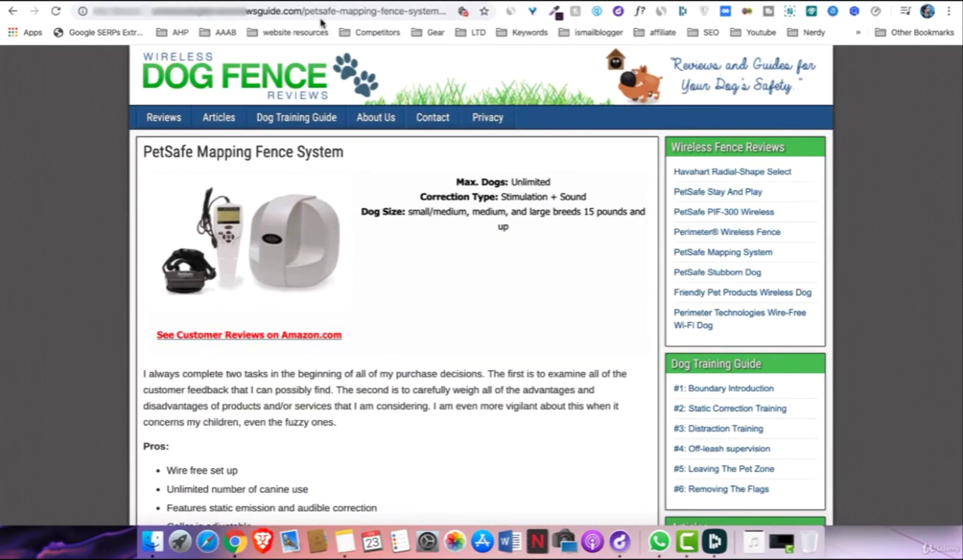
pyautogui.click(321, 17)
pyautogui.hotkey('ctrl', 'v')
pyautogui.press('Return')
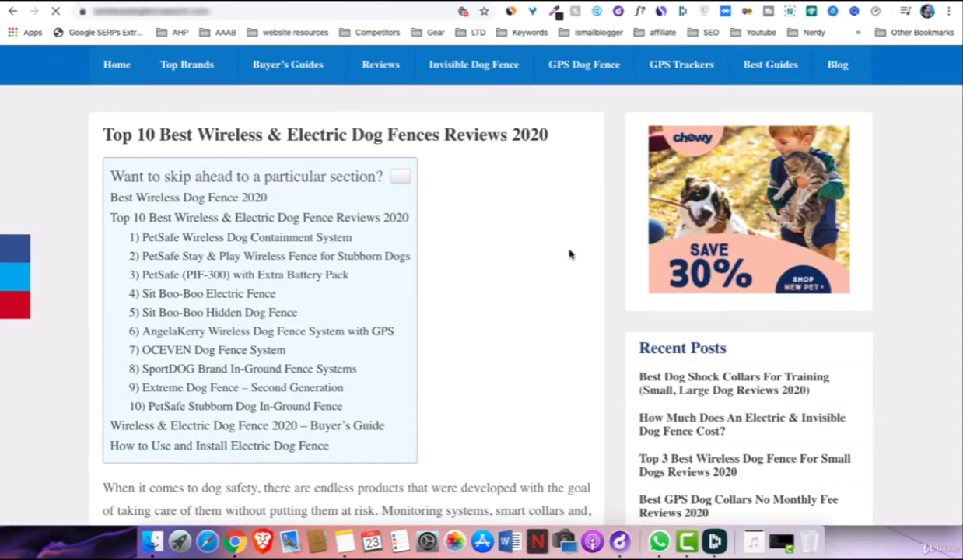
# - Collapse the table of contents and examine the Top 10 Best Wireless & Electric Dog Fences Reviews 2020 page with its ratings table and reviews
pyautogui.click(400, 177)
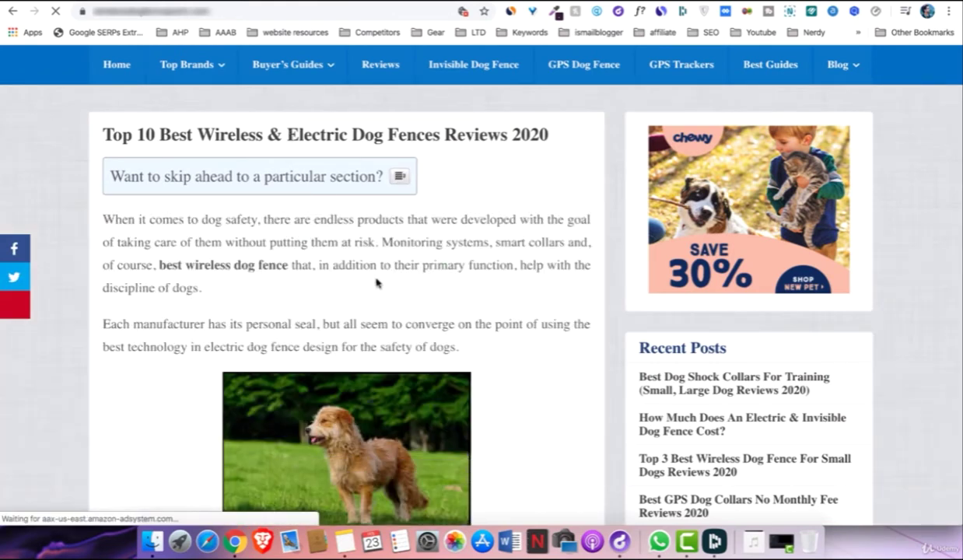
pyautogui.scroll(-5, 375, 282)
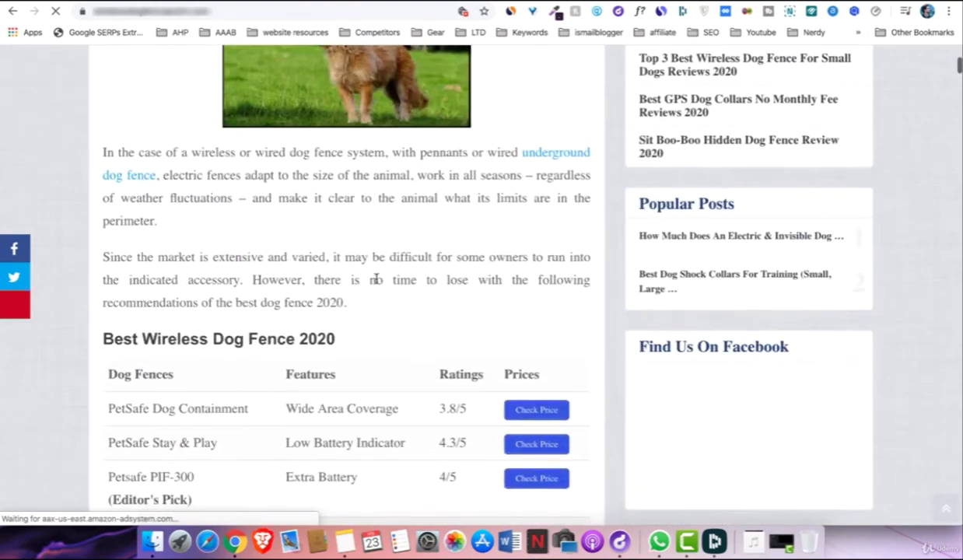
pyautogui.scroll(-2, 376, 279)
pyautogui.scroll(8, 555, 409)
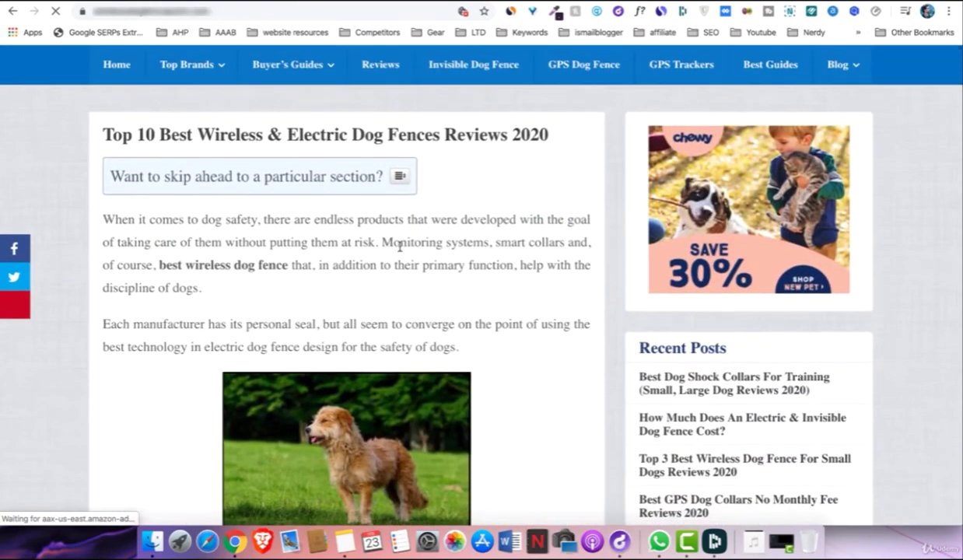
pyautogui.scroll(-2, 550, 296)
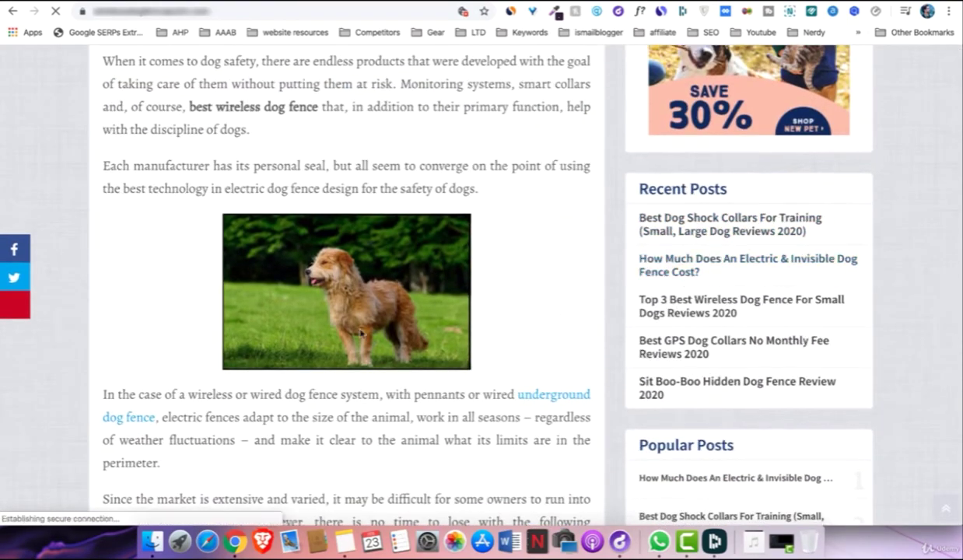
pyautogui.scroll(-8, 360, 333)
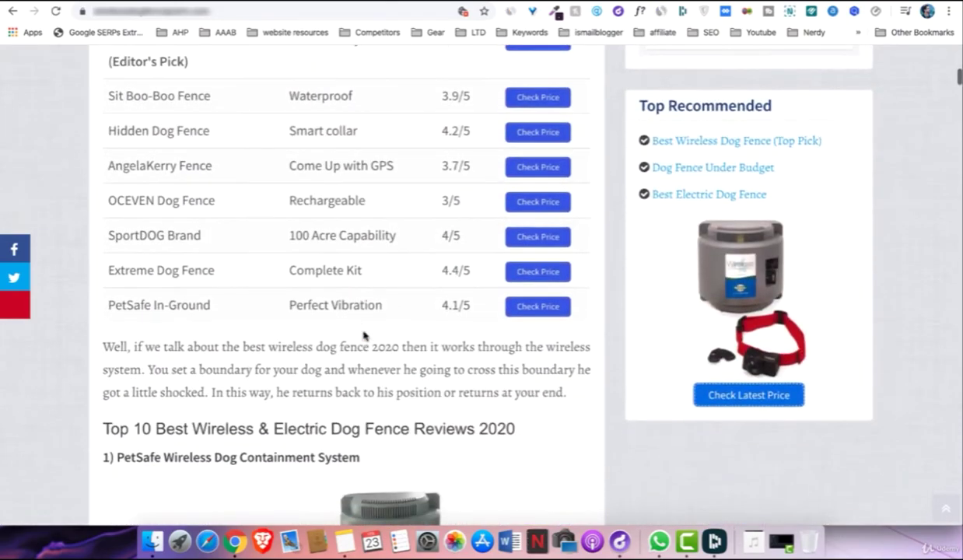
pyautogui.scroll(-10, 363, 335)
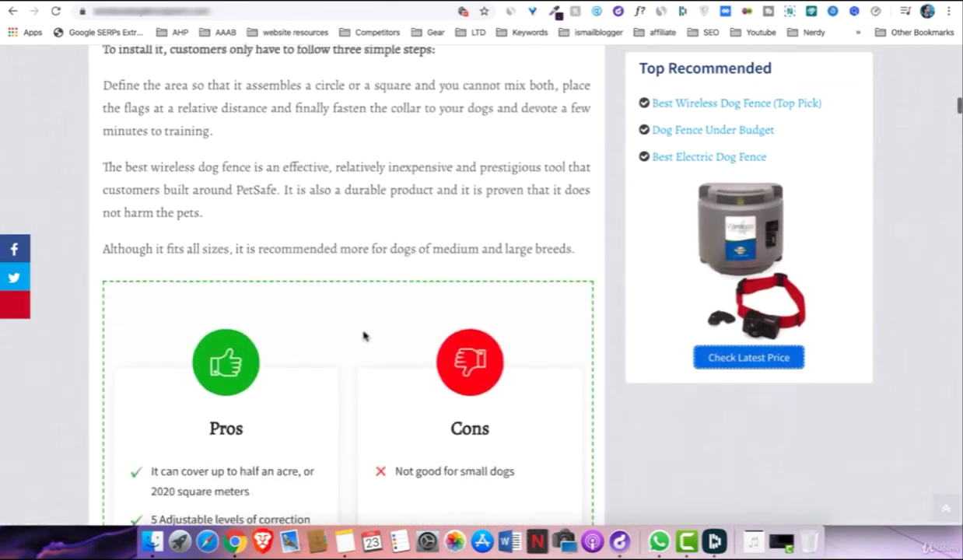
pyautogui.scroll(20, 362, 334)
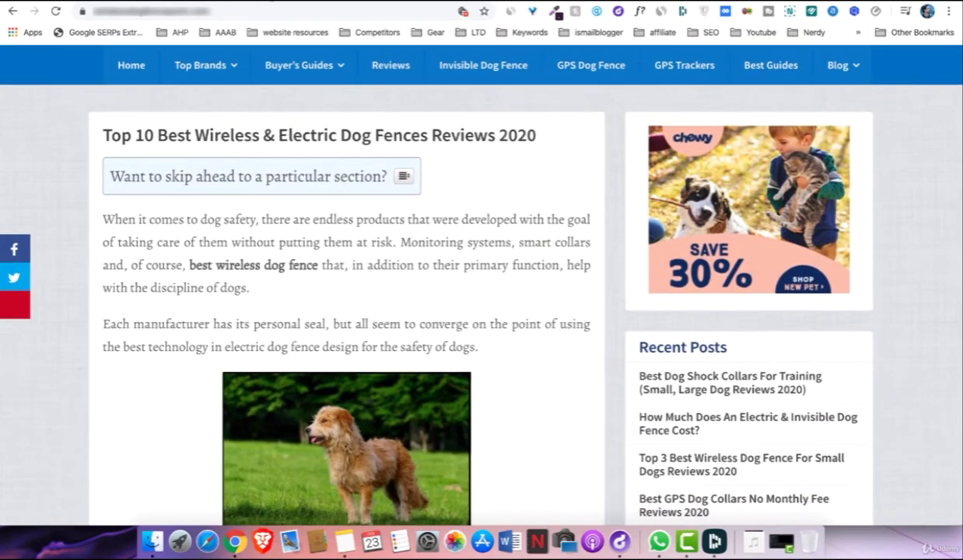
# - Return to the Competing Domains report and check the link statistics and Archive.org capture of wirelessdogfencepoint.com
pyautogui.hotkey('ctrl', 'Tab')
pyautogui.click(652, 152)
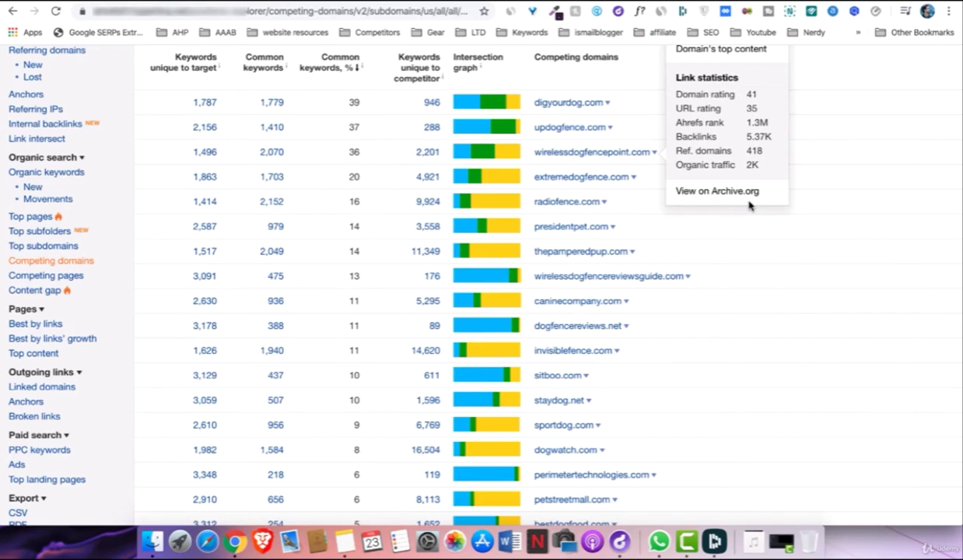
pyautogui.click(721, 191)
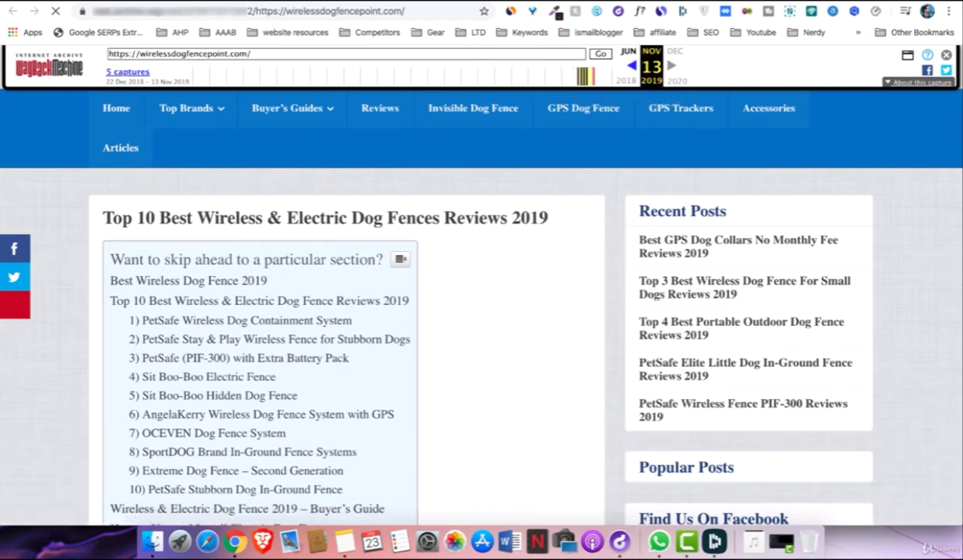
pyautogui.hotkey('ctrl', 'w')
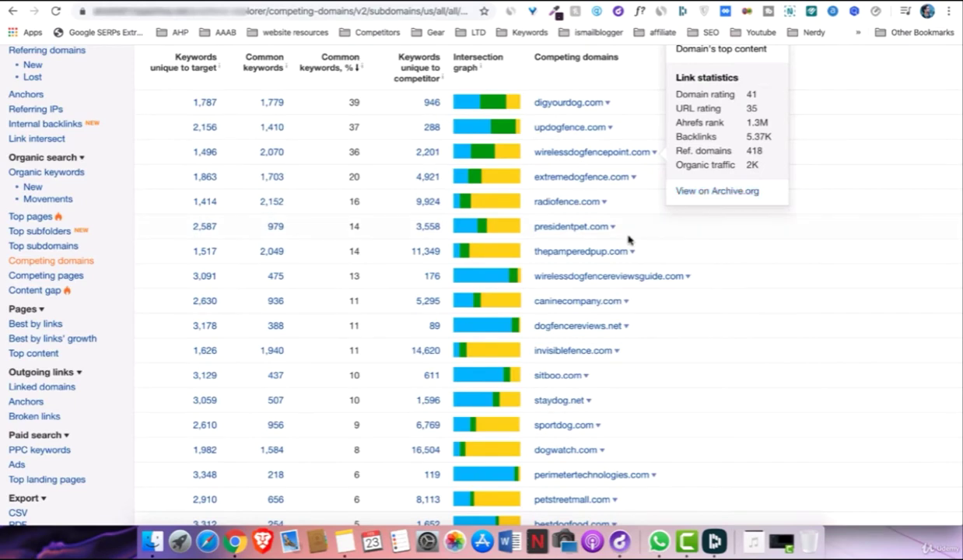
pyautogui.click(739, 274)
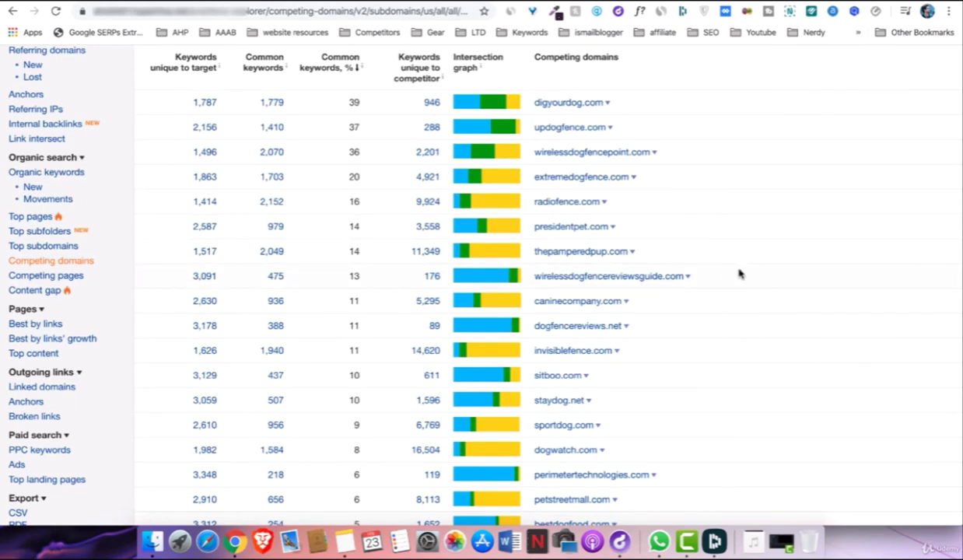
# - Review the remaining competing domains and their intersection graphs in the Ahrefs report
pyautogui.scroll(-3, 740, 274)
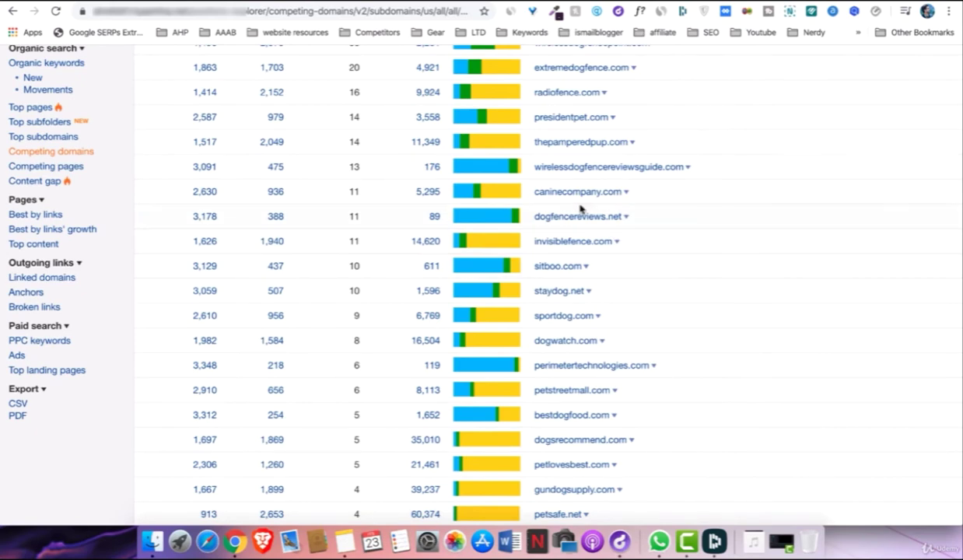
pyautogui.scroll(5, 555, 204)
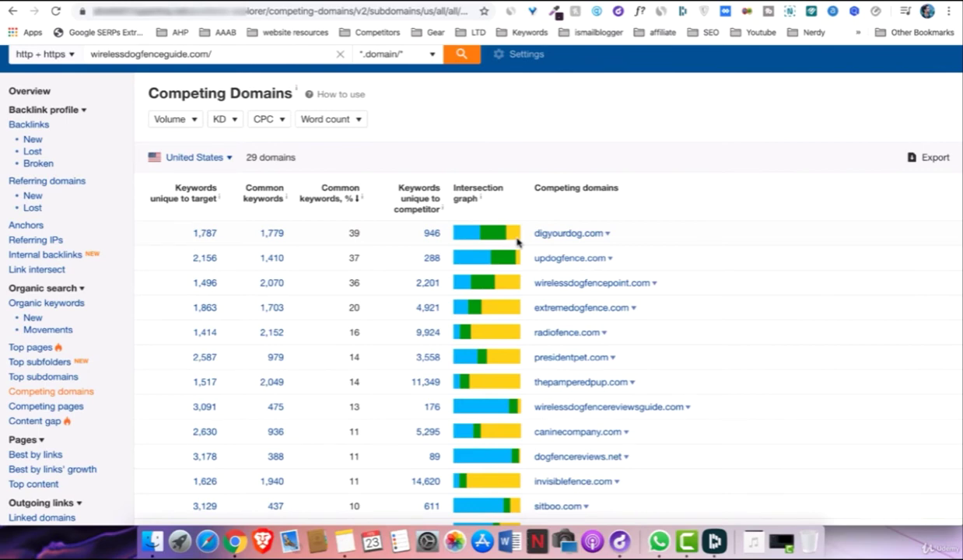
pyautogui.scroll(-1, 521, 246)
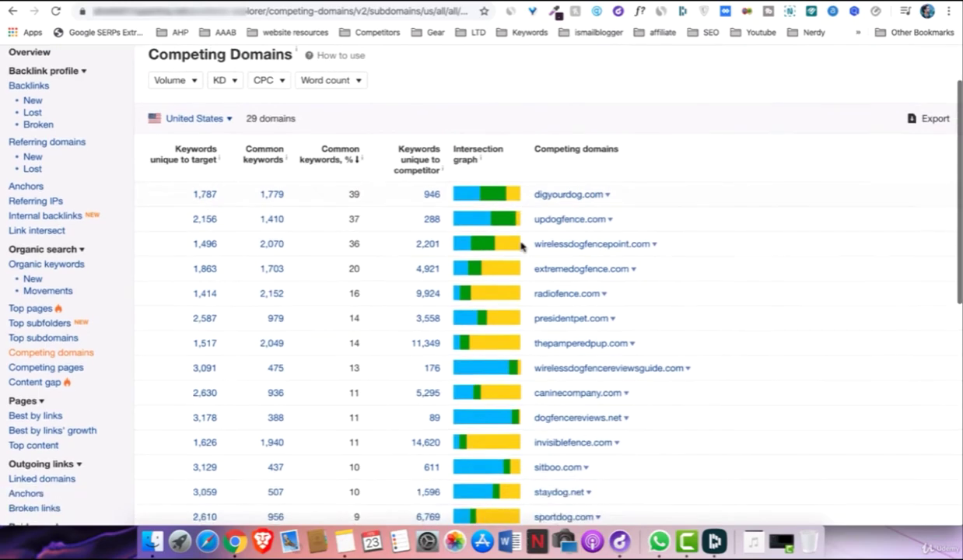
# - Copy the competing domain dogfencereviews.net from the Ahrefs report and load that website in place of the archived wireless dog fence page
pyautogui.scroll(-5, 521, 246)
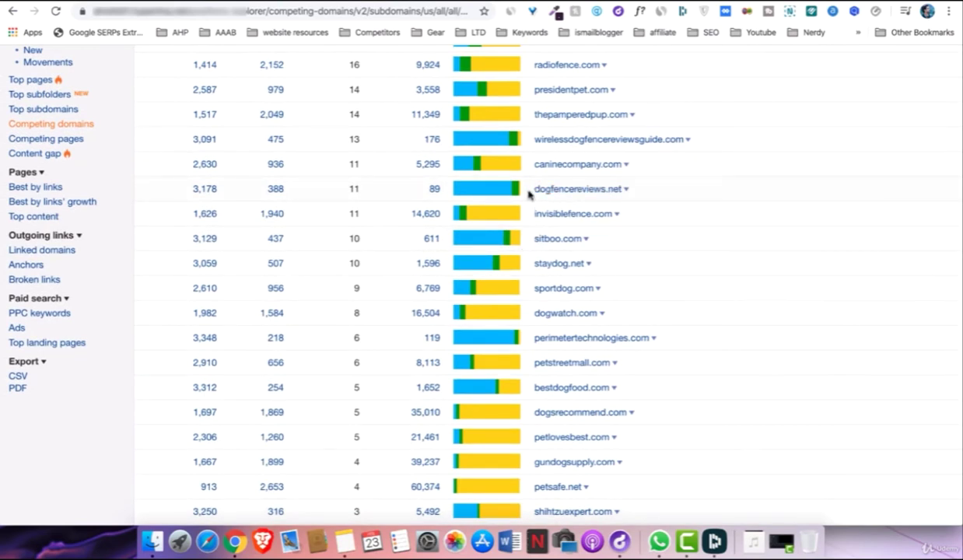
pyautogui.moveTo(529, 191); pyautogui.dragTo(624, 198)
pyautogui.press('super+c')
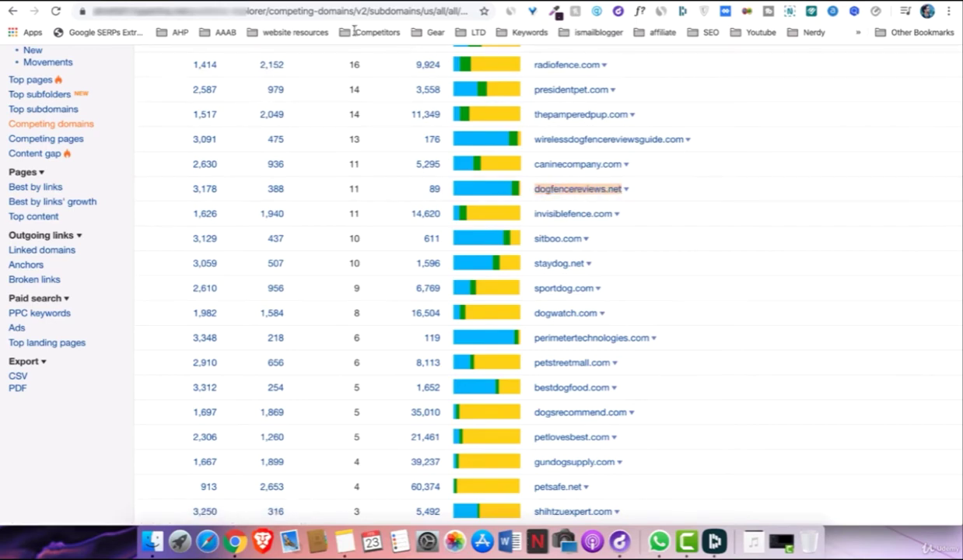
pyautogui.hotkey('ctrl', 'Tab')
pyautogui.click(300, 9)
pyautogui.press('super+v')
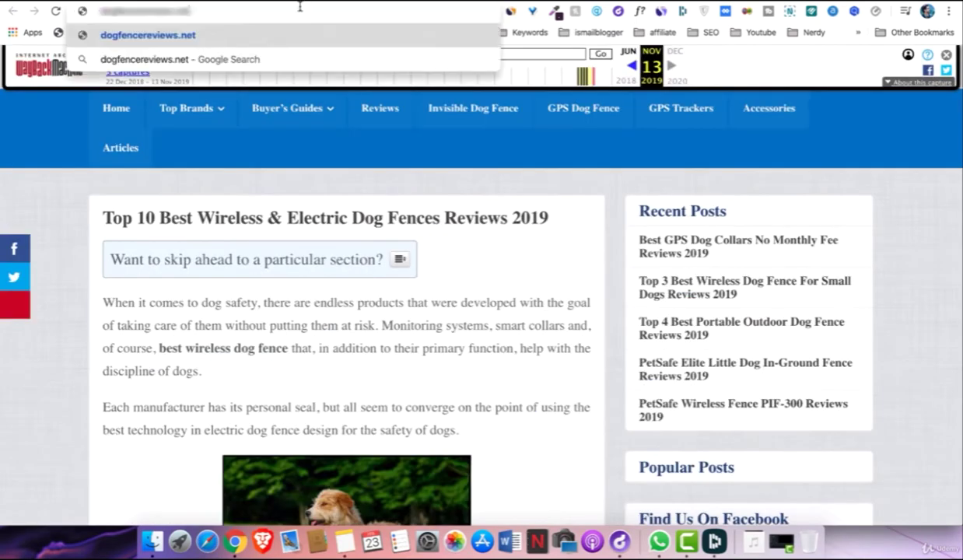
pyautogui.press('Return')
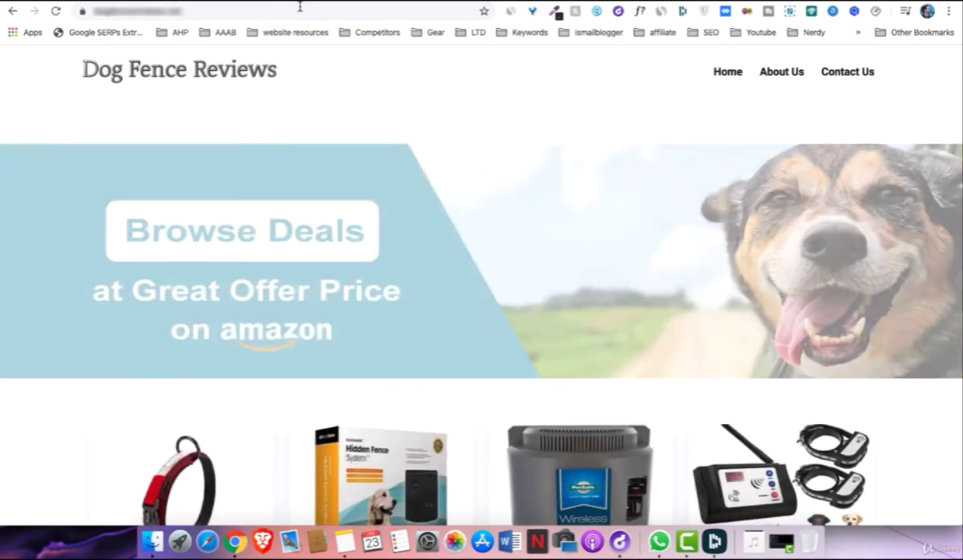
# - Browse the Dog Fence Reviews product listing and open the Garden Fencing- Buyers and Reviewers Guide
pyautogui.scroll(-1, 346, 147)
pyautogui.scroll(-5, 345, 148)
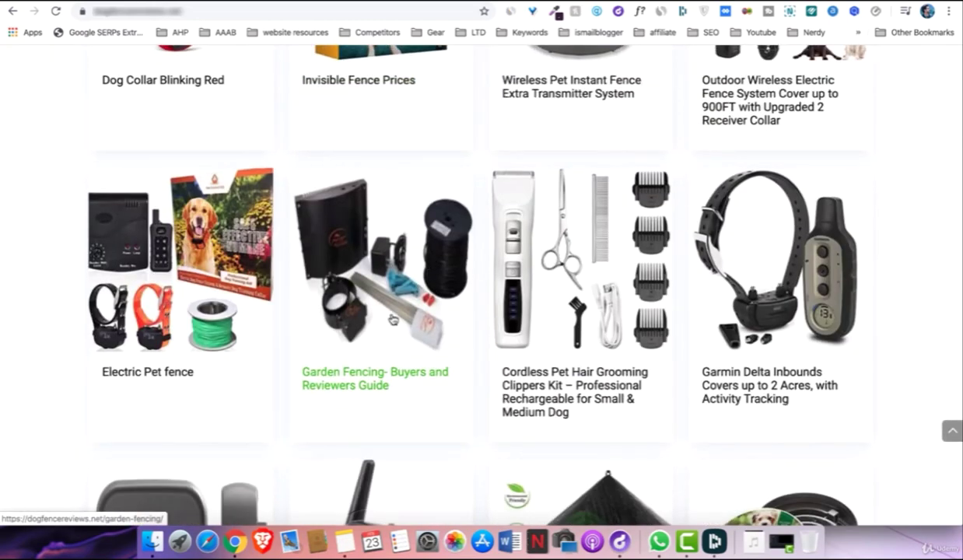
pyautogui.click(393, 319)
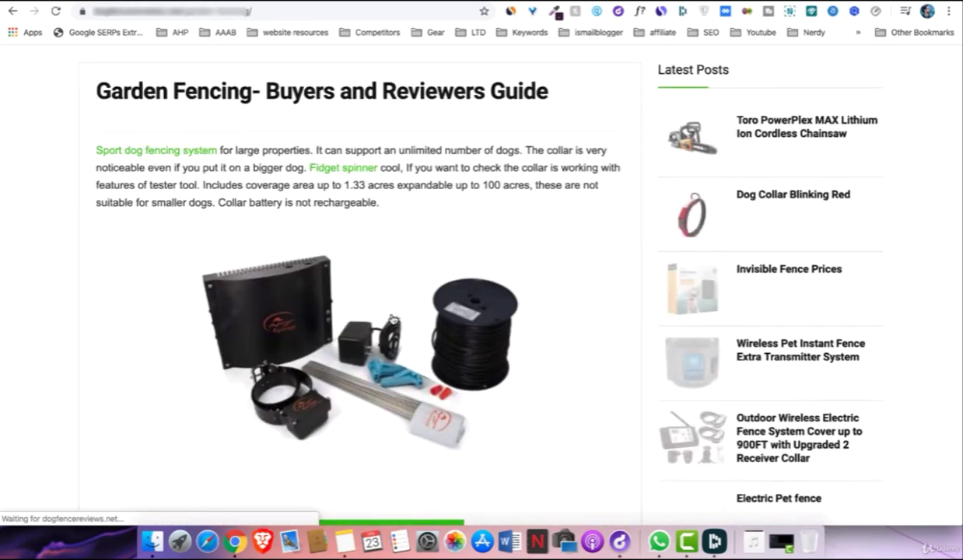
pyautogui.scroll(-7, 393, 319)
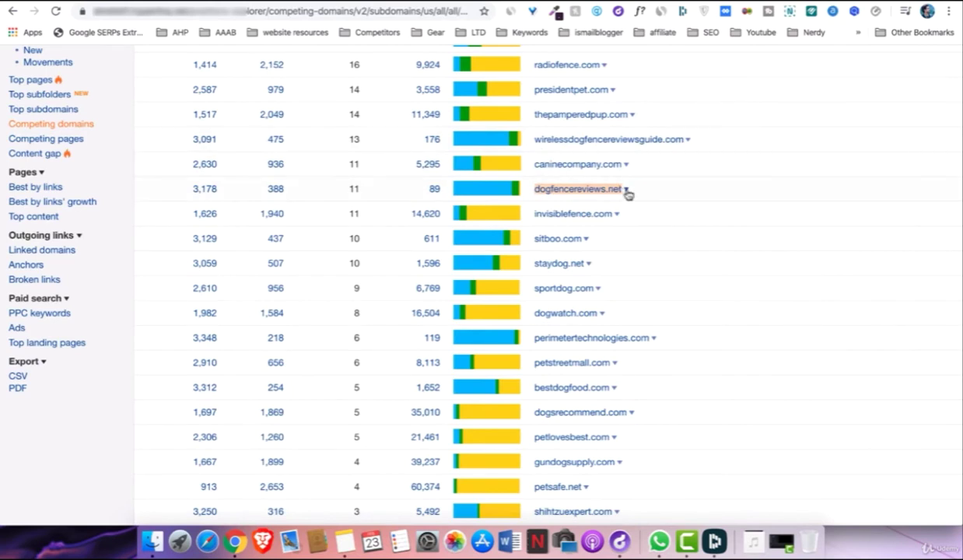
# - Check the link statistics of dogfencereviews.net in the Competing Domains report and look through its Garden Fencing guide
pyautogui.click(626, 190)
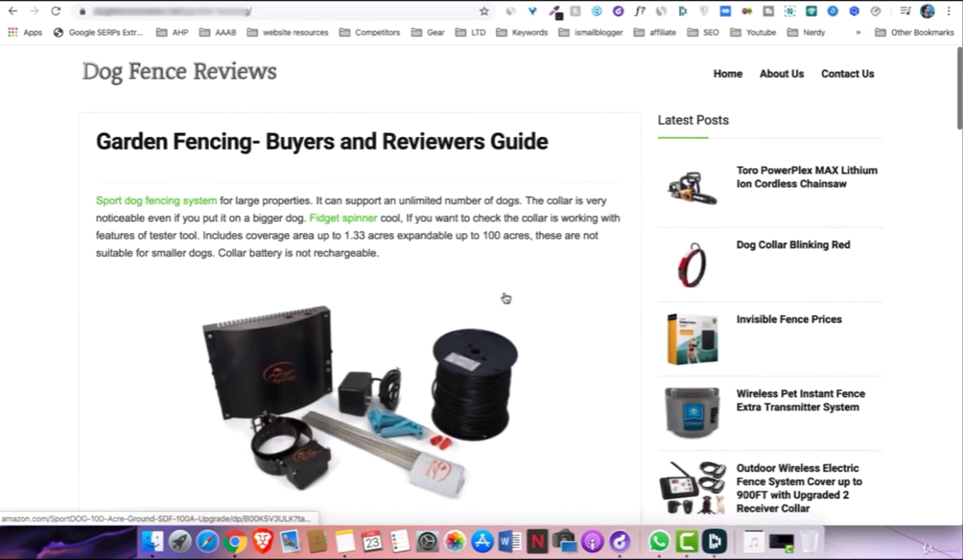
pyautogui.scroll(-2, 503, 299)
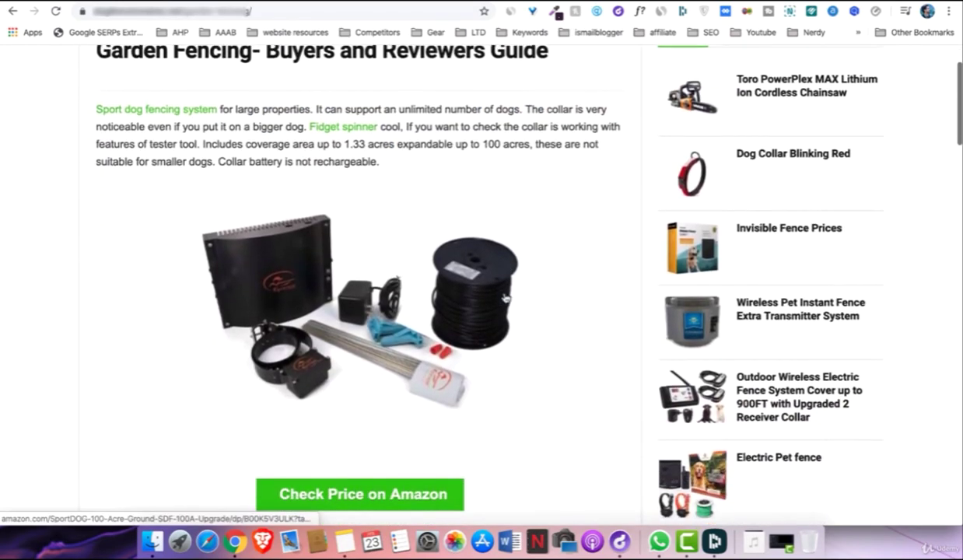
pyautogui.scroll(-3, 395, 203)
pyautogui.scroll(-1, 395, 204)
pyautogui.scroll(3, 395, 204)
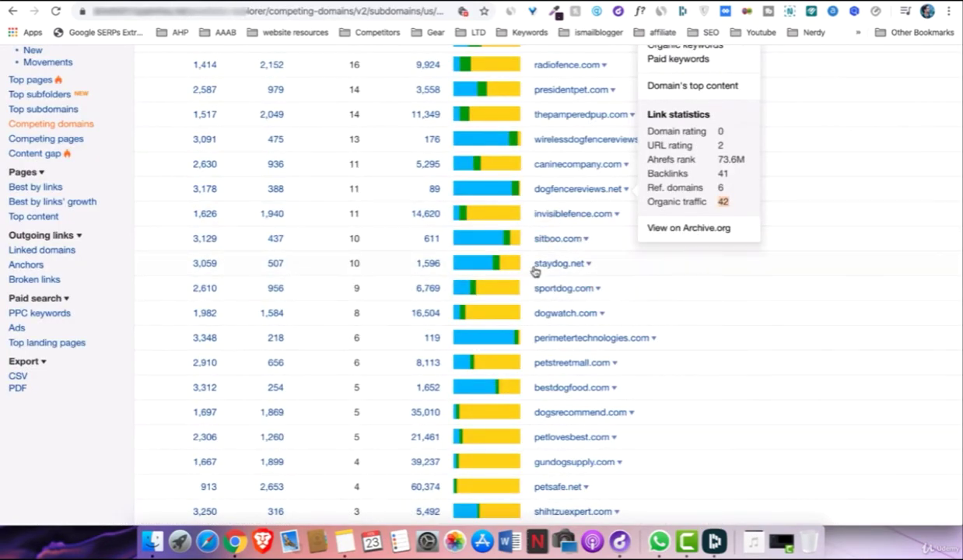
# - Highlight staydog.net in the competing domains and check the Dog Niche's "Small niche sites?" criterion in the Niche Analysis sheet
pyautogui.click(588, 266)
pyautogui.click(536, 265)
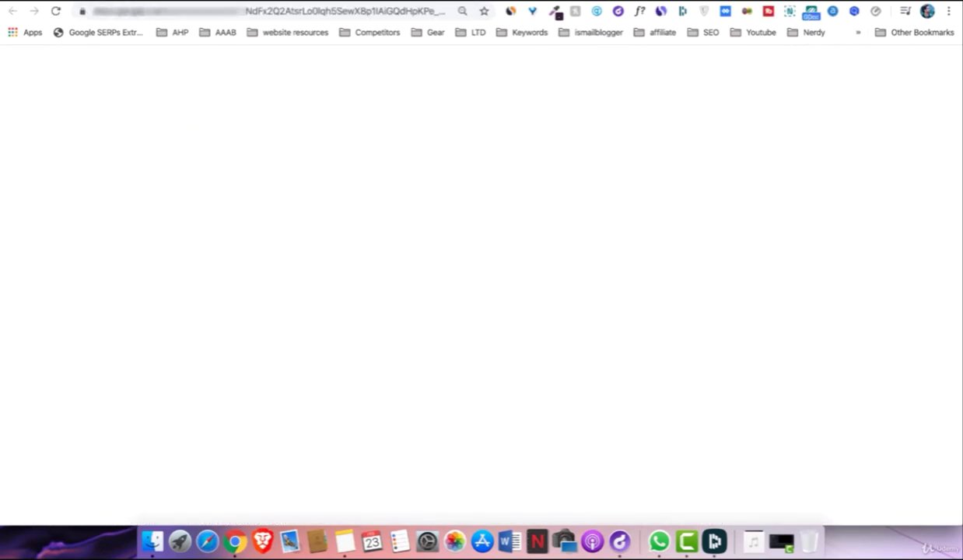
pyautogui.click(450, 203)
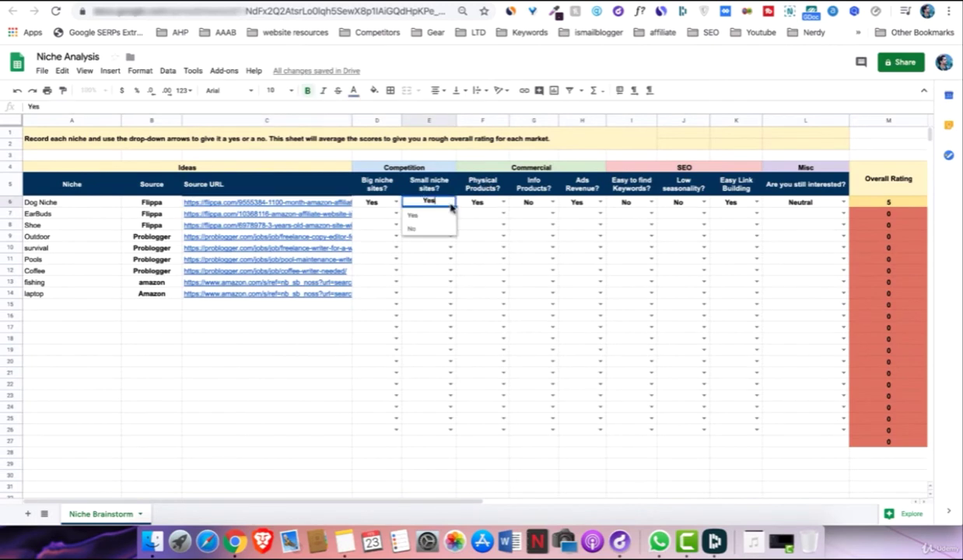
pyautogui.click(450, 205)
pyautogui.click(432, 184)
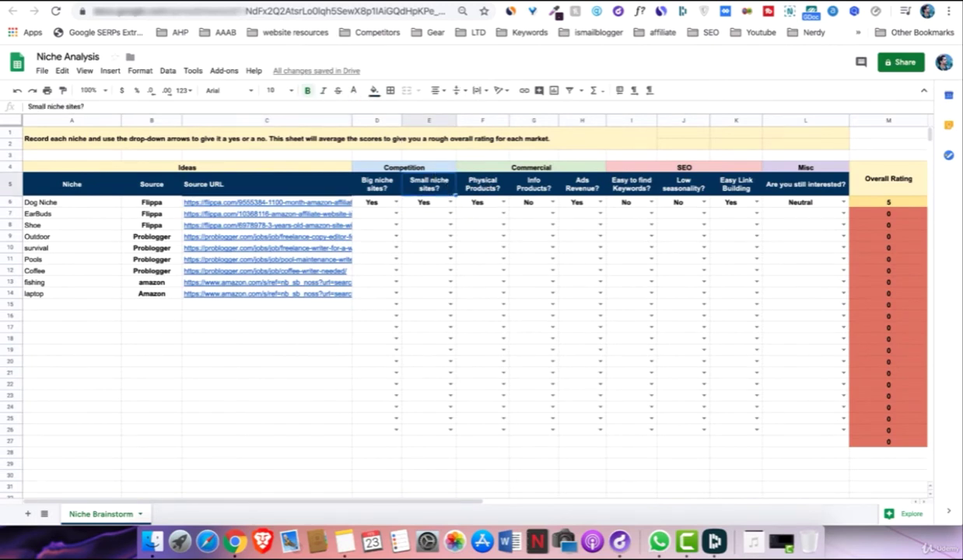
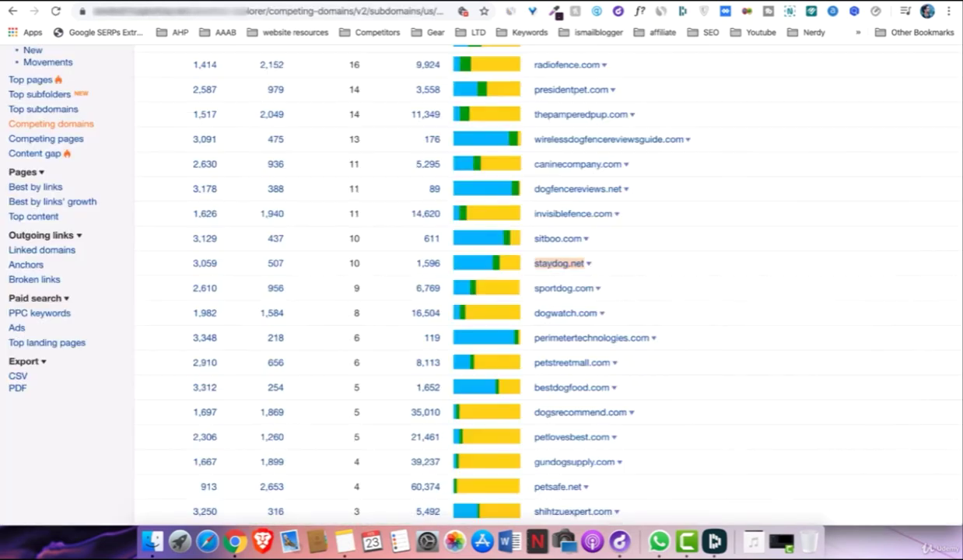
# - Review the competing domains in the Ahrefs report and check the link statistics and organic traffic of dogsrecommend.com
pyautogui.scroll(-1, 704, 293)
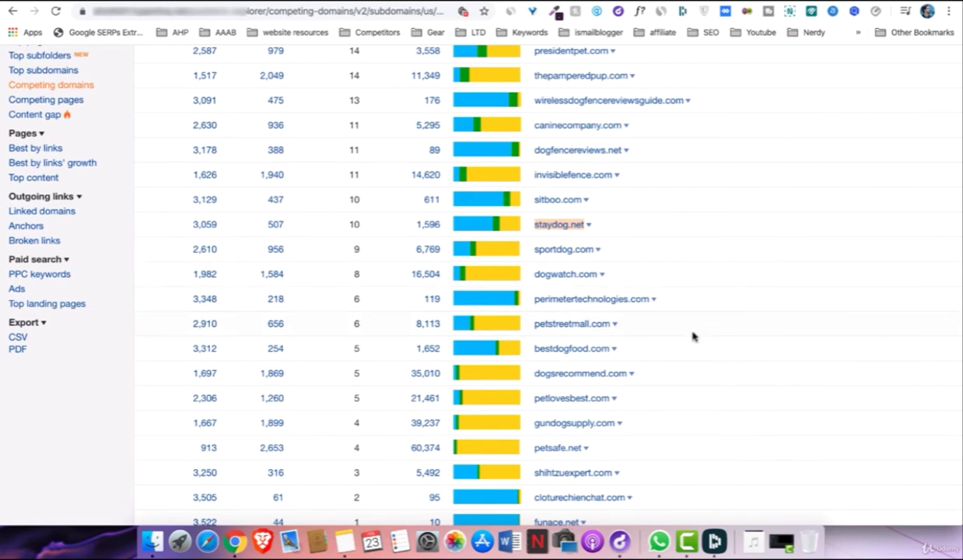
pyautogui.scroll(2, 692, 337)
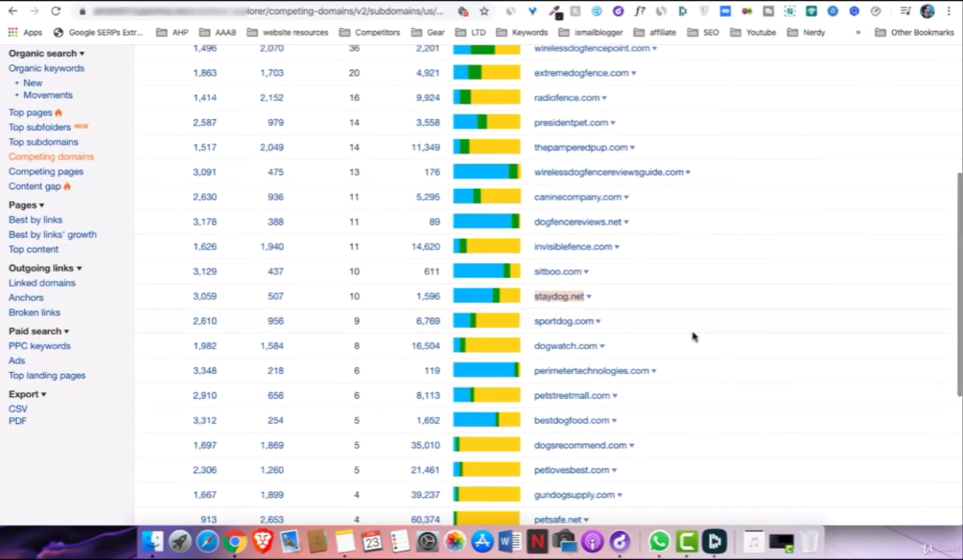
pyautogui.scroll(5, 692, 337)
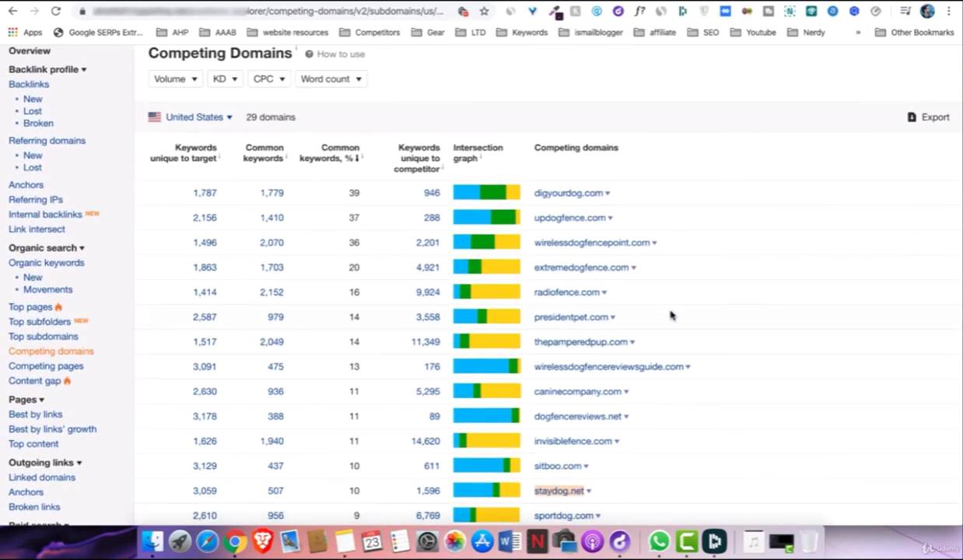
pyautogui.scroll(-5, 670, 316)
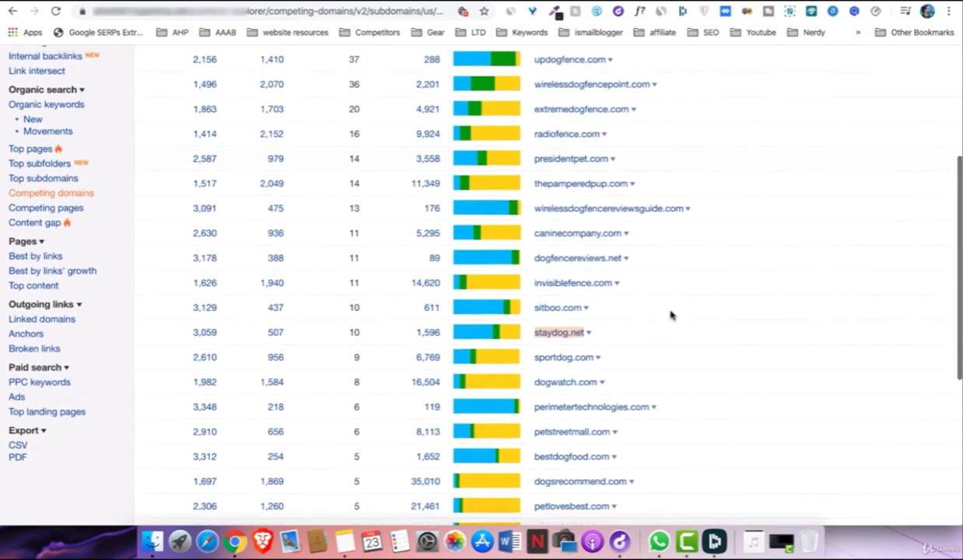
pyautogui.scroll(-2, 640, 327)
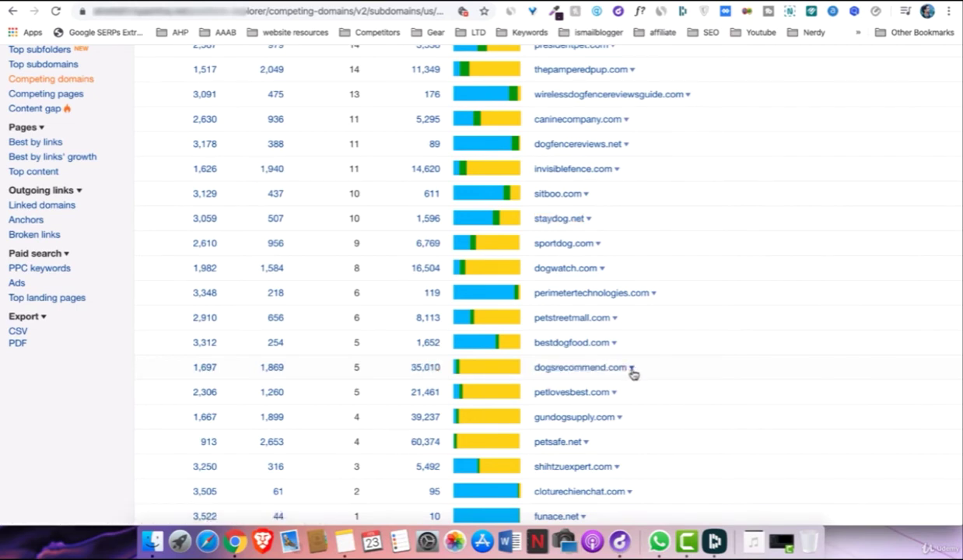
pyautogui.click(631, 369)
pyautogui.scroll(-1, 632, 372)
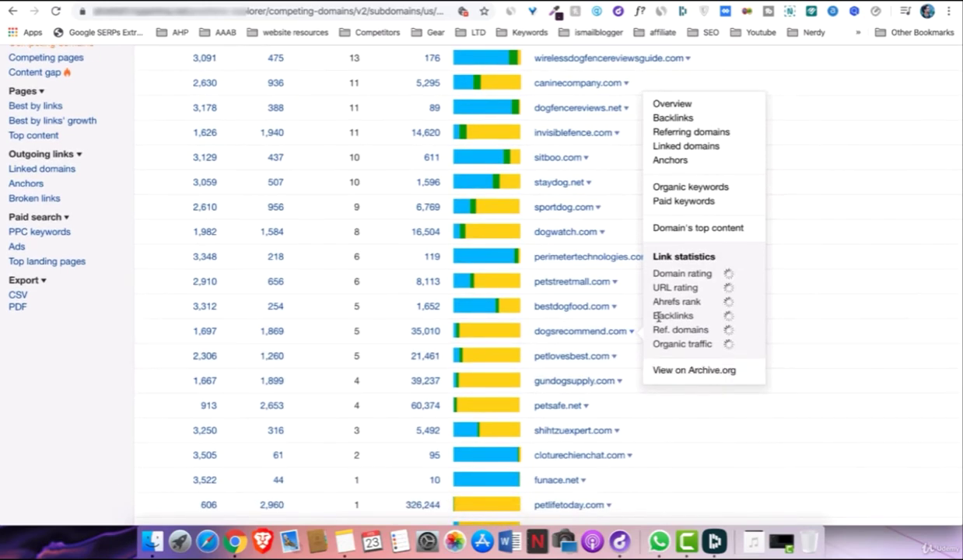
pyautogui.scroll(-3, 658, 317)
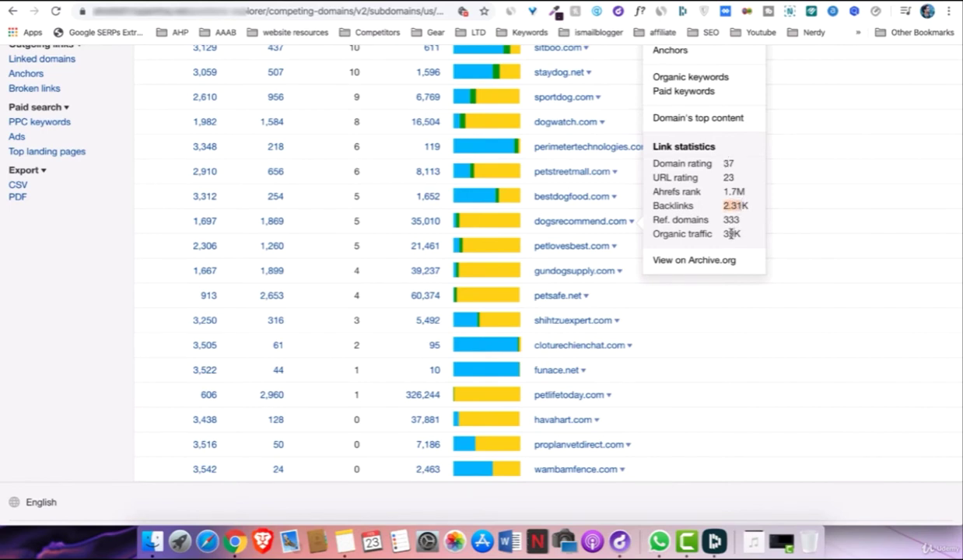
pyautogui.moveTo(688, 233); pyautogui.dragTo(731, 233)
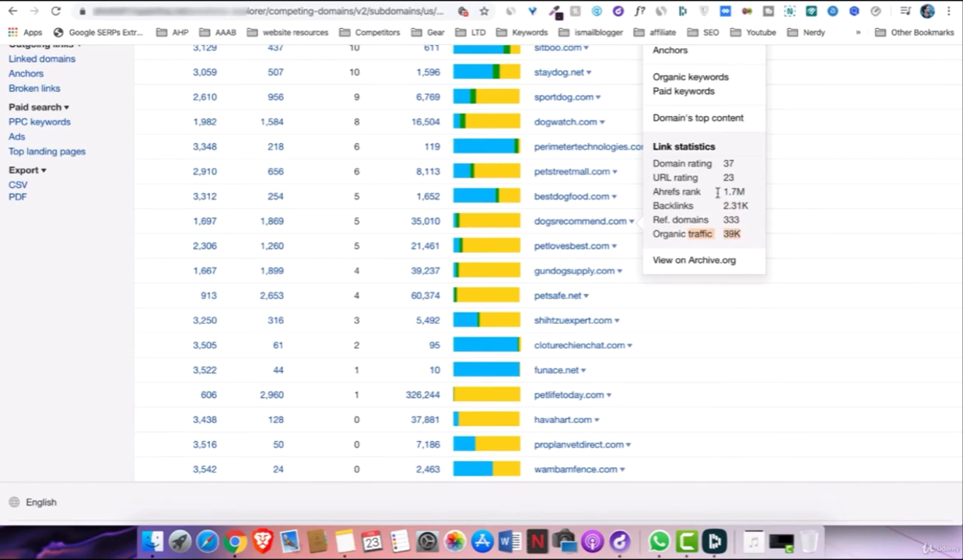
pyautogui.scroll(4, 717, 194)
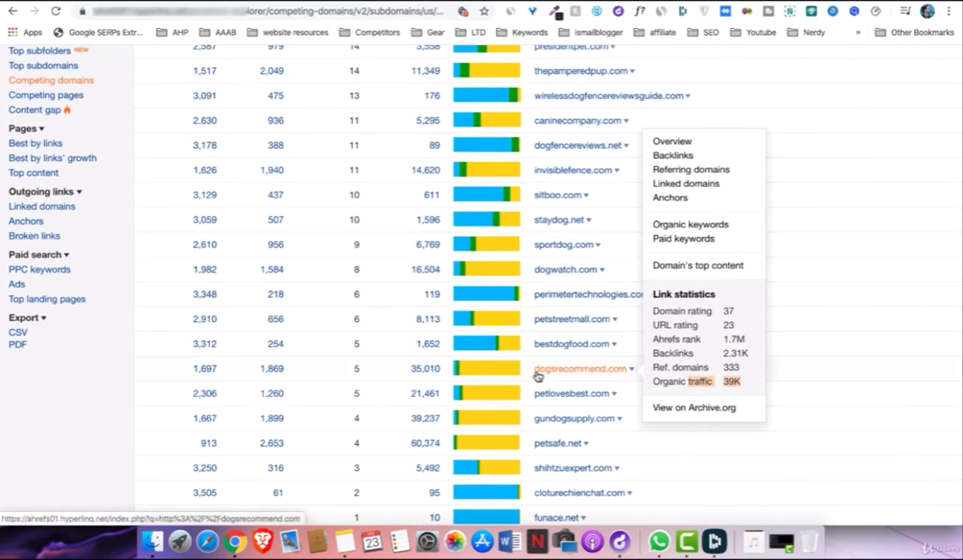
# - Copy the competing domain dogsrecommend.com and load that website in place of the Top 10 Best Wireless & Electric Dog Fences page
pyautogui.moveTo(532, 369); pyautogui.dragTo(628, 372)
pyautogui.press('super+c')
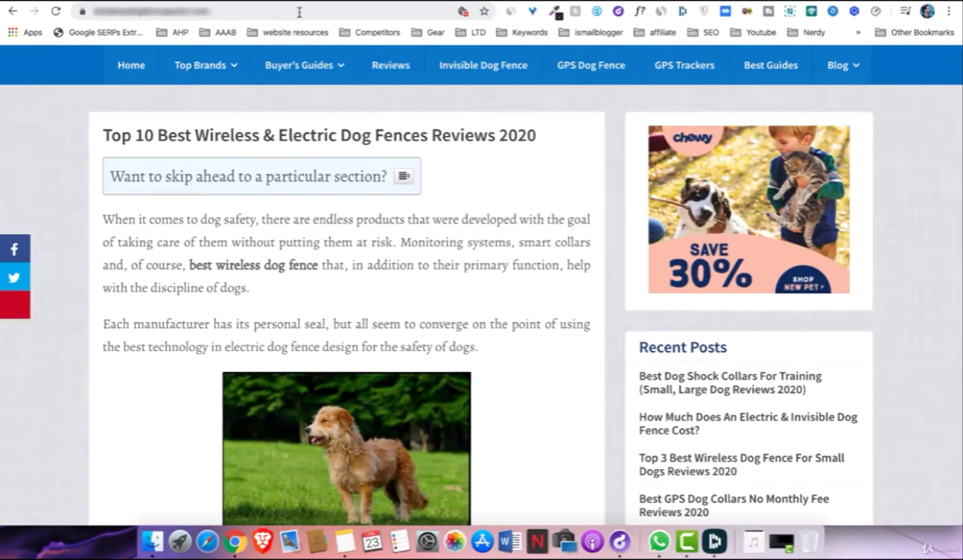
pyautogui.click(299, 13)
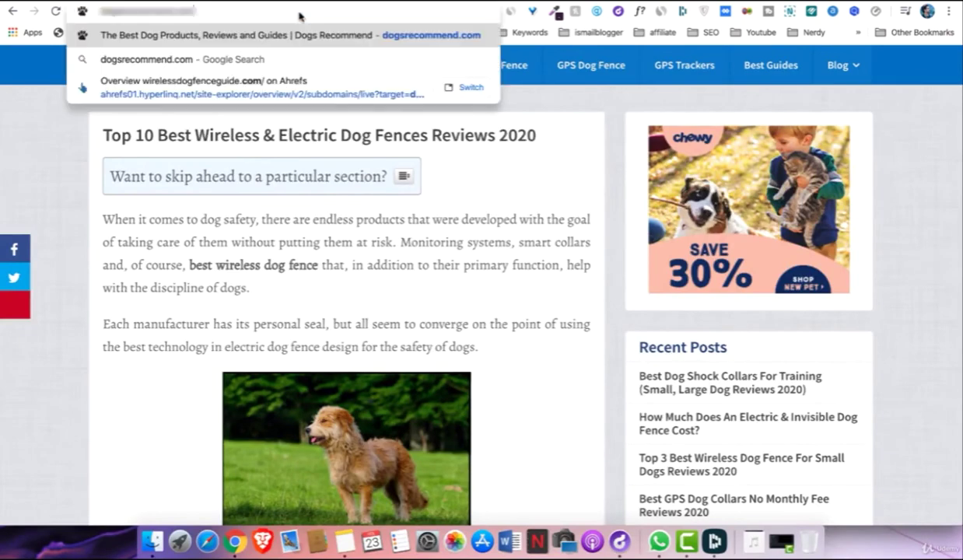
pyautogui.press('Return')
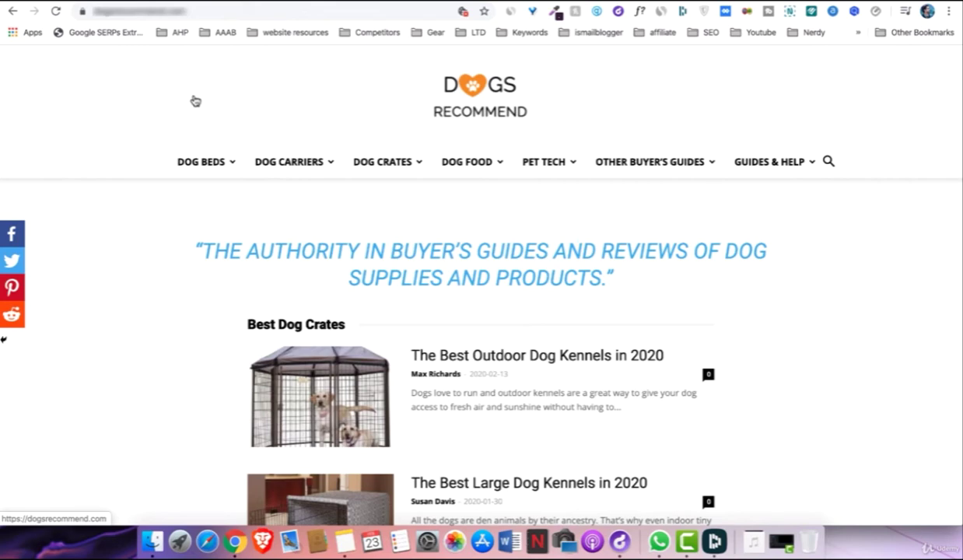
# - Examine the Dogs Recommend homepage and its Best Dog Crates buyer's guides
pyautogui.scroll(-4, 194, 100)
pyautogui.scroll(-1, 700, 369)
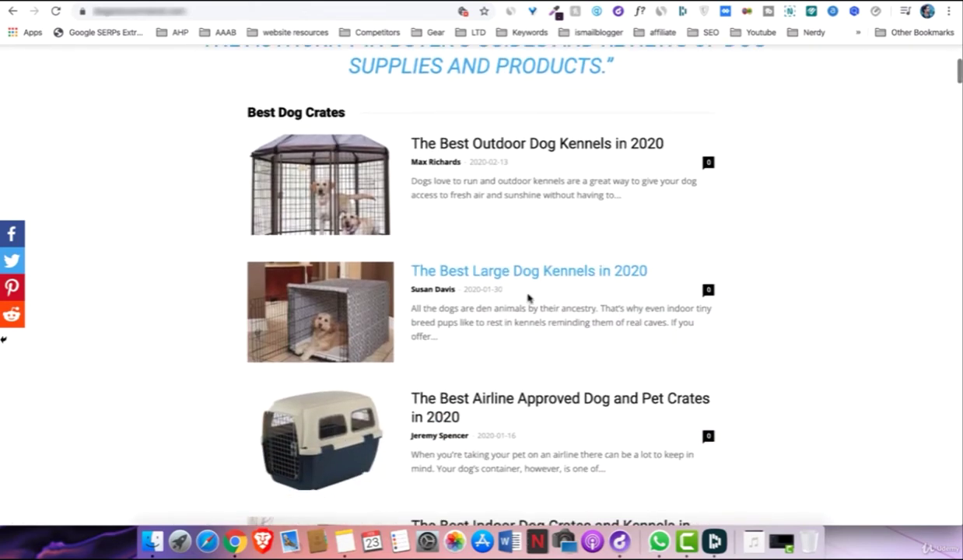
pyautogui.scroll(-8, 576, 389)
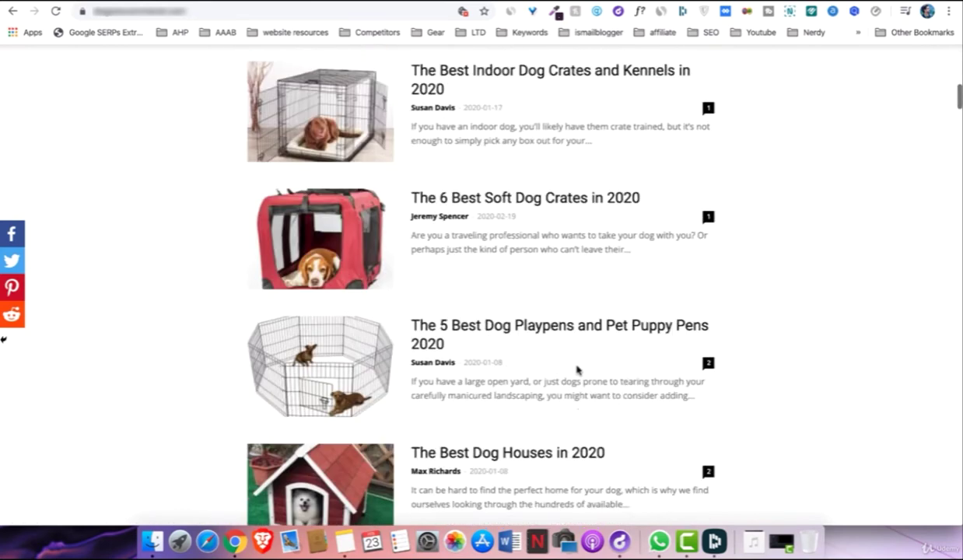
pyautogui.scroll(-3, 577, 370)
pyautogui.scroll(-3, 577, 370)
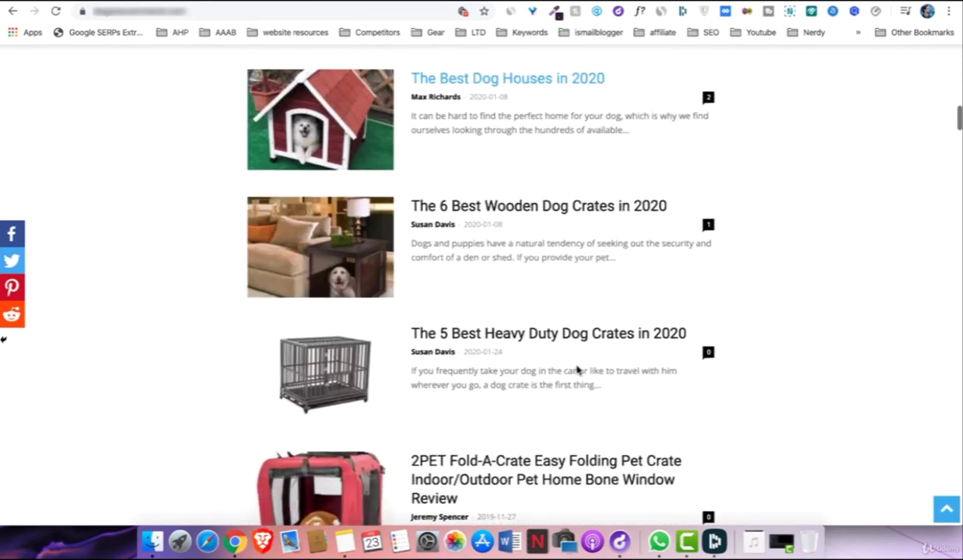
pyautogui.scroll(12, 577, 370)
pyautogui.scroll(4, 445, 260)
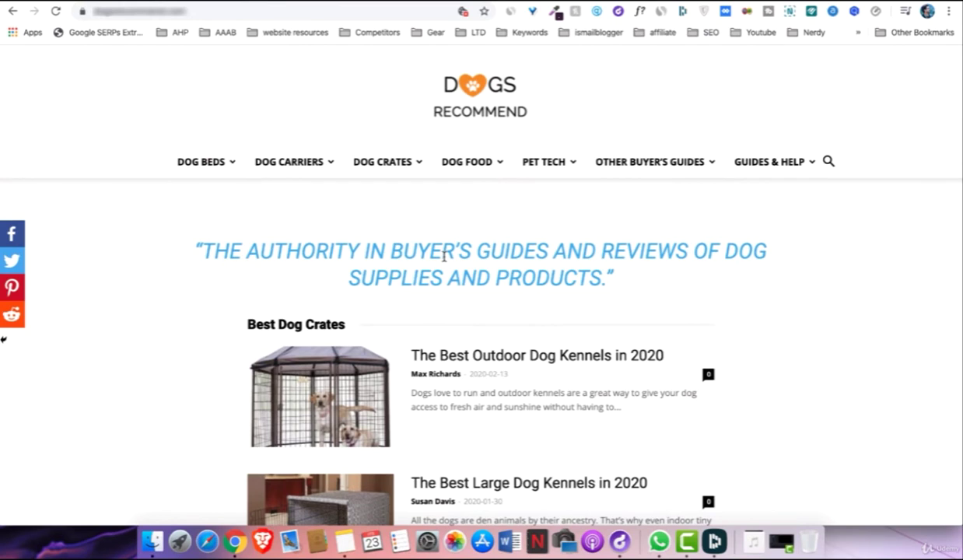
# - Copy the Dogs Recommend site address and run the Ahrefs Competing Domains report for dogsrecommend.com in place of wirelessdogfenceguide.com
pyautogui.click(290, 11)
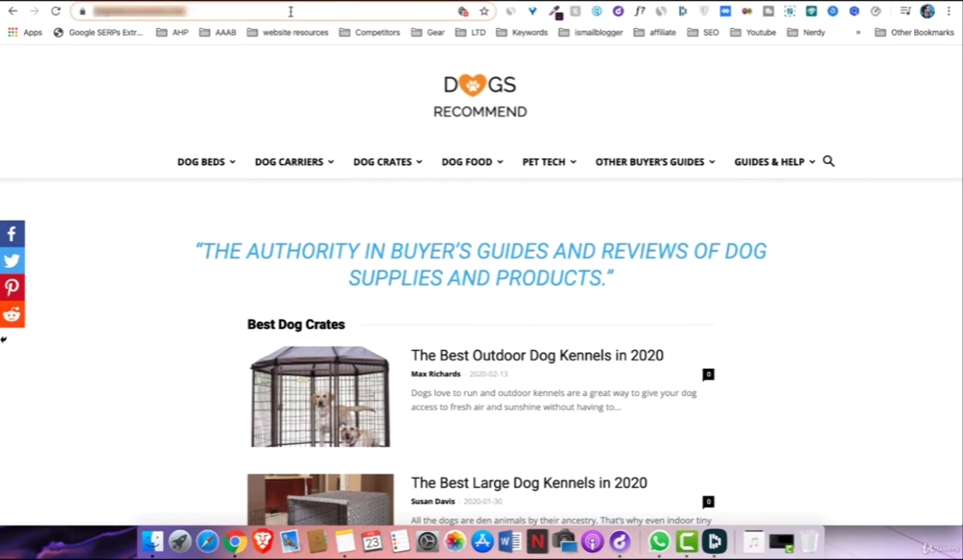
pyautogui.hotkey('ctrl', 'Tab')
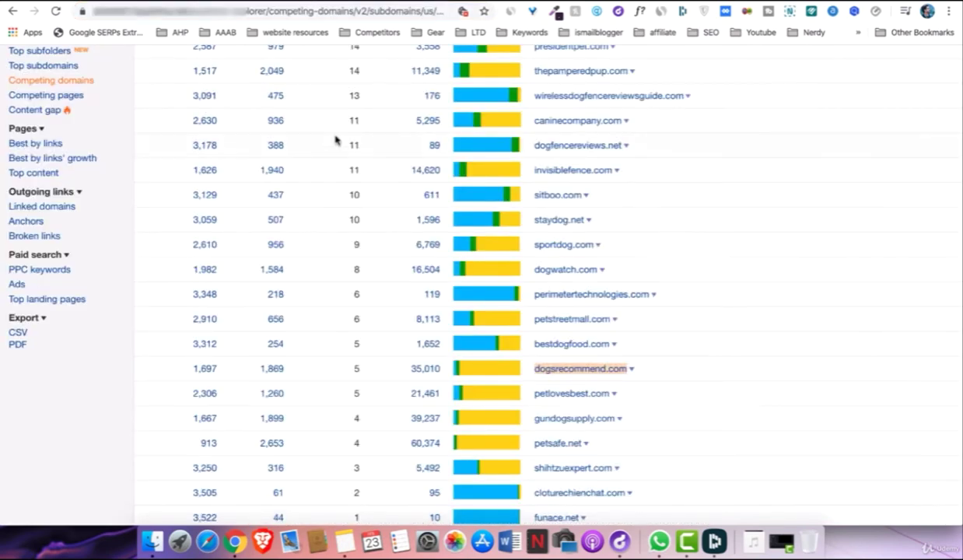
pyautogui.scroll(5, 336, 140)
pyautogui.tripleClick(161, 88)
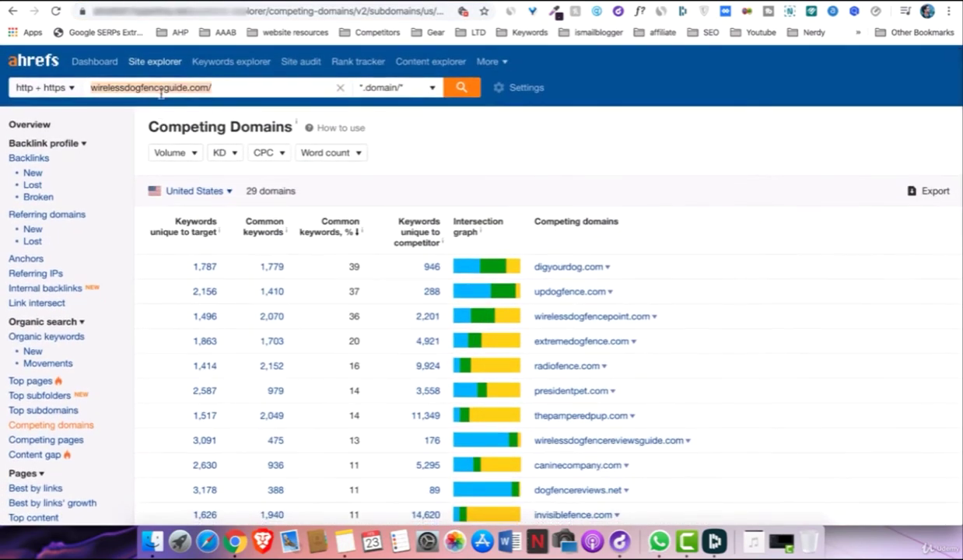
pyautogui.press('super+v')
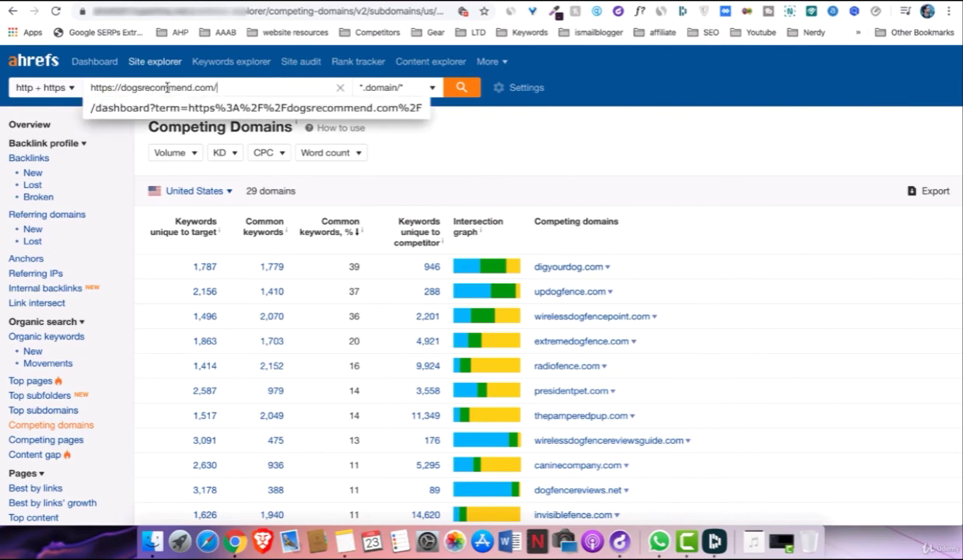
pyautogui.doubleClick(166, 88)
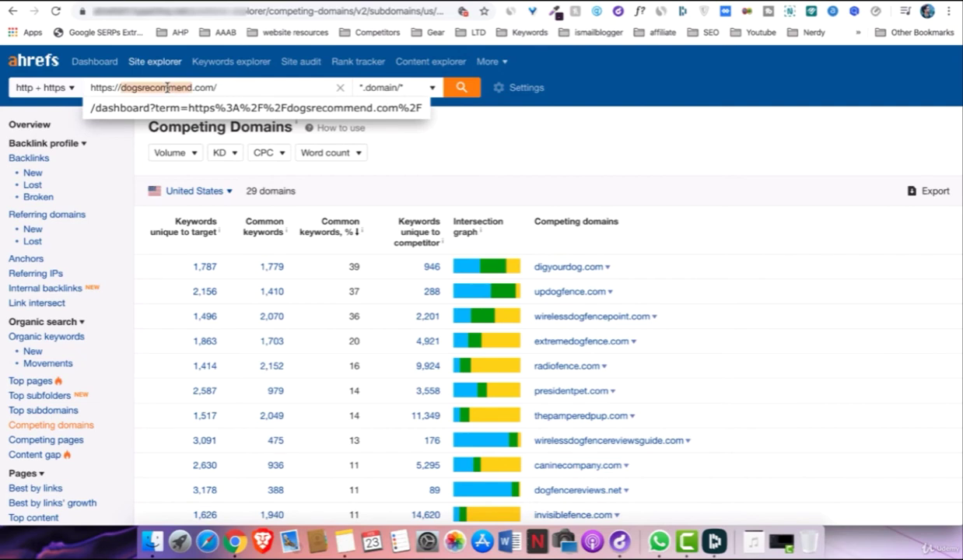
pyautogui.doubleClick(170, 88)
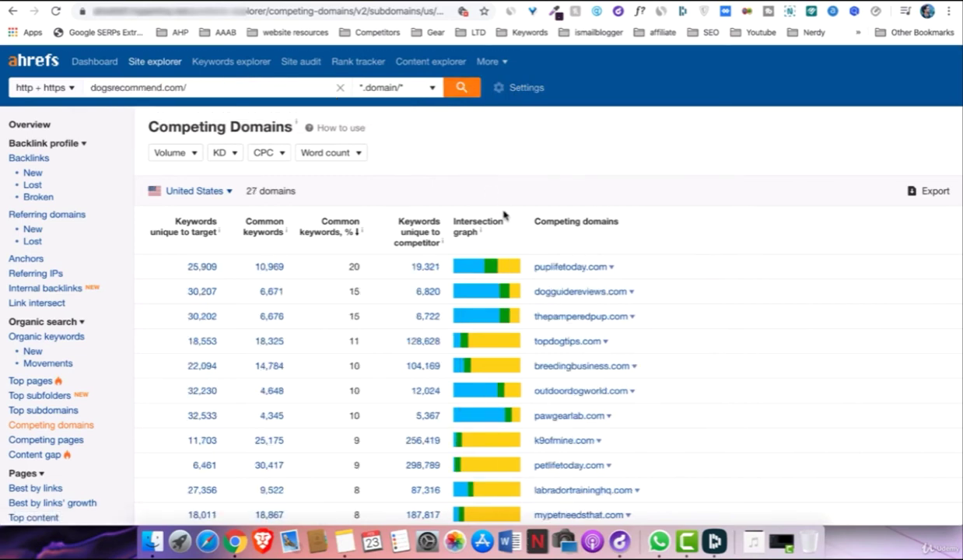
# - Check puplifetoday.com's unique keywords and its link statistics, including domain rating, in the competing domains list
pyautogui.scroll(-2, 546, 161)
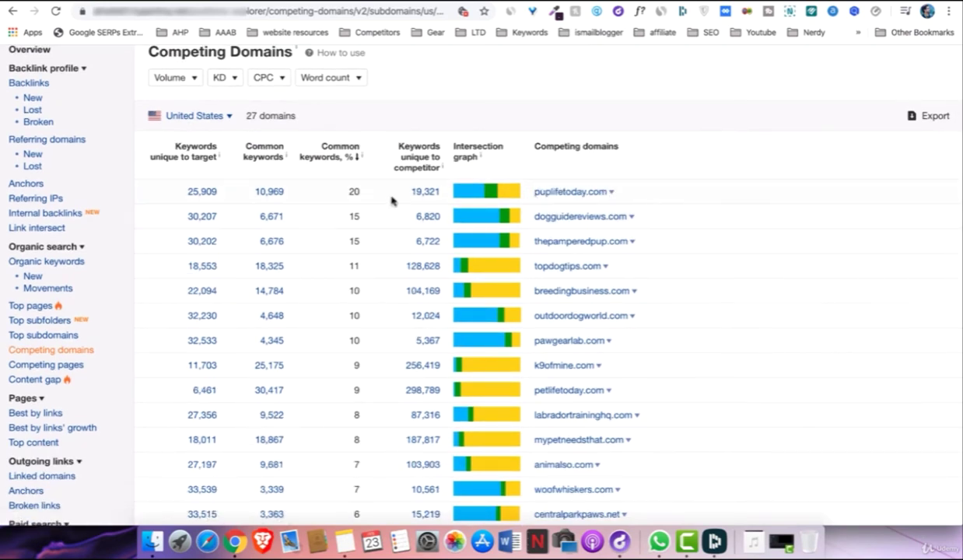
pyautogui.doubleClick(425, 191)
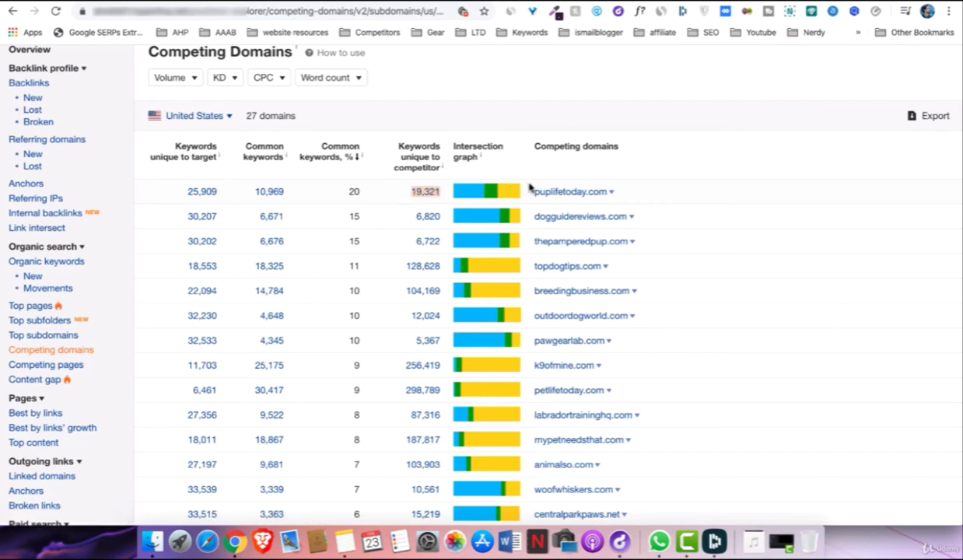
pyautogui.click(613, 191)
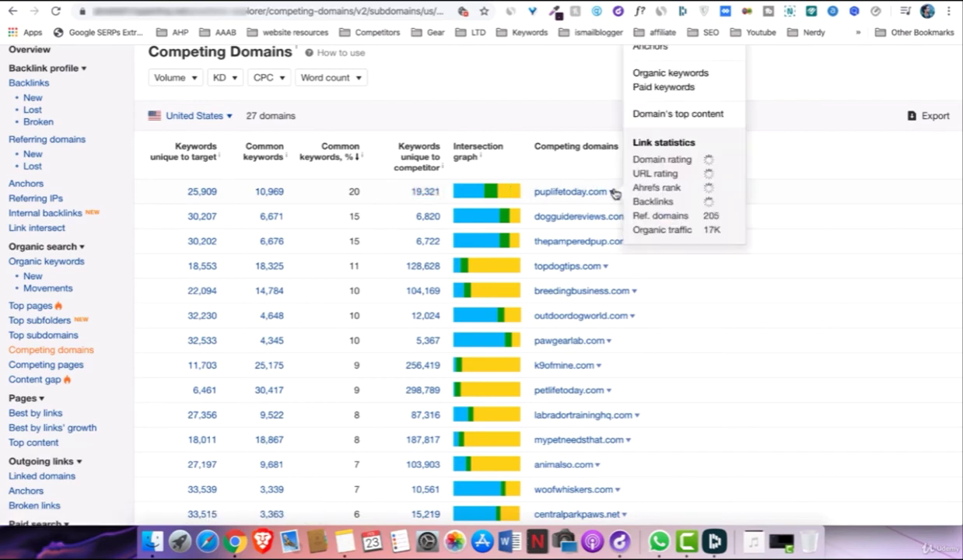
pyautogui.tripleClick(706, 159)
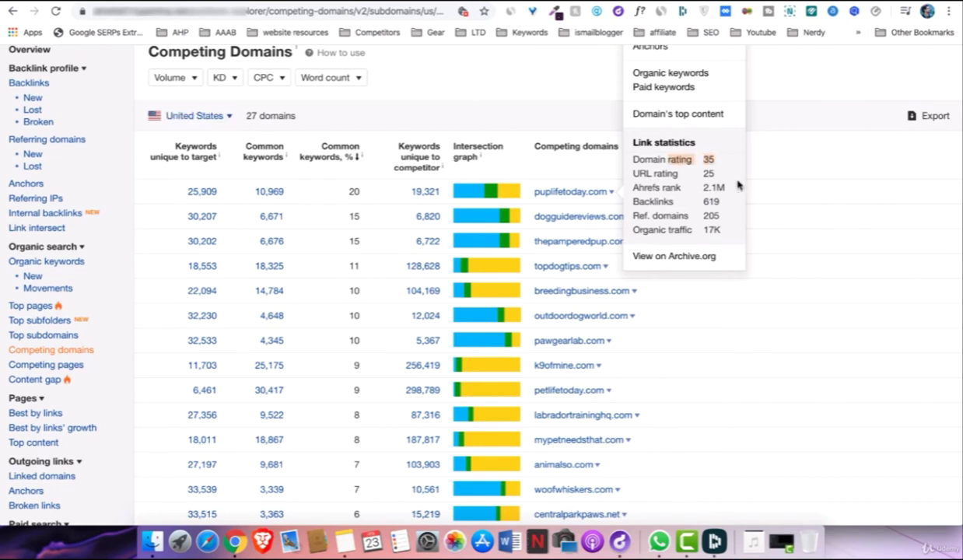
pyautogui.click(803, 164)
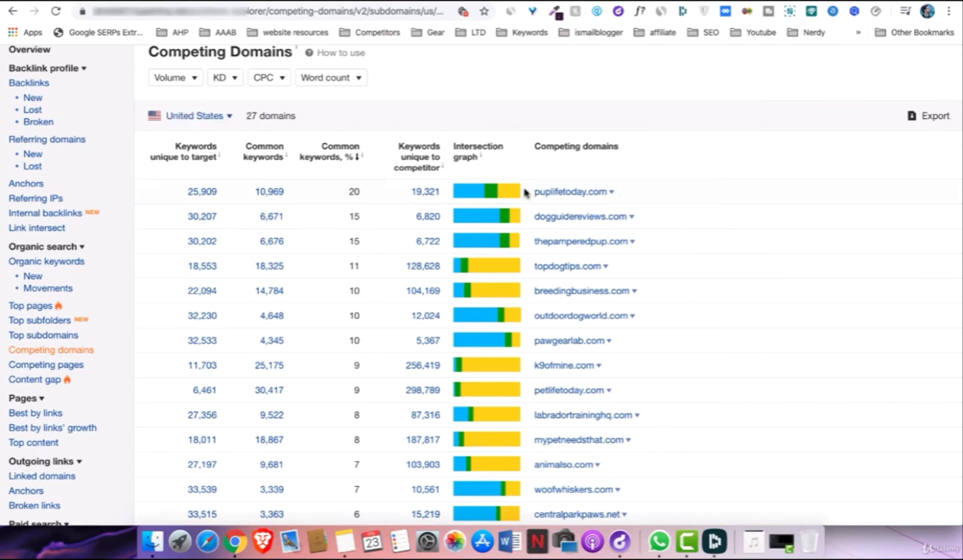
# - Load puplifetoday.com in place of the Dogs Recommend page, skim its homepage articles and return to the competing domains report
pyautogui.moveTo(530, 190); pyautogui.dragTo(343, 9)
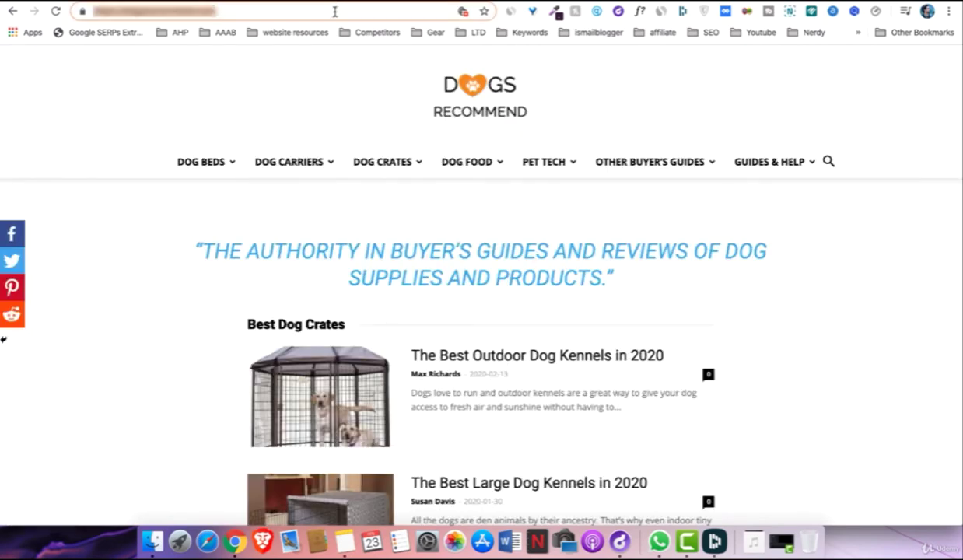
pyautogui.press('Return')
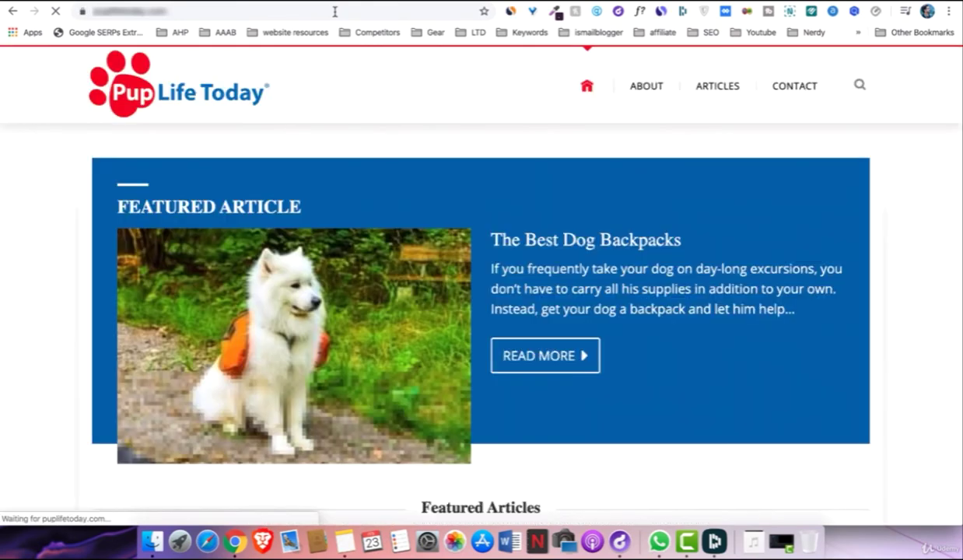
pyautogui.scroll(-8, 430, 225)
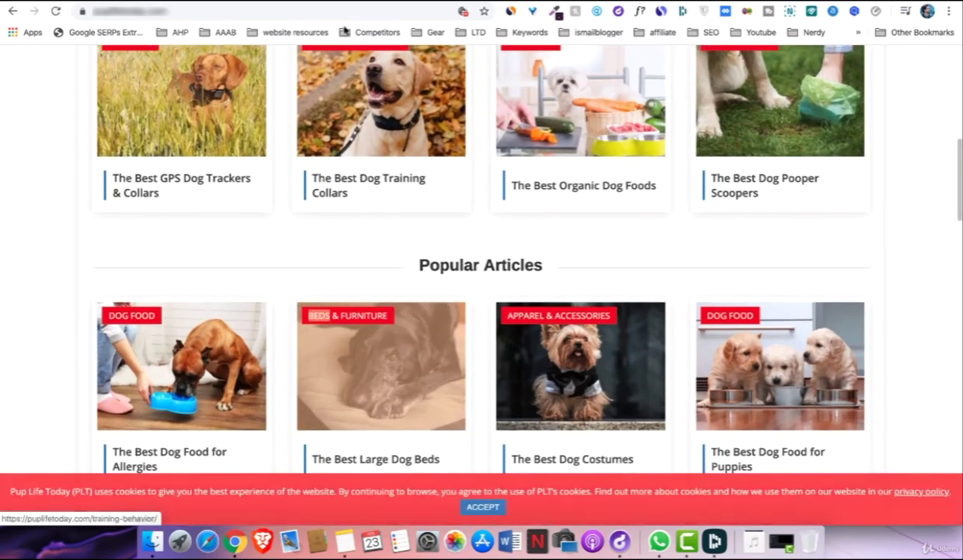
pyautogui.hotkey('ctrl', 'w')
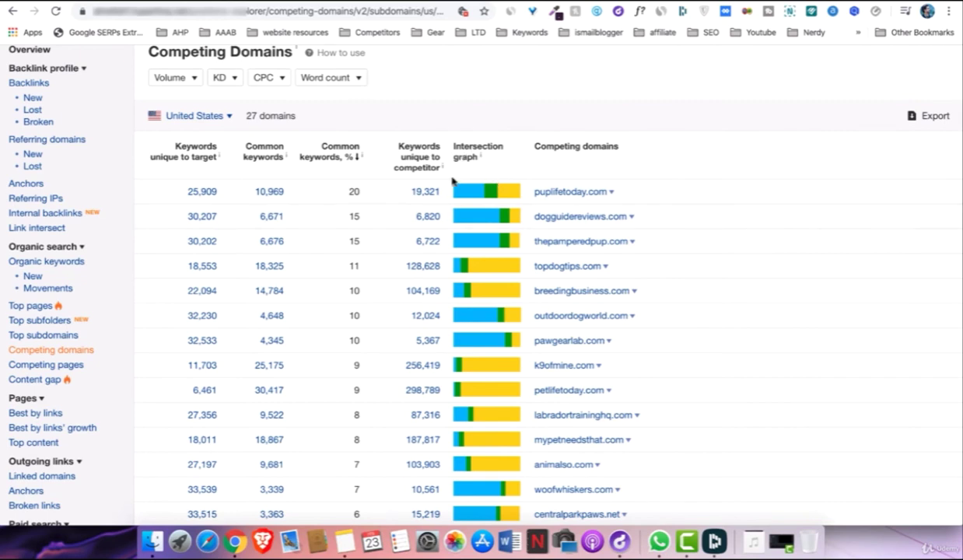
# - Check the link statistics of dogguidereviews.com and topdogtips.com, and copy the topdogtips.com domain
pyautogui.click(632, 217)
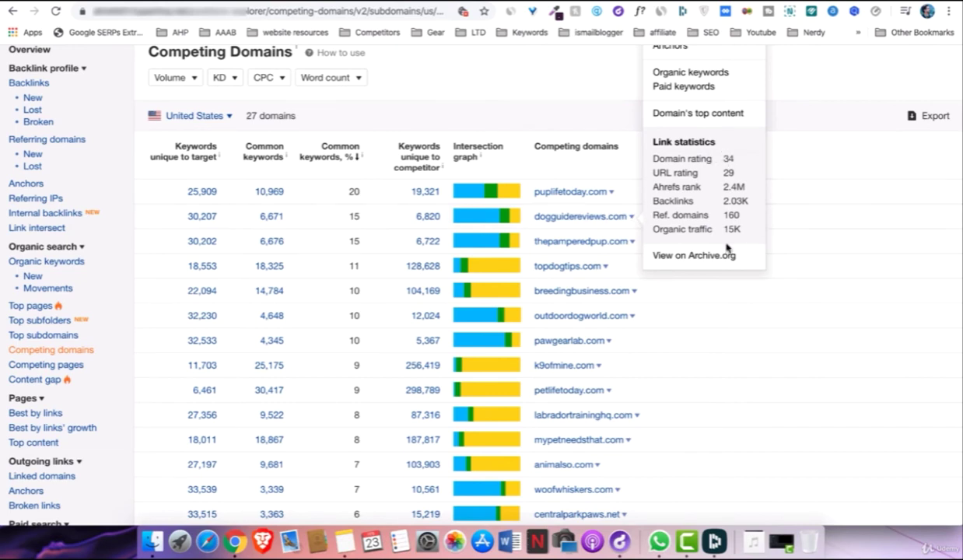
pyautogui.click(605, 267)
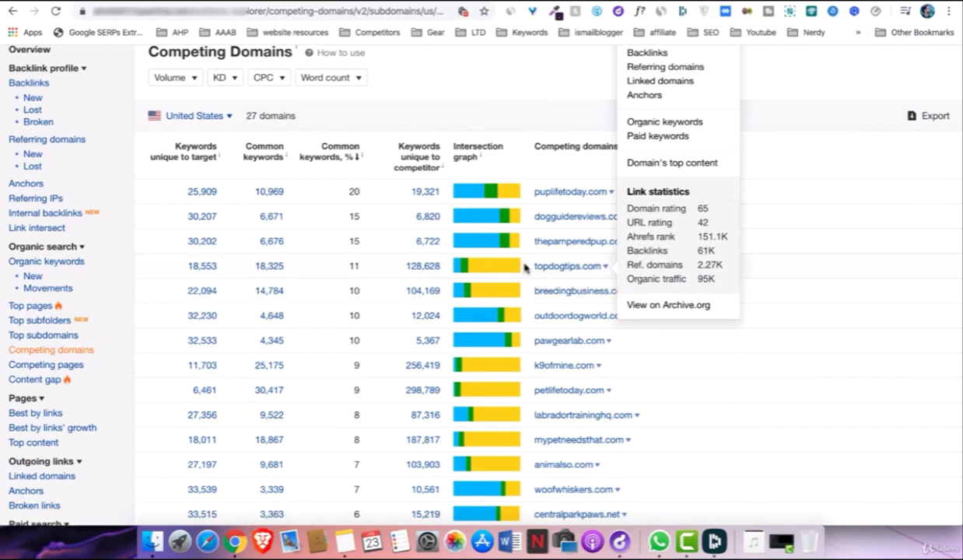
pyautogui.click(568, 266)
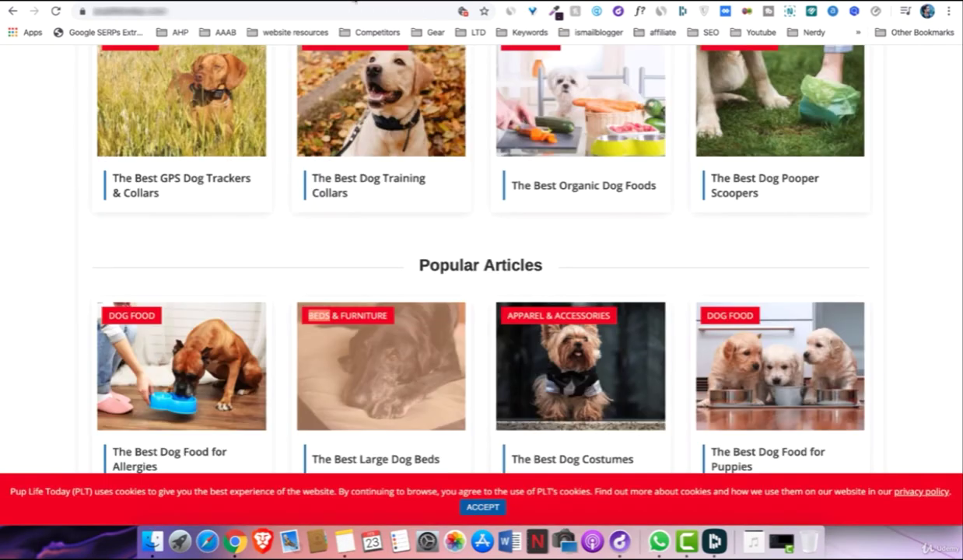
# - Load topdogtips.com in place of the Pup Life Today page and look through its homepage articles
pyautogui.click(338, 6)
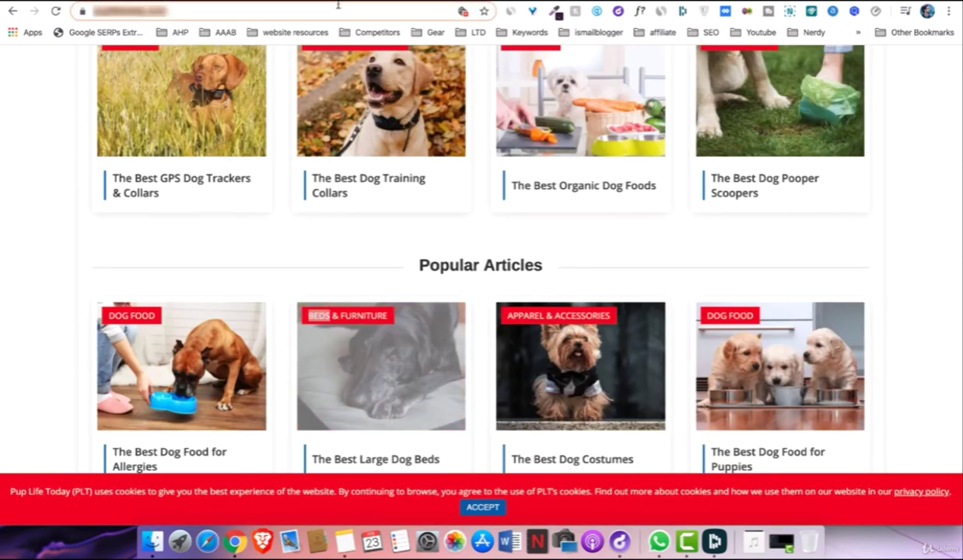
pyautogui.write('topdogtips.com')
pyautogui.press('Return')
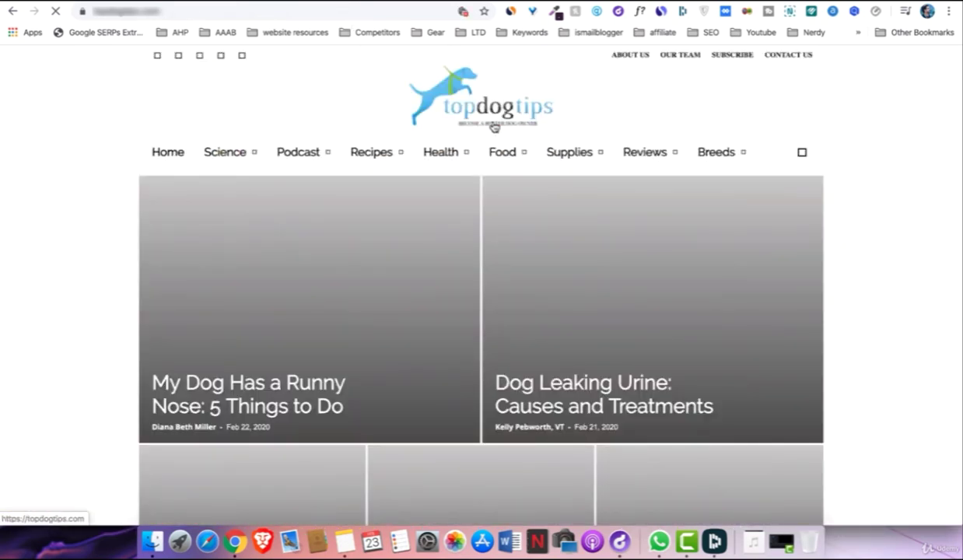
pyautogui.scroll(-5, 493, 127)
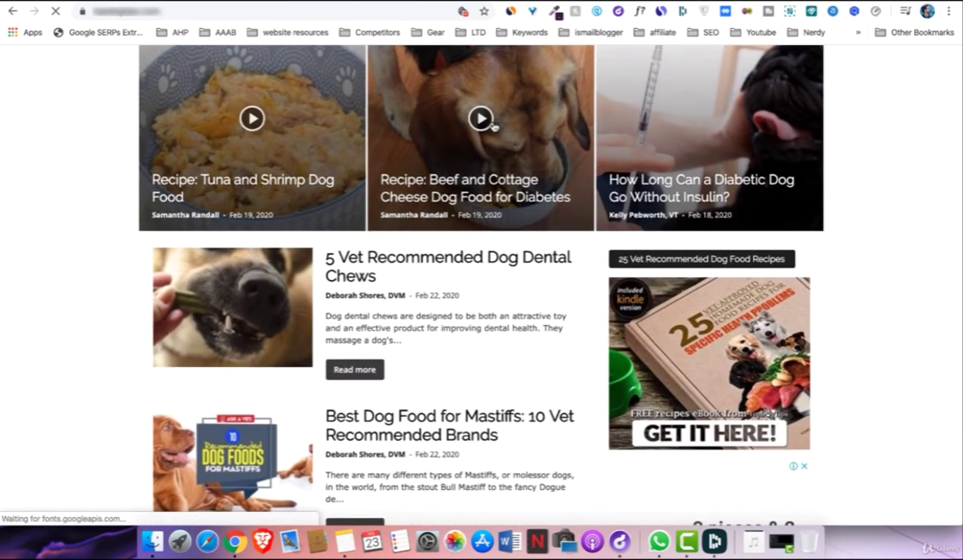
pyautogui.scroll(5, 494, 126)
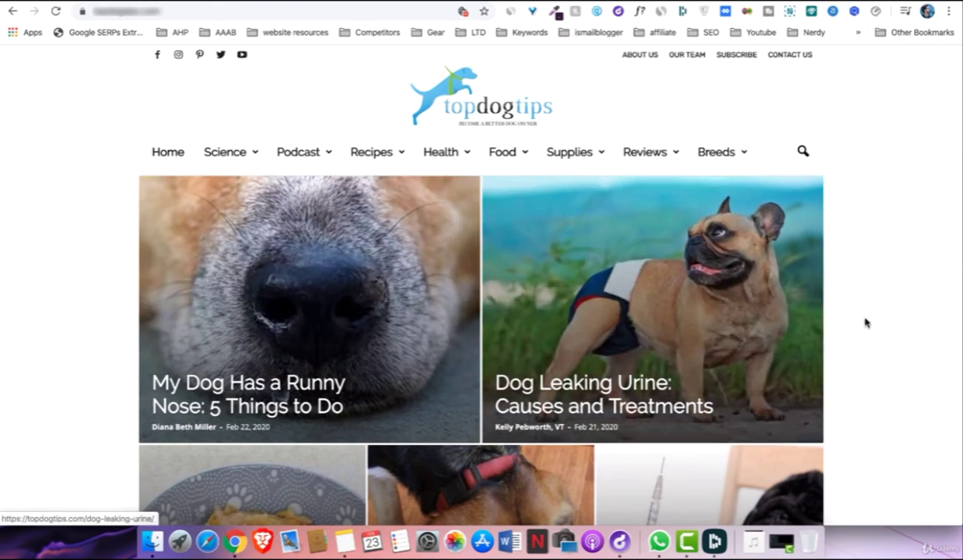
pyautogui.scroll(-15, 862, 322)
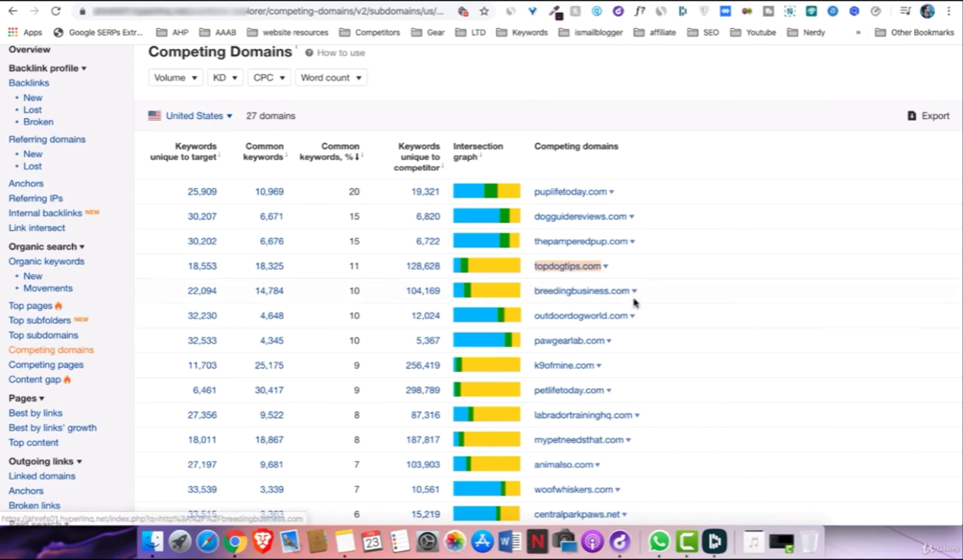
# - Check breedingbusiness.com's link statistics and organic traffic, and load that website in place of the Top Dog Tips page
pyautogui.click(635, 294)
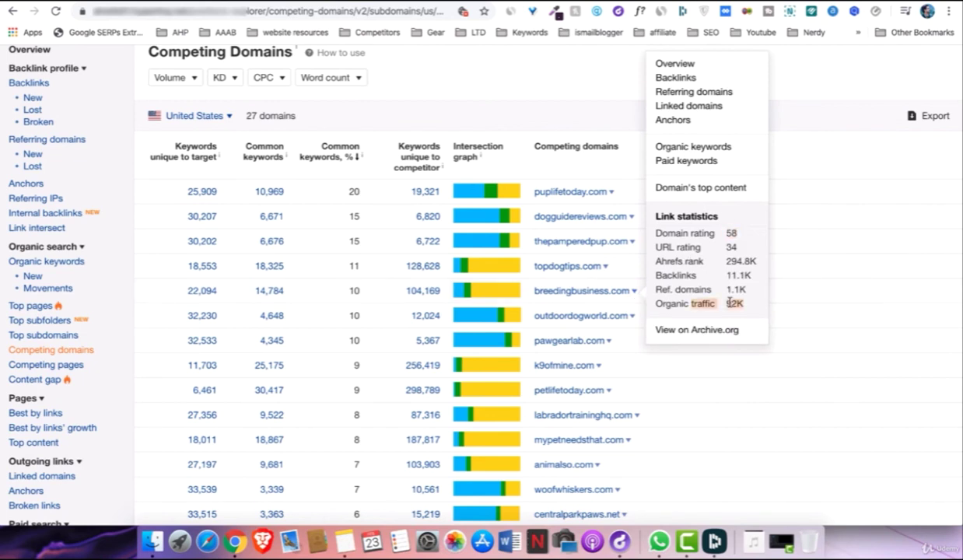
pyautogui.click(633, 293)
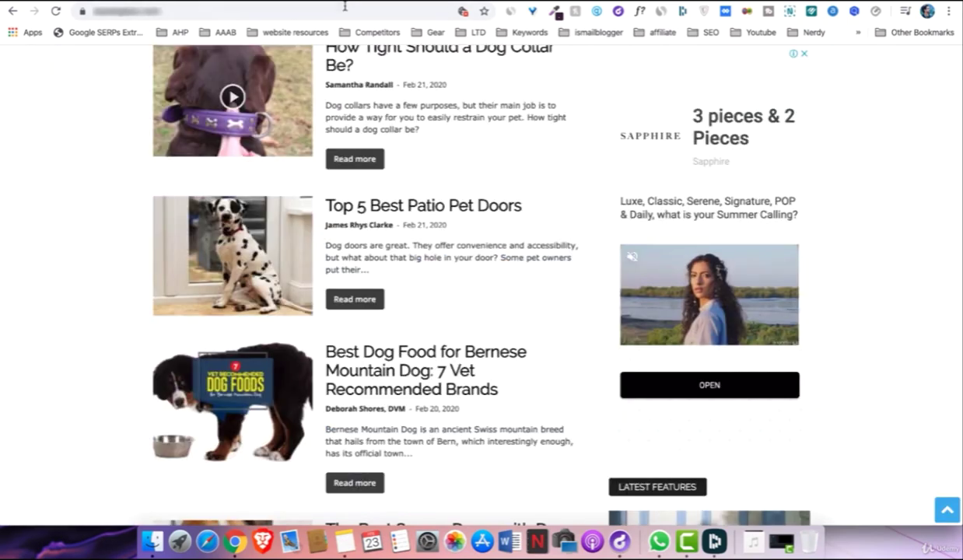
pyautogui.click(345, 9)
pyautogui.write('breedingbusiness.com')
pyautogui.press('Return')
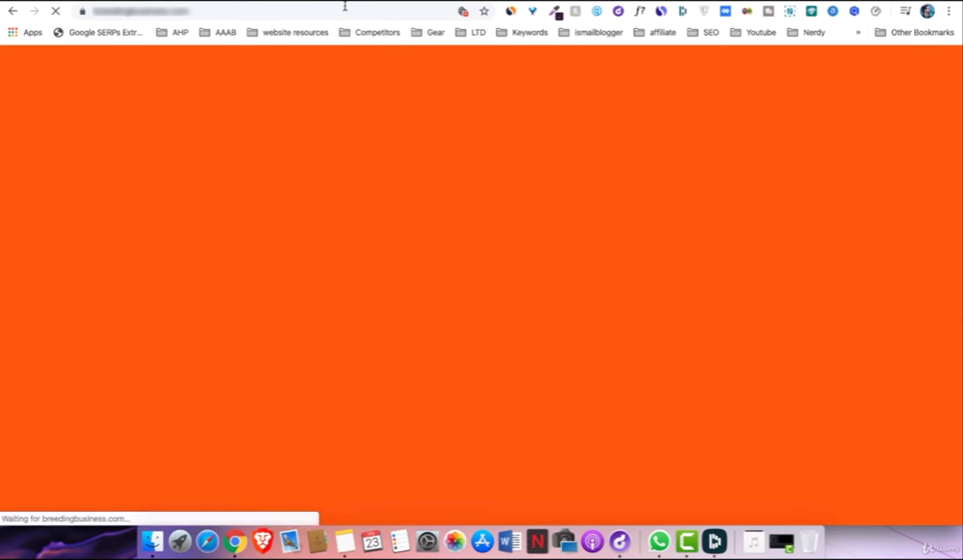
# - Examine the Breeding Business homepage, including its latest articles, product reviews list and popular dog breeding posts
pyautogui.scroll(-2, 509, 254)
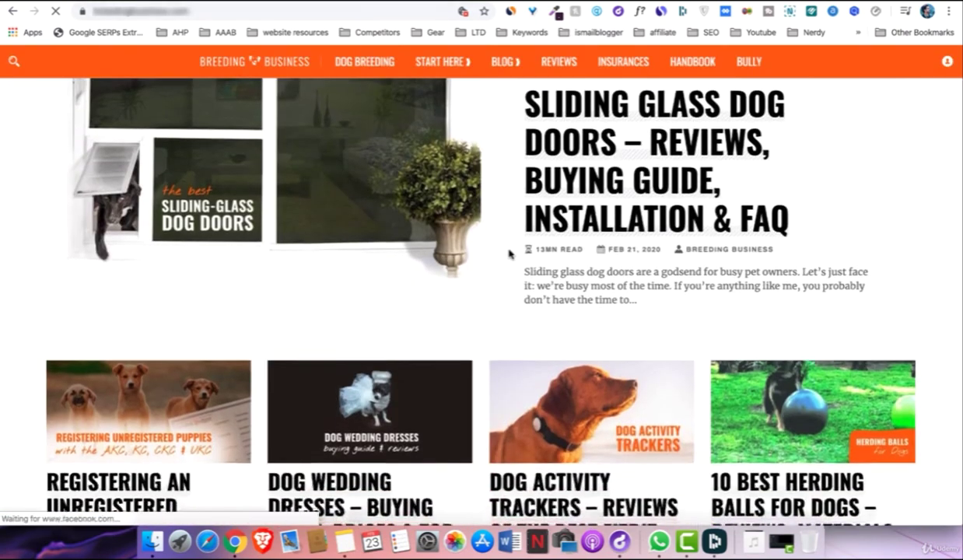
pyautogui.scroll(-5, 510, 253)
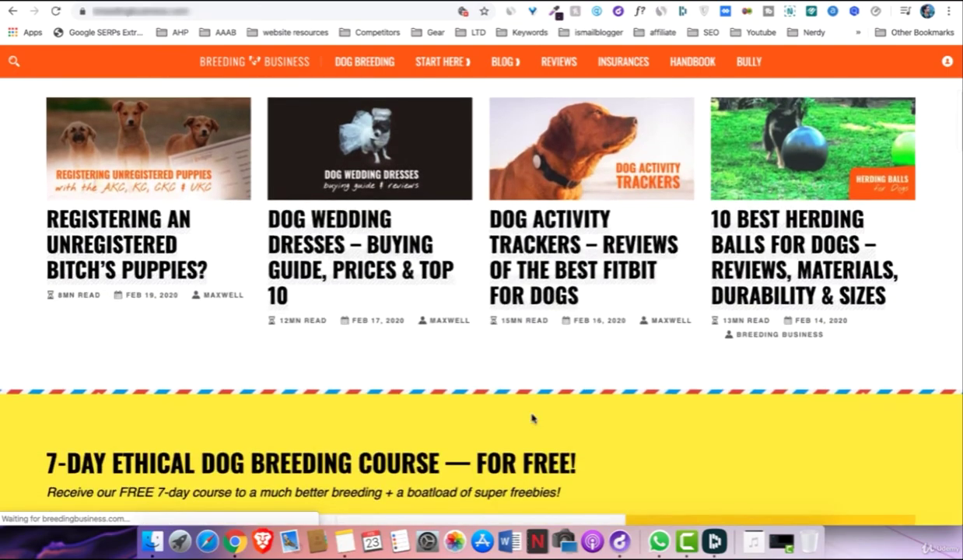
pyautogui.scroll(-10, 532, 418)
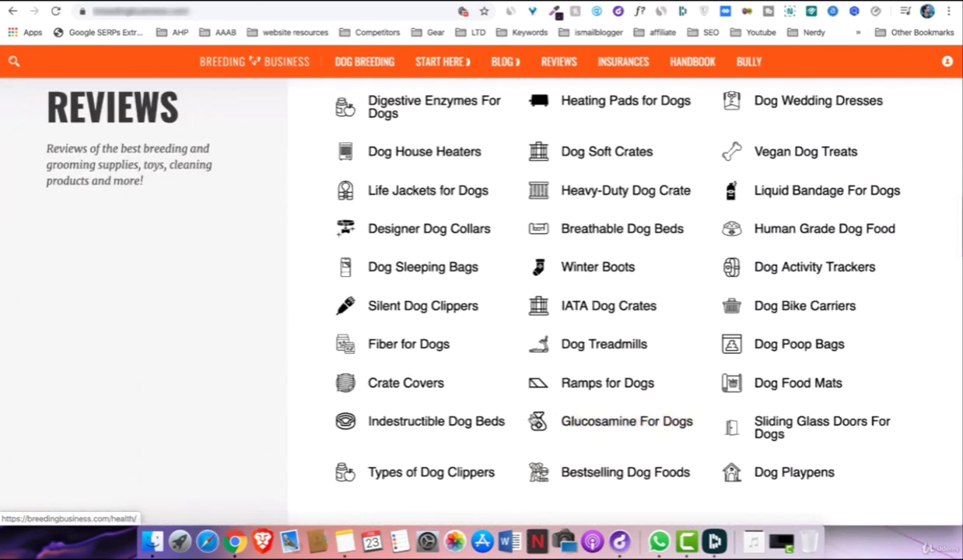
pyautogui.scroll(10, 534, 424)
pyautogui.scroll(-6, 533, 427)
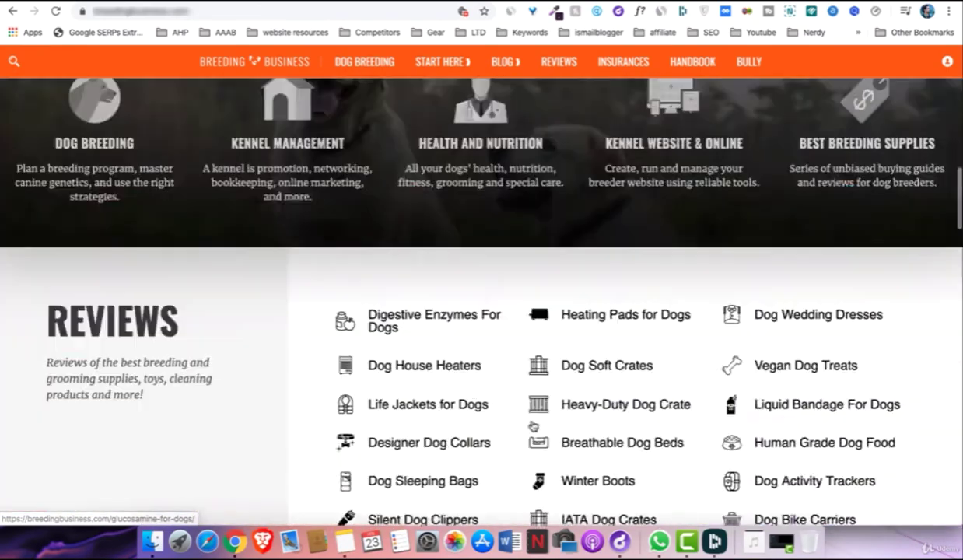
pyautogui.scroll(5, 533, 426)
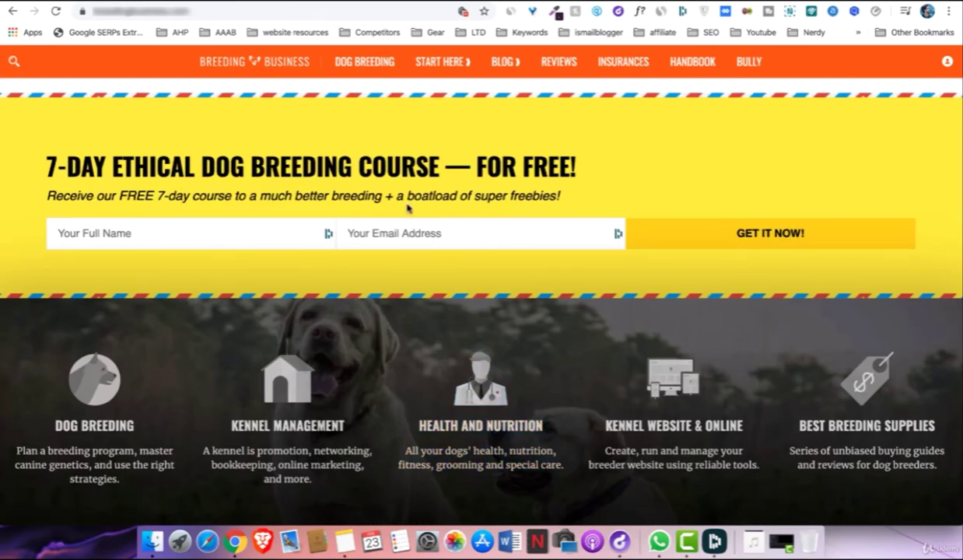
pyautogui.scroll(-20, 407, 208)
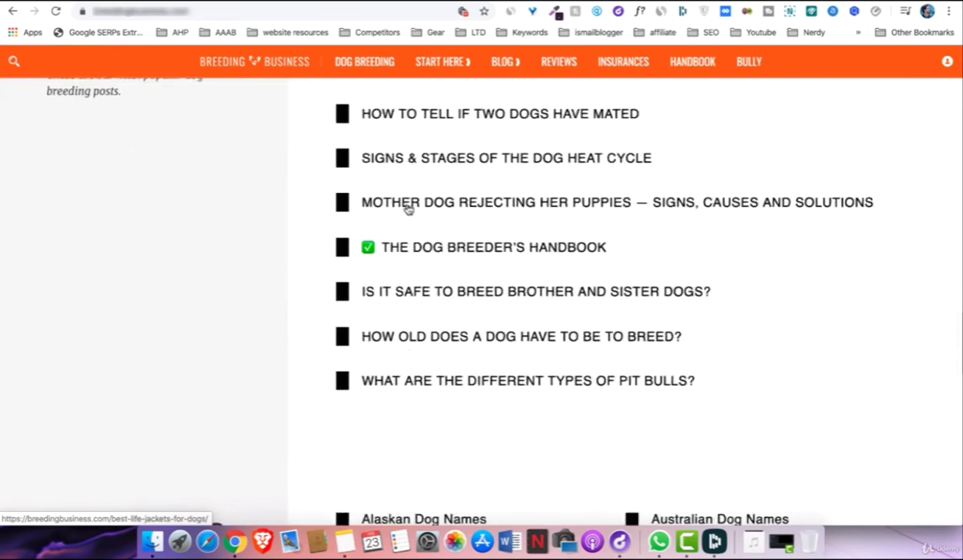
pyautogui.scroll(-10, 407, 207)
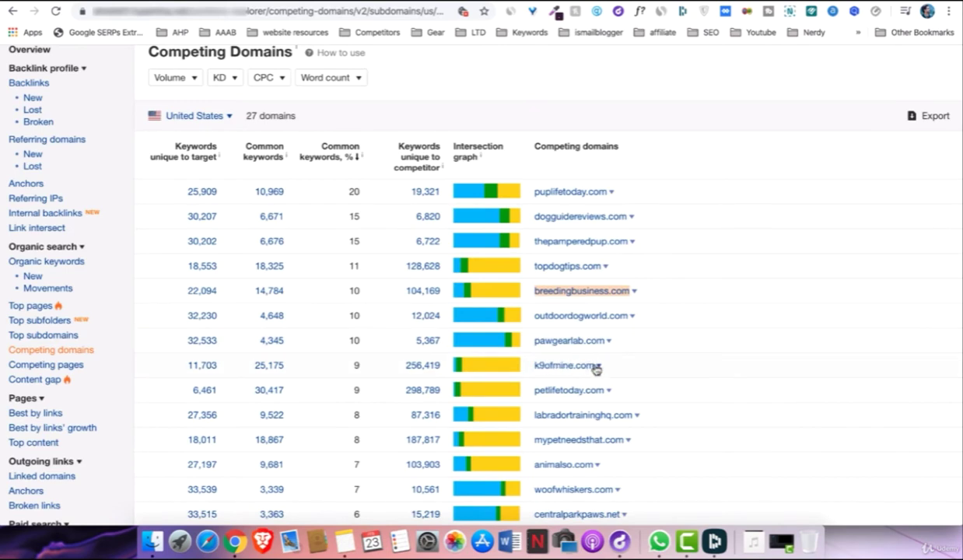
# - Check petlifetoday.com's link statistics and organic traffic, and load that website in place of the Breeding Business page
pyautogui.click(608, 392)
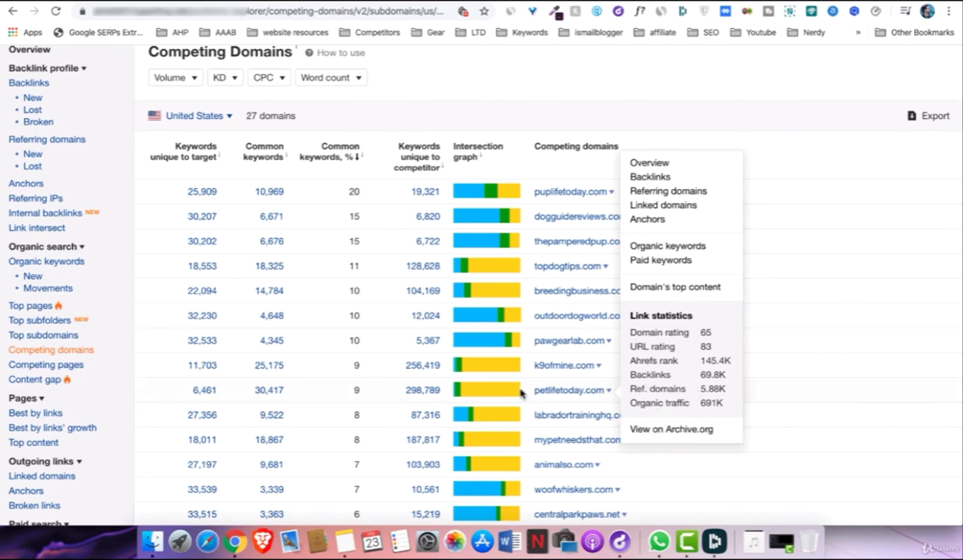
pyautogui.moveTo(527, 391); pyautogui.dragTo(605, 394)
pyautogui.hotkey('ctrl', 'c')
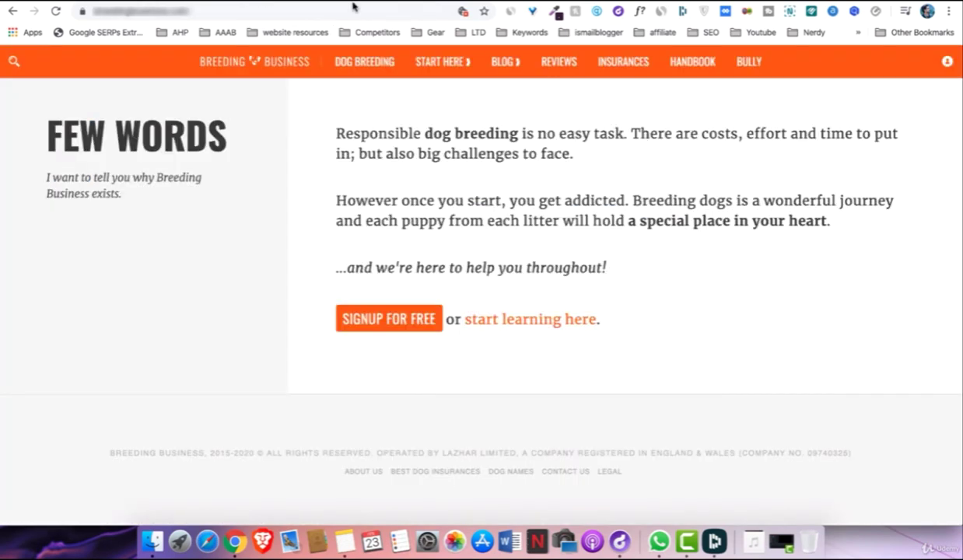
pyautogui.click(352, 10)
pyautogui.hotkey('ctrl', 'v')
pyautogui.press('Return')
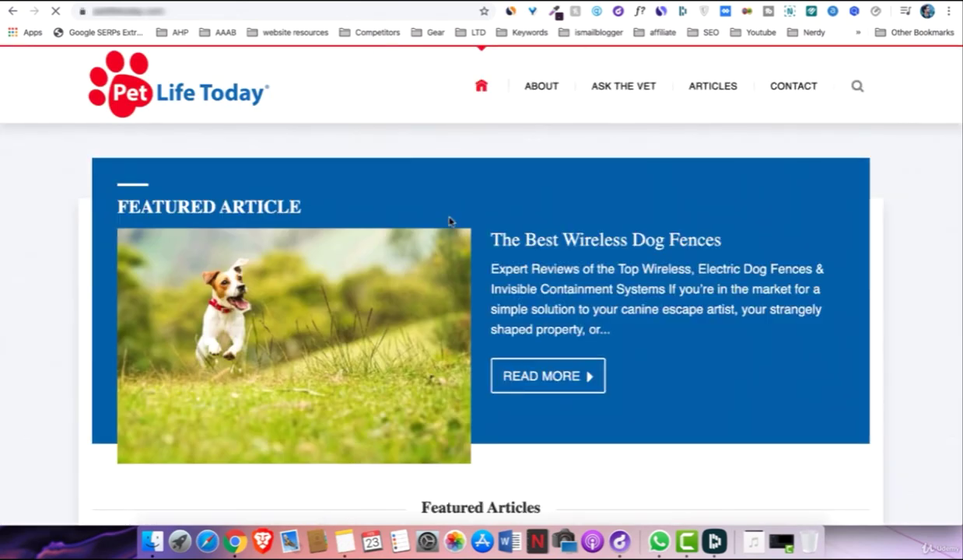
# - Look through the Pet Life Today homepage, including its featured articles and the best-product guides listed by category
pyautogui.scroll(-6, 449, 221)
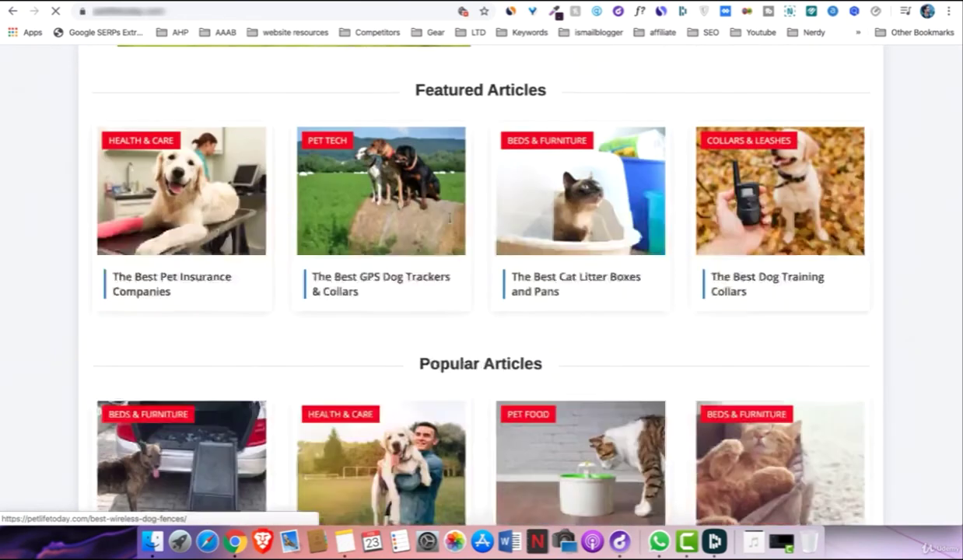
pyautogui.scroll(-5, 448, 218)
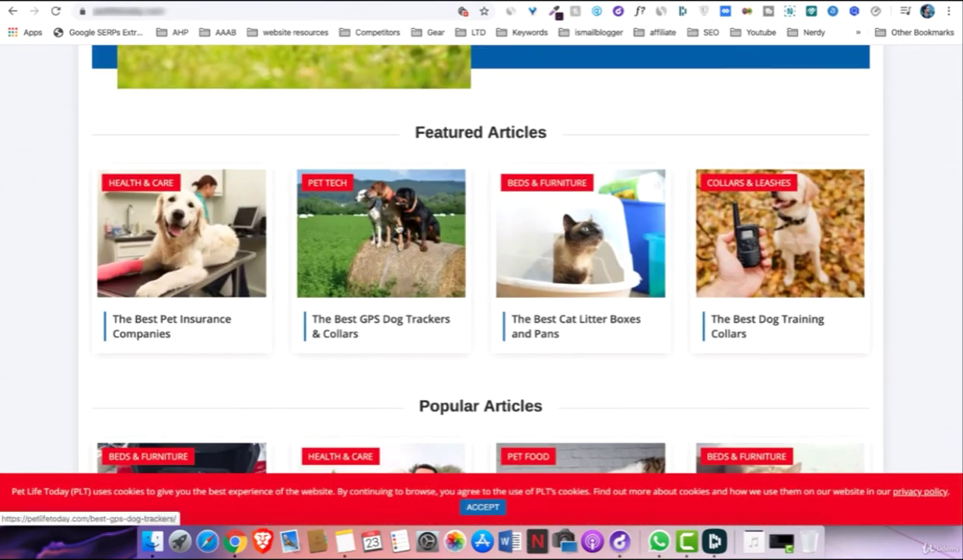
pyautogui.scroll(10, 376, 236)
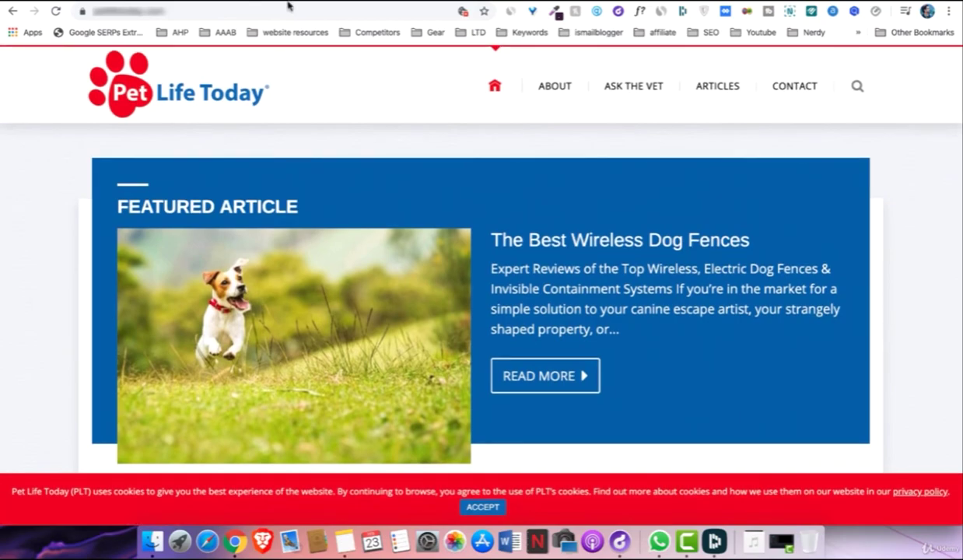
pyautogui.scroll(-20, 407, 168)
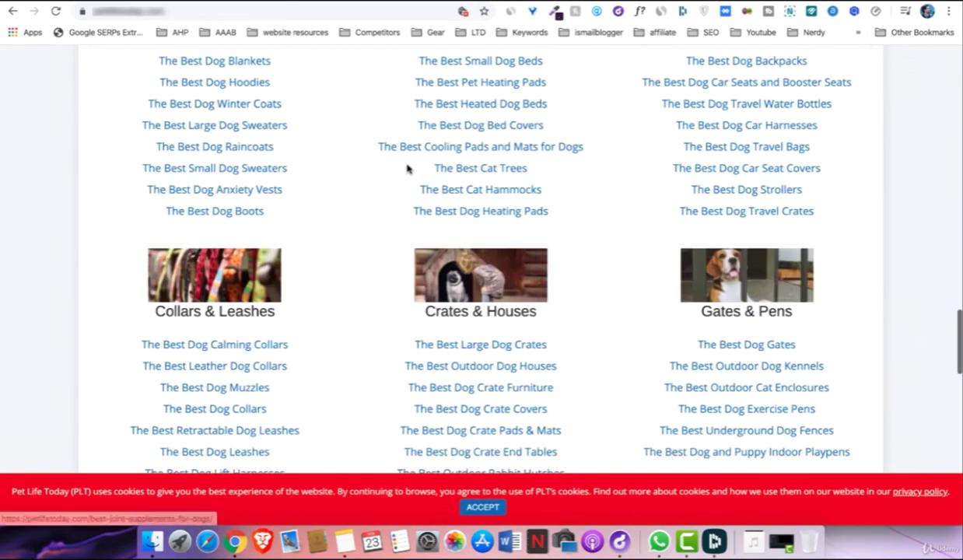
pyautogui.scroll(10, 407, 168)
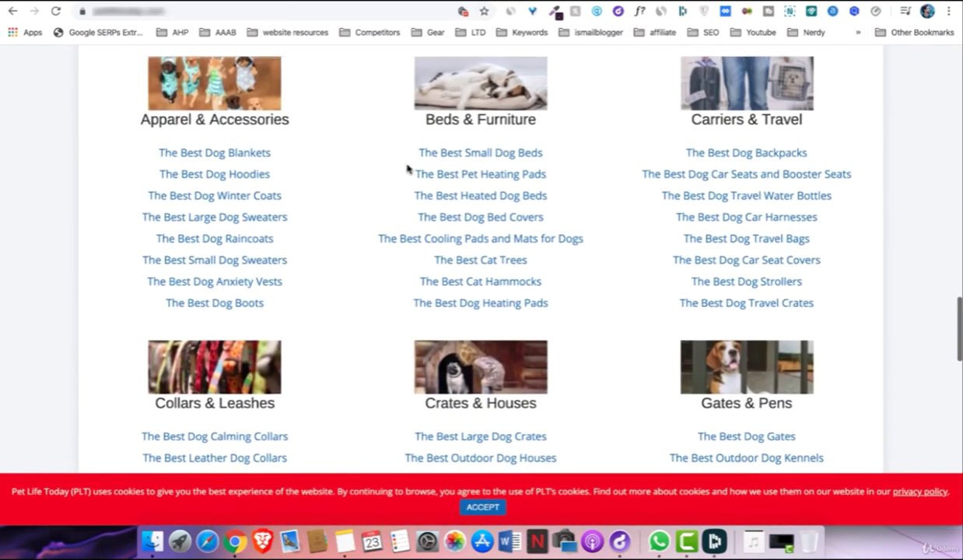
# - Load labradortraininghq.com in place of the Pet Life Today page and look through its homepage sections and latest posts
pyautogui.click(303, 3)
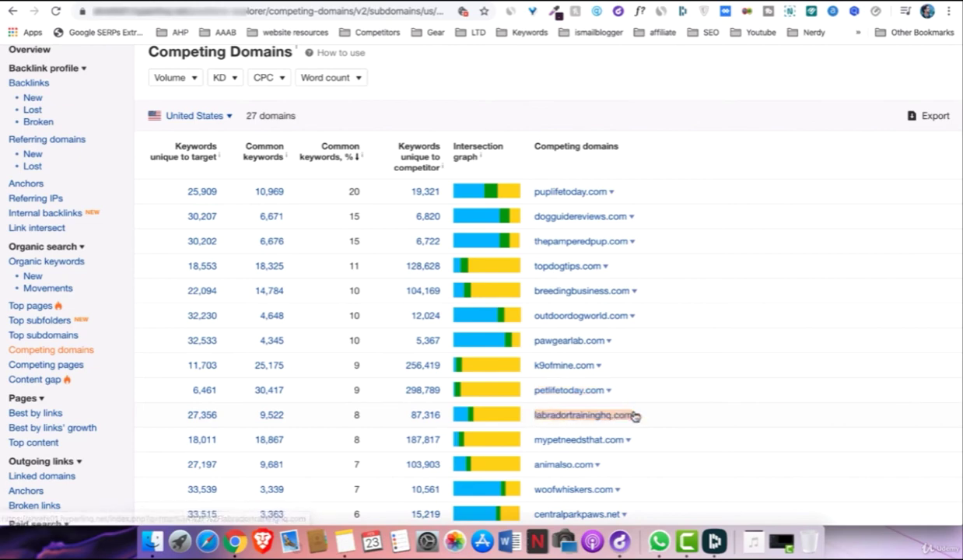
pyautogui.click(345, 3)
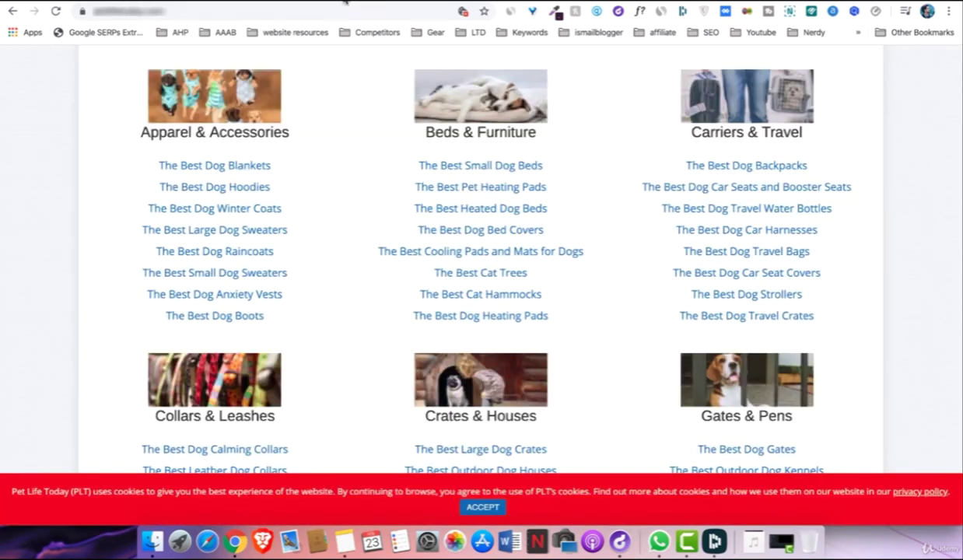
pyautogui.click(340, 10)
pyautogui.write('labradortraininghq.com')
pyautogui.press('Return')
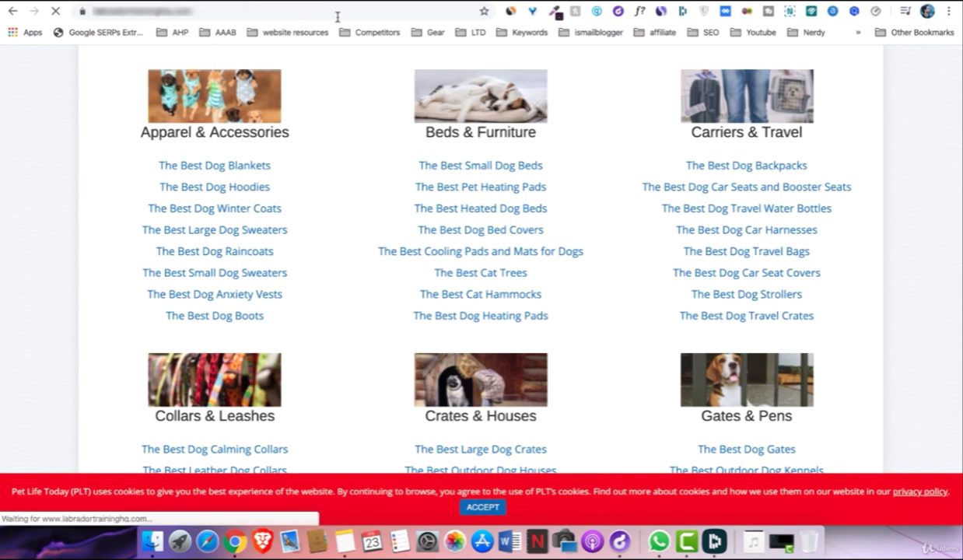
pyautogui.scroll(-3, 420, 171)
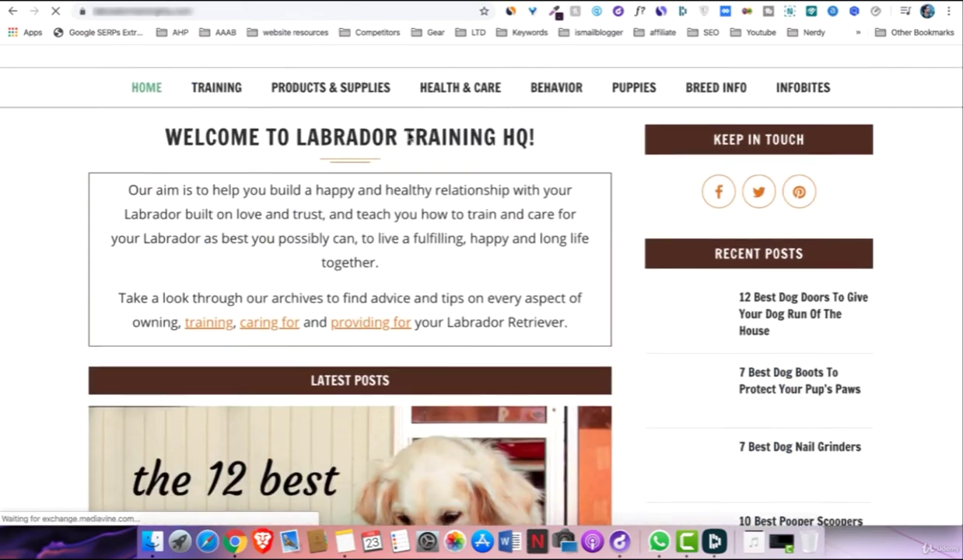
pyautogui.scroll(-3, 437, 204)
pyautogui.scroll(5, 442, 256)
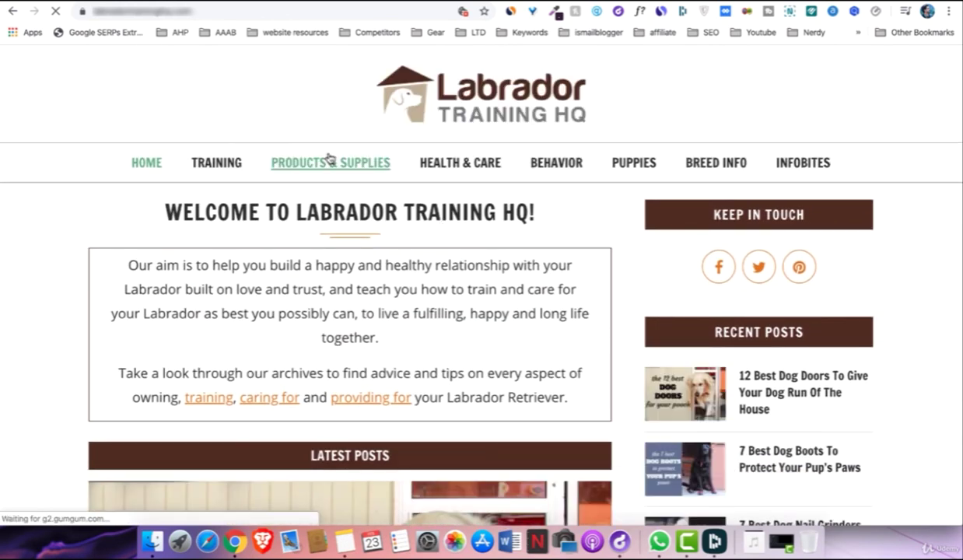
# - Check the link statistics of labradortraininghq.com and mypetneedsthat.com in the competing domains list
pyautogui.press('super+w')
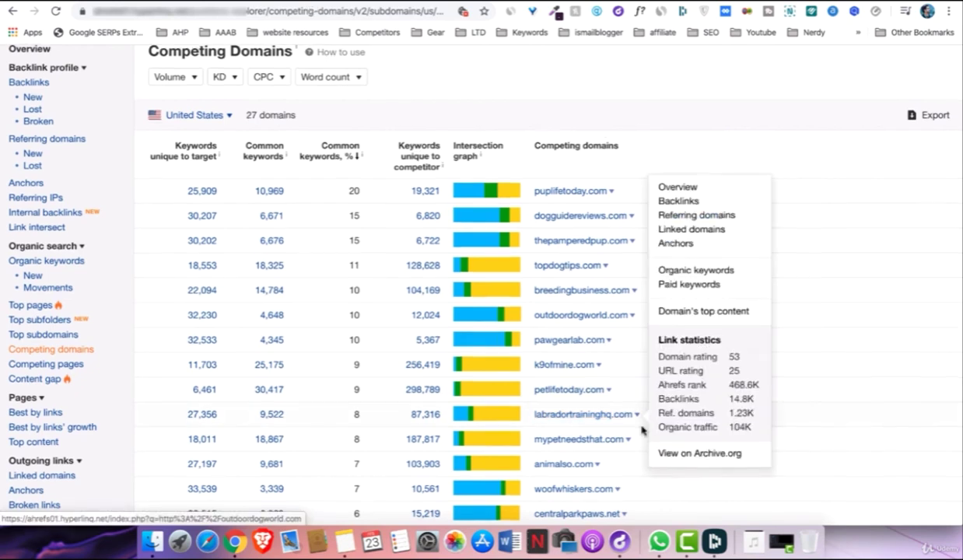
pyautogui.scroll(-2, 636, 420)
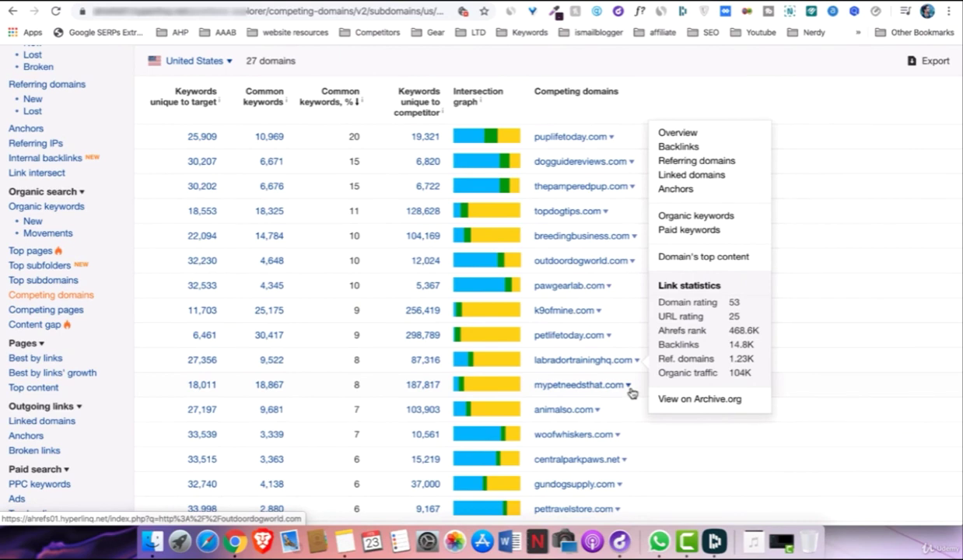
pyautogui.click(630, 387)
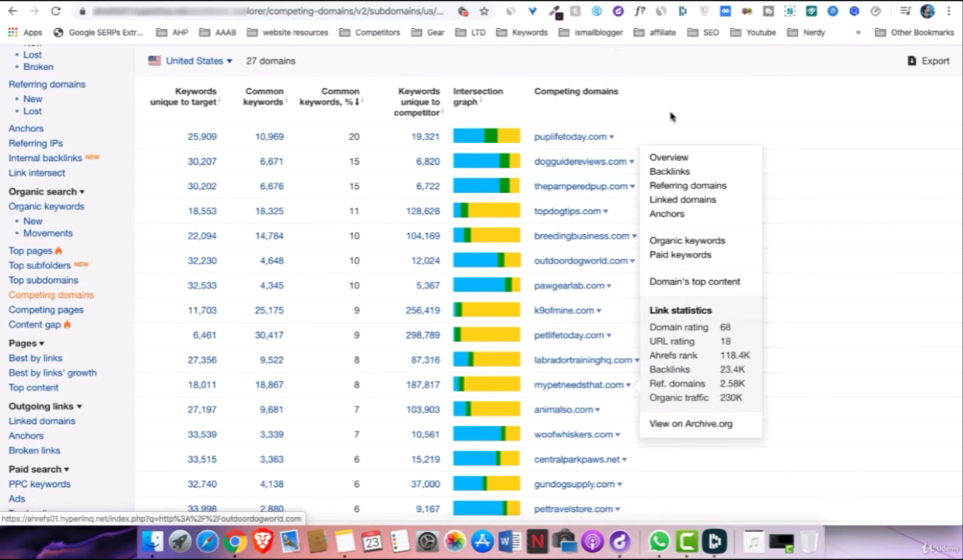
pyautogui.click(672, 117)
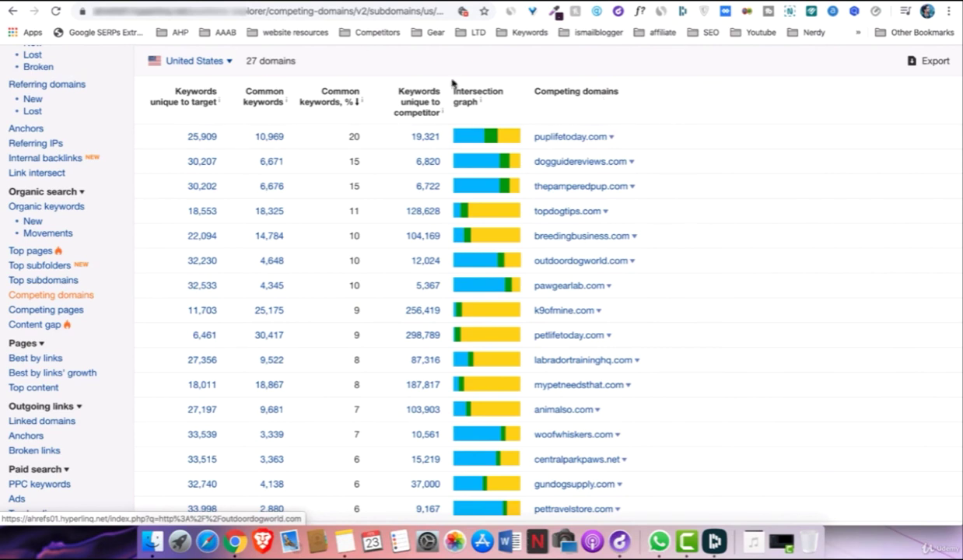
# - Switch to the Niche Analysis sheet and set both Big niche sites and Small niche sites to Yes for the Dog Niche
pyautogui.hotkey('ctrl', 'Tab')
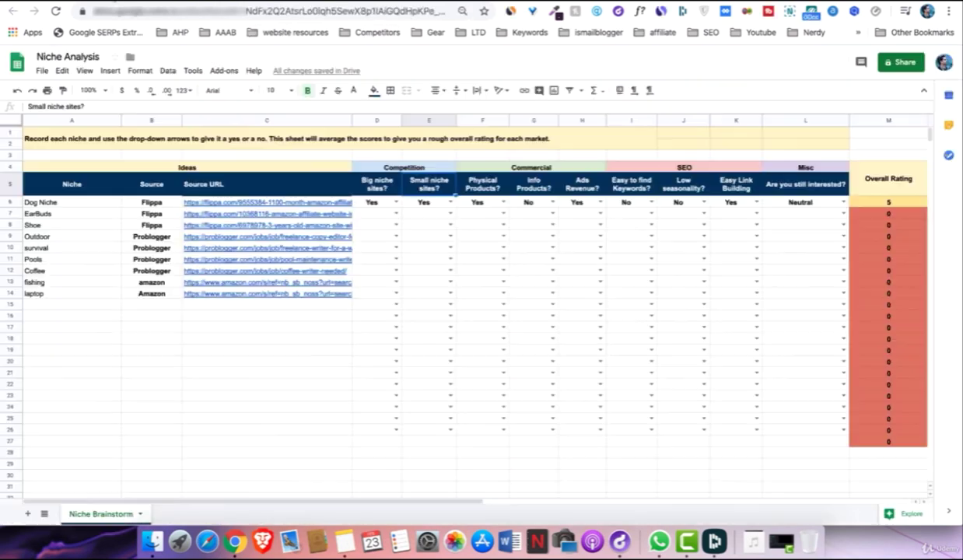
pyautogui.click(393, 193)
pyautogui.click(427, 184)
pyautogui.click(396, 202)
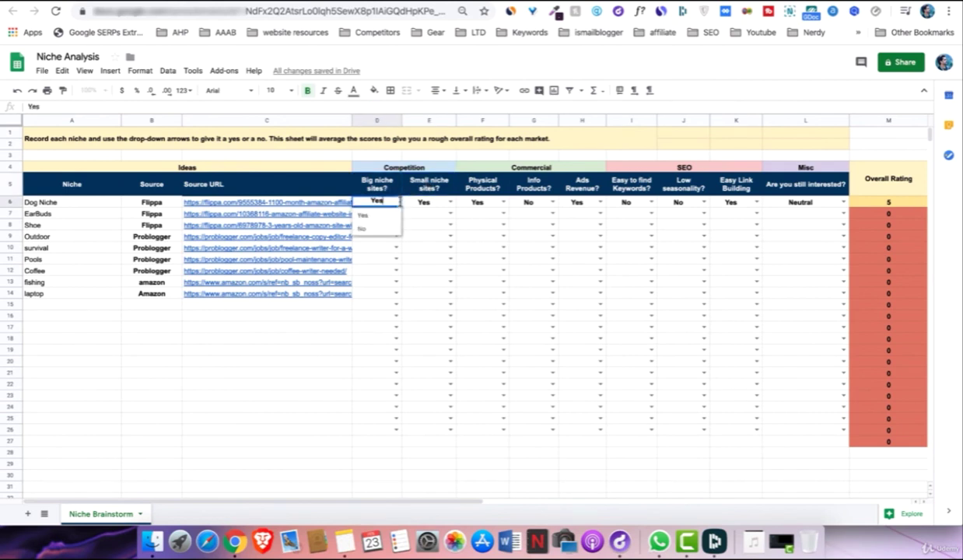
pyautogui.click(378, 217)
pyautogui.click(448, 204)
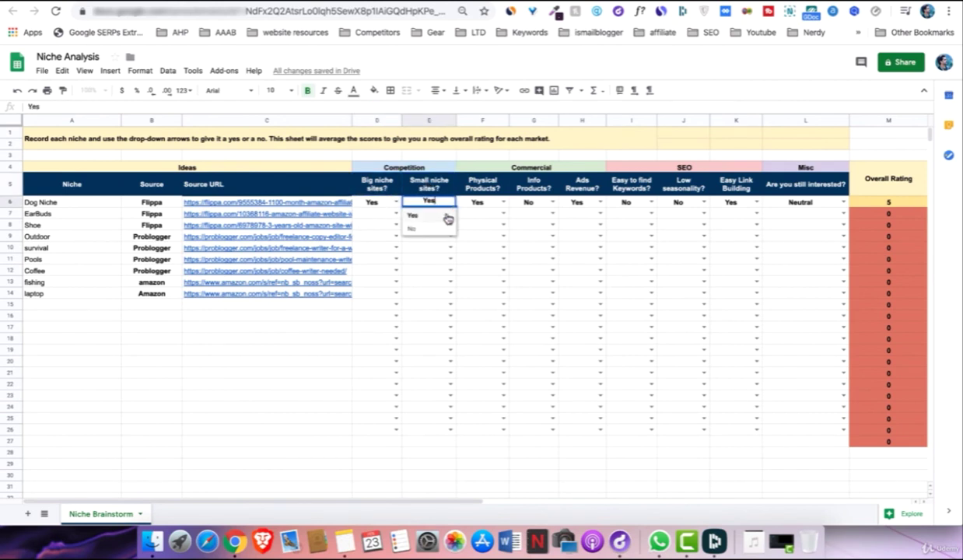
pyautogui.click(442, 218)
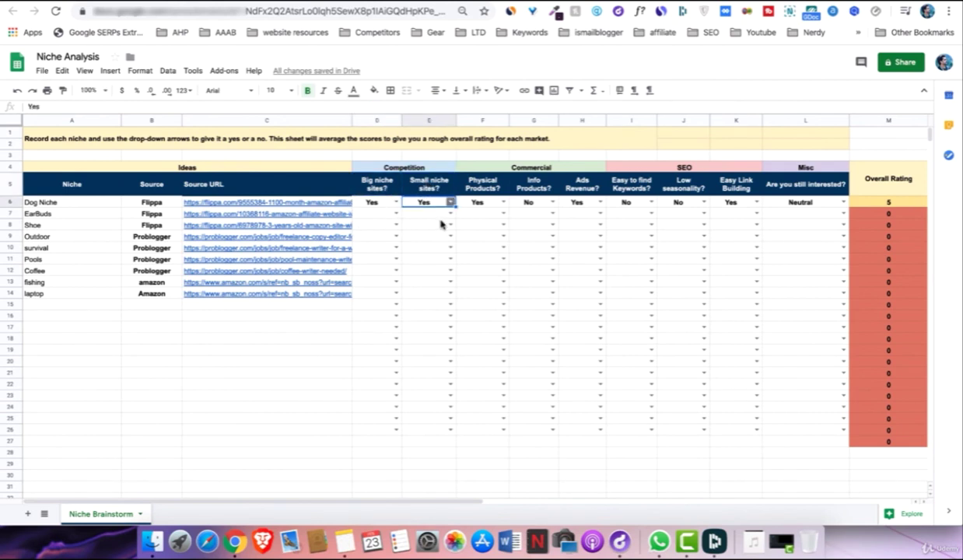
# - Review the Competition criteria group in the Niche Analysis sheet's header
pyautogui.click(434, 168)
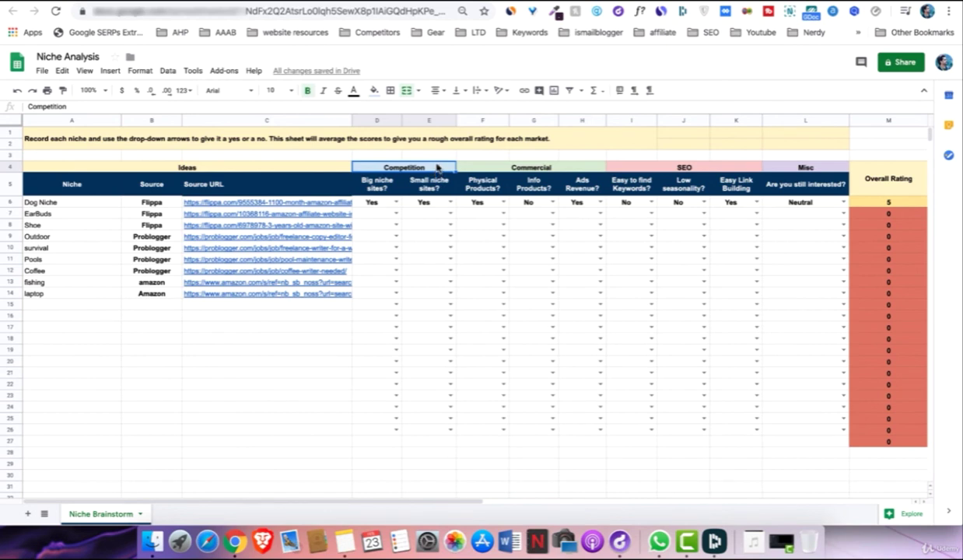
pyautogui.click(392, 158)
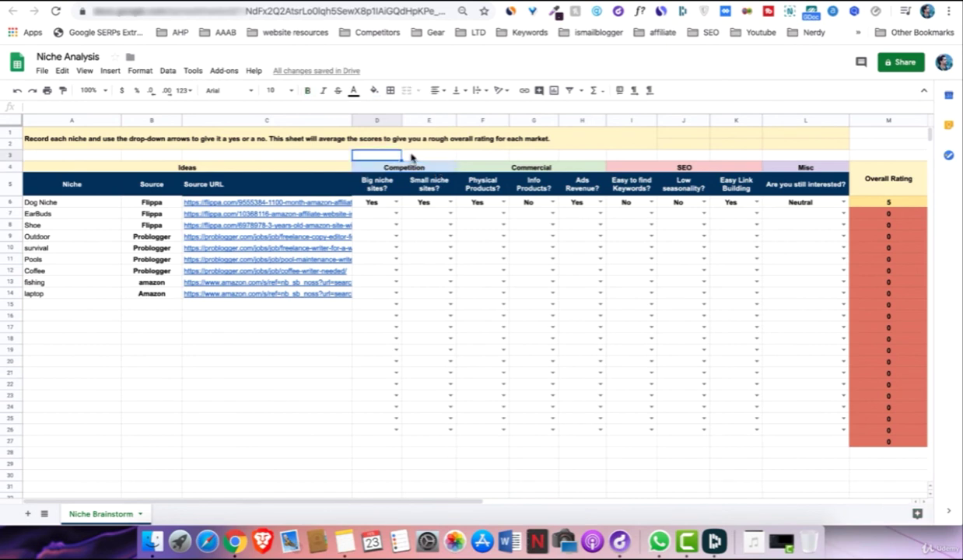
pyautogui.click(408, 157)
pyautogui.click(390, 168)
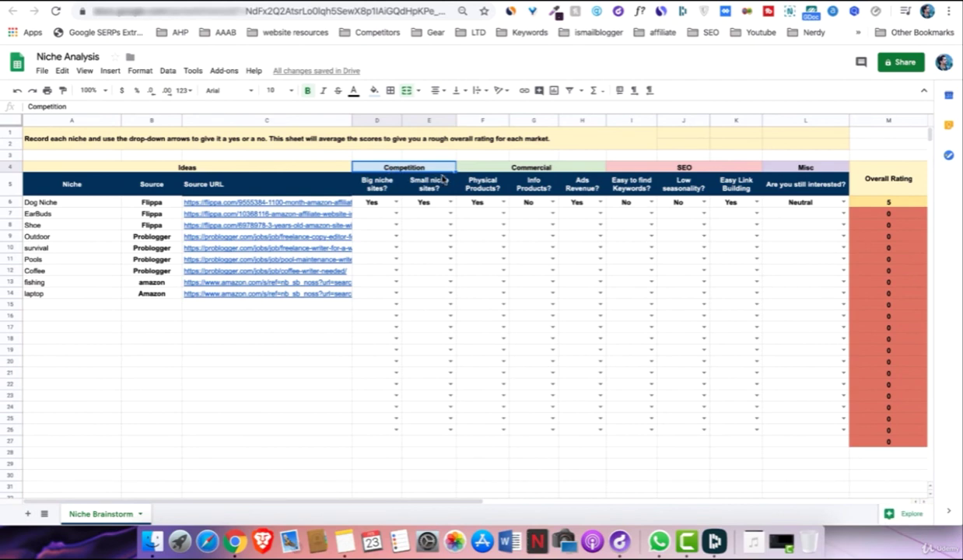
# - Review the Commercial criteria for physical products, info products and ads revenue, and move on to the SEO group heading
pyautogui.click(480, 169)
pyautogui.click(483, 184)
pyautogui.click(534, 185)
pyautogui.click(570, 189)
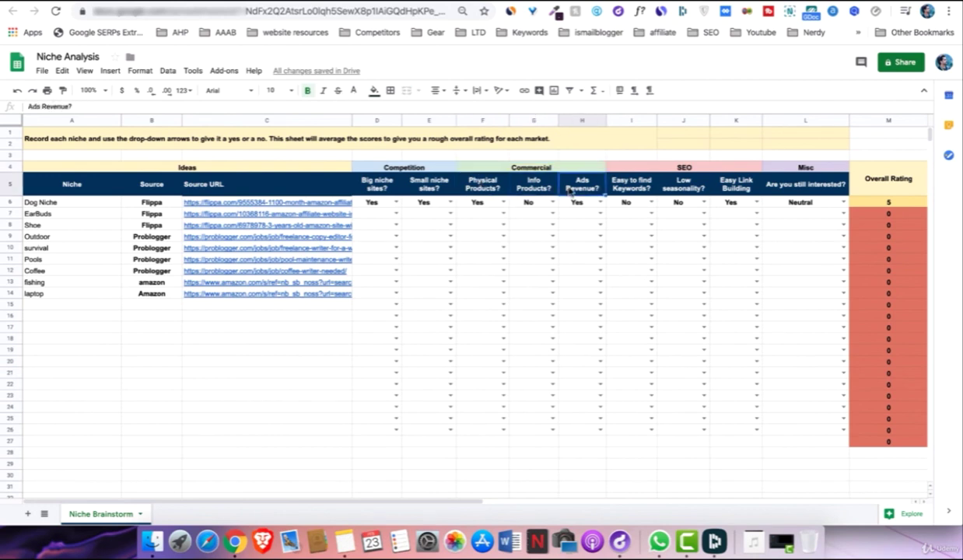
pyautogui.click(484, 179)
pyautogui.click(519, 185)
pyautogui.click(586, 187)
pyautogui.click(532, 168)
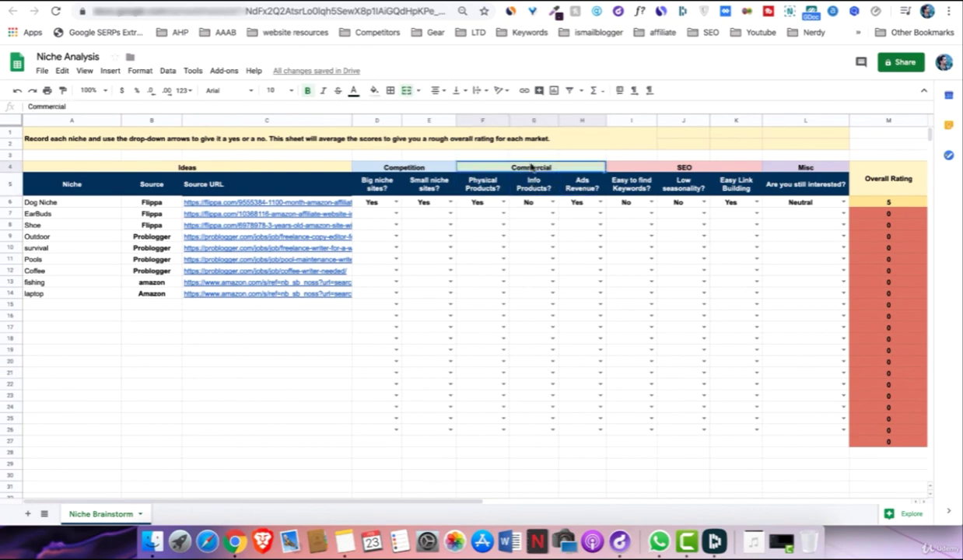
pyautogui.click(642, 169)
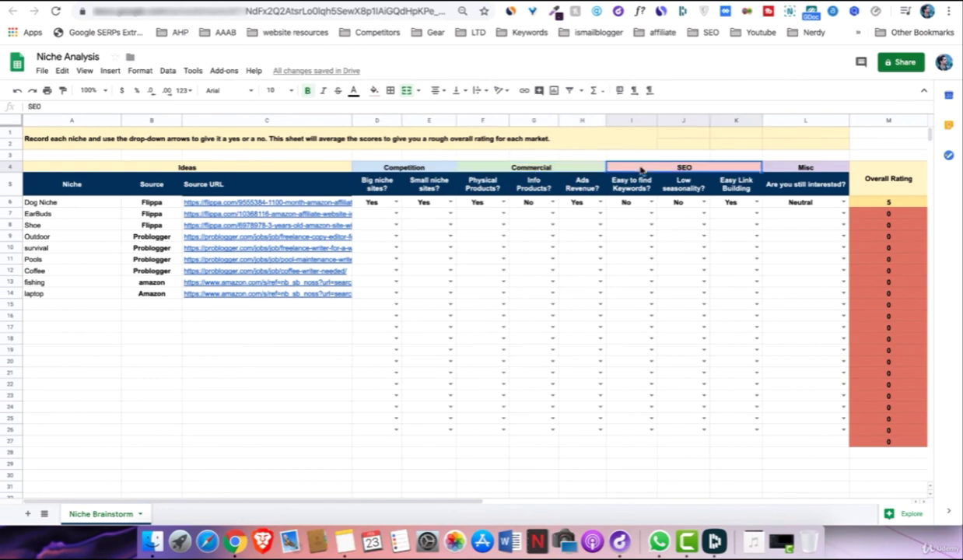